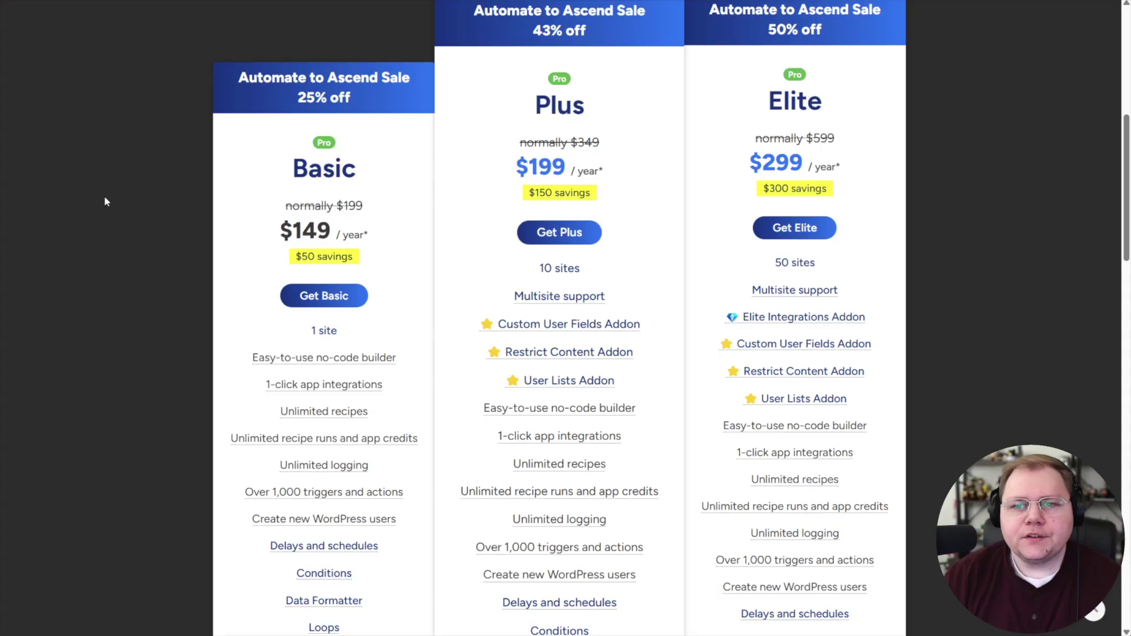
Compare OttoKit plan prices: highlight Basic's $149 and normal $199 prices and Plus's $349
{"action": "scroll", "coordinate": [107, 202], "scroll_direction": "up", "scroll_amount": 3}
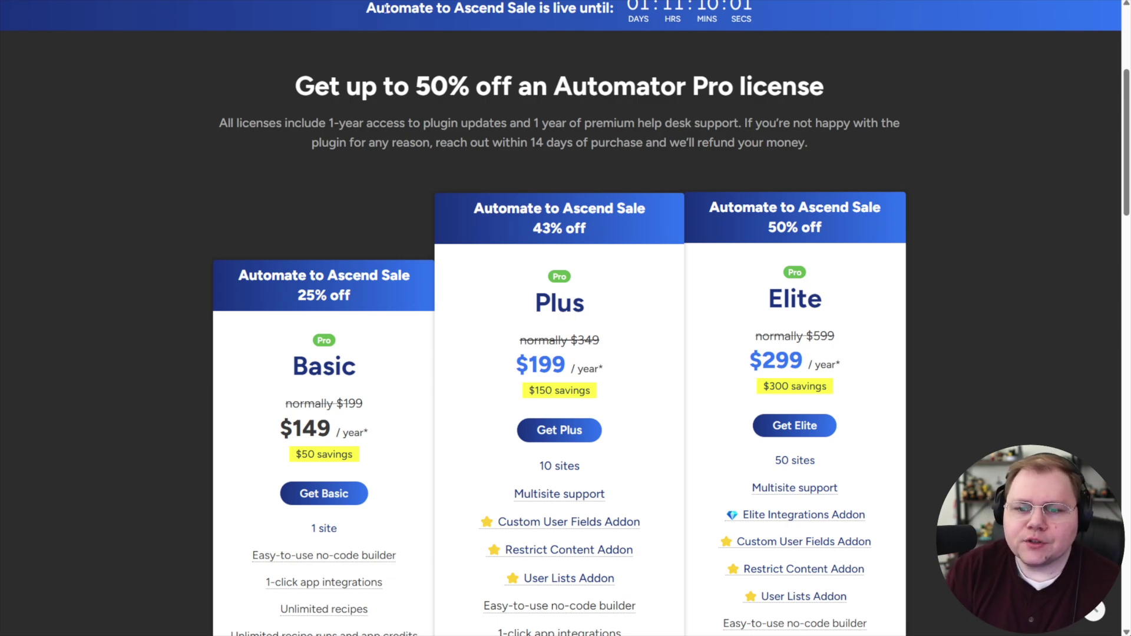
{"action": "scroll", "coordinate": [415, 164], "scroll_direction": "down", "scroll_amount": 1}
{"action": "scroll", "coordinate": [410, 157], "scroll_direction": "down", "scroll_amount": 1}
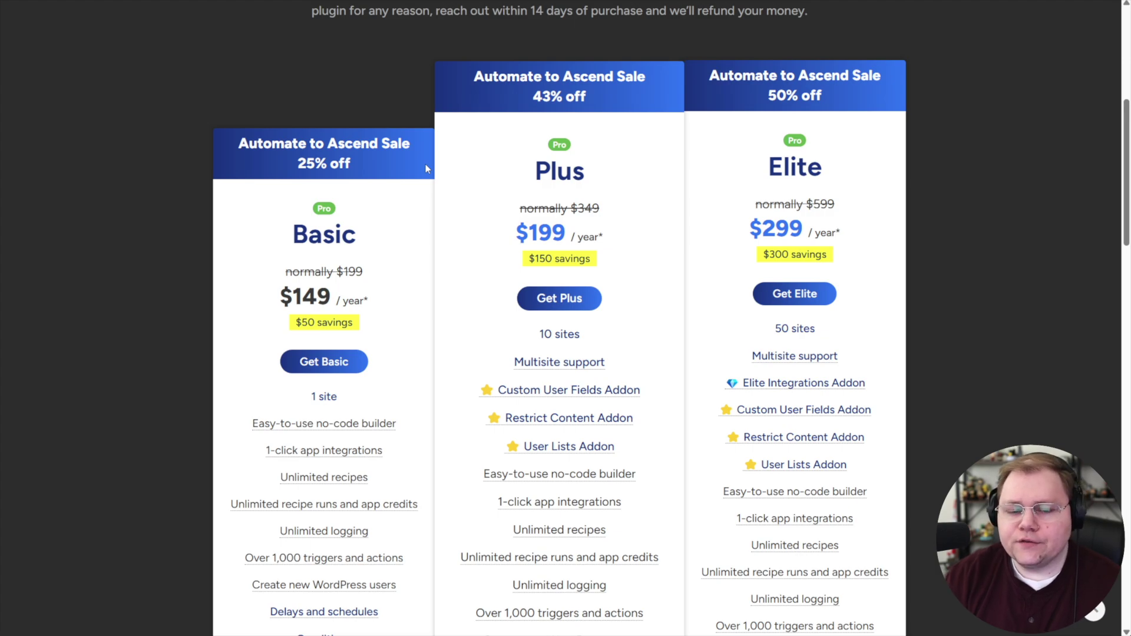
{"action": "left_click_drag", "start_coordinate": [280, 288], "coordinate": [370, 302]}
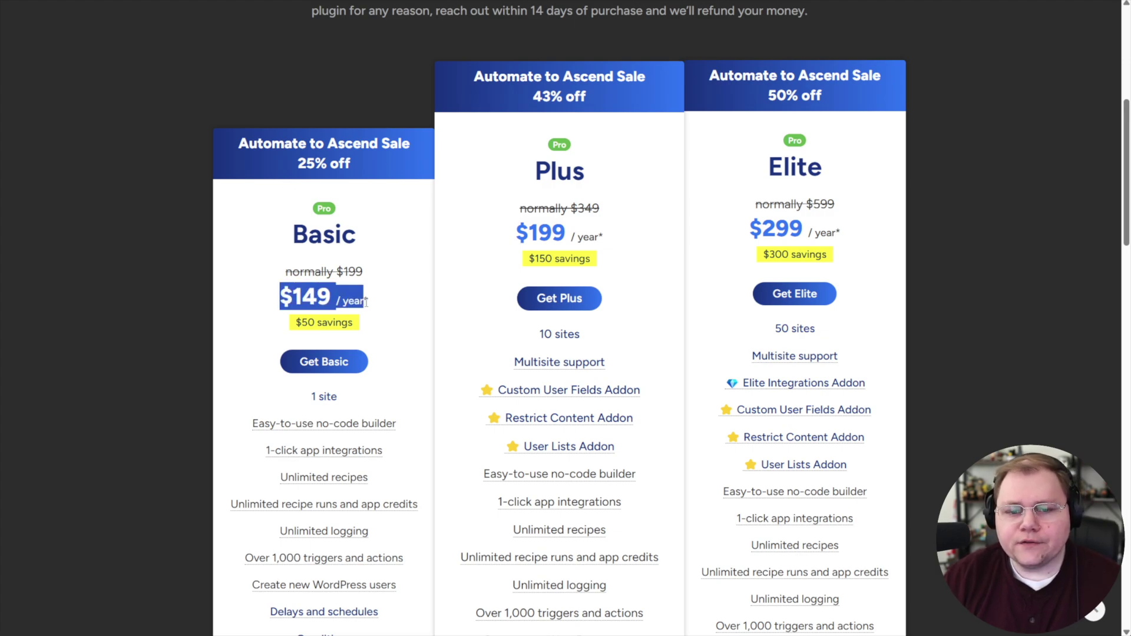
{"action": "left_click_drag", "start_coordinate": [286, 273], "coordinate": [370, 280]}
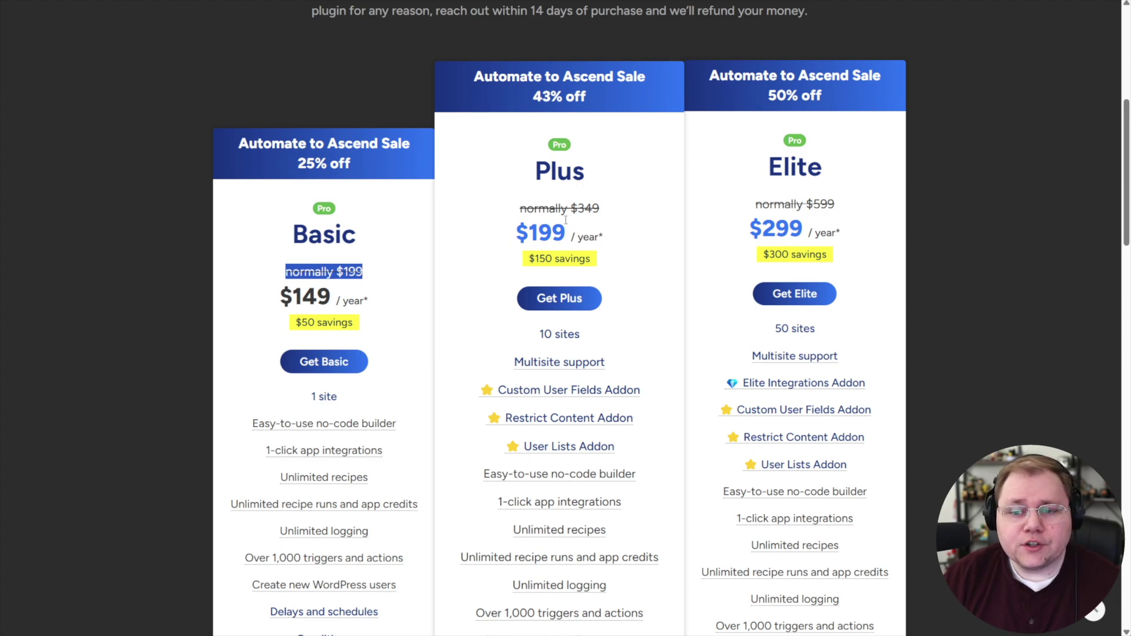
{"action": "left_click_drag", "start_coordinate": [521, 211], "coordinate": [602, 212]}
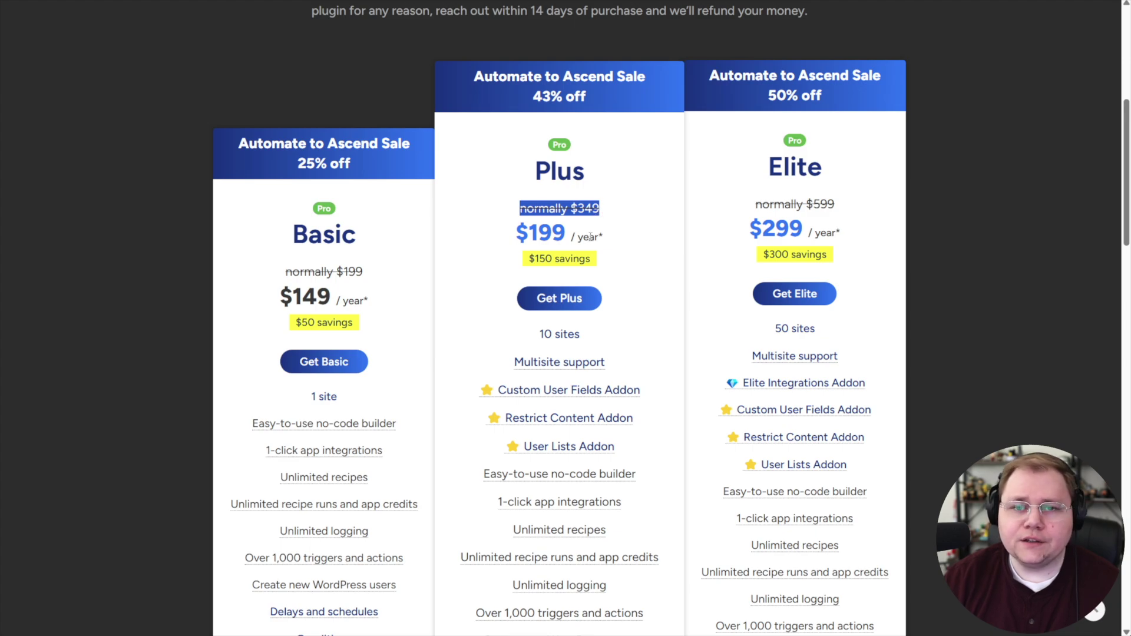
{"action": "left_click_drag", "start_coordinate": [371, 275], "coordinate": [287, 296]}
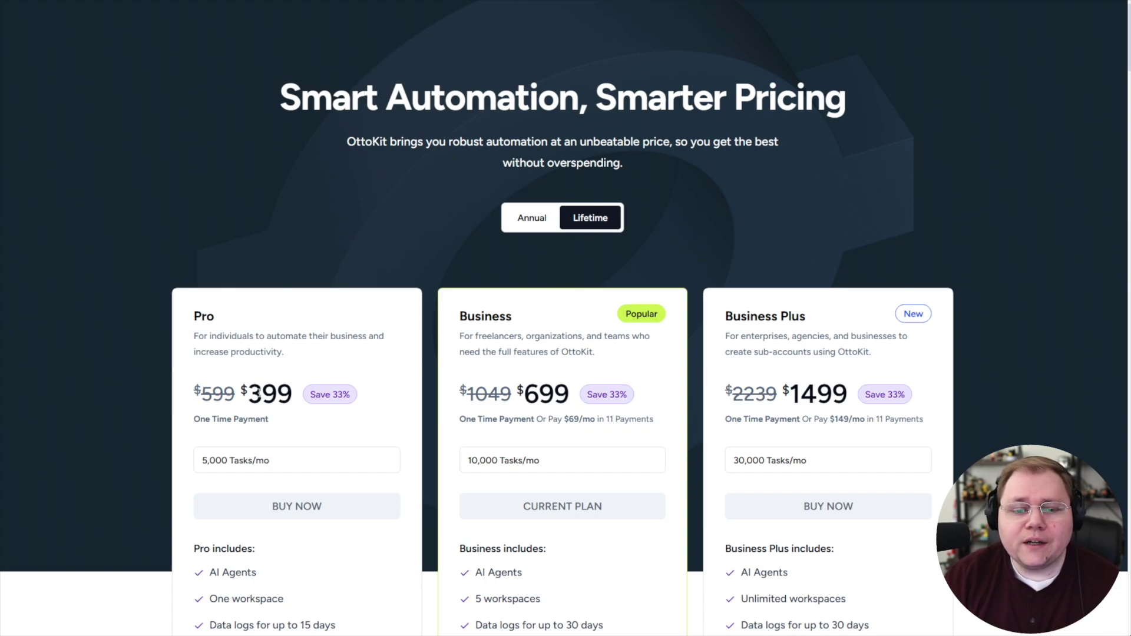
Review the OttoKit Pro plan's $399 lifetime price and its description
{"action": "left_click_drag", "start_coordinate": [240, 392], "coordinate": [290, 394]}
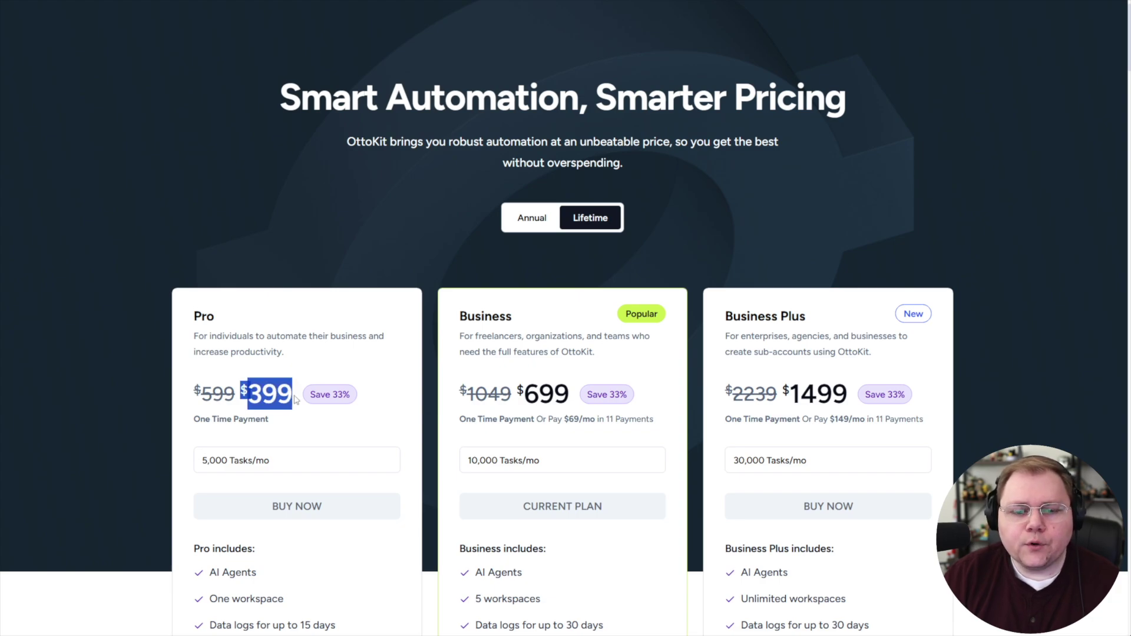
{"action": "scroll", "coordinate": [296, 399], "scroll_direction": "down", "scroll_amount": 2}
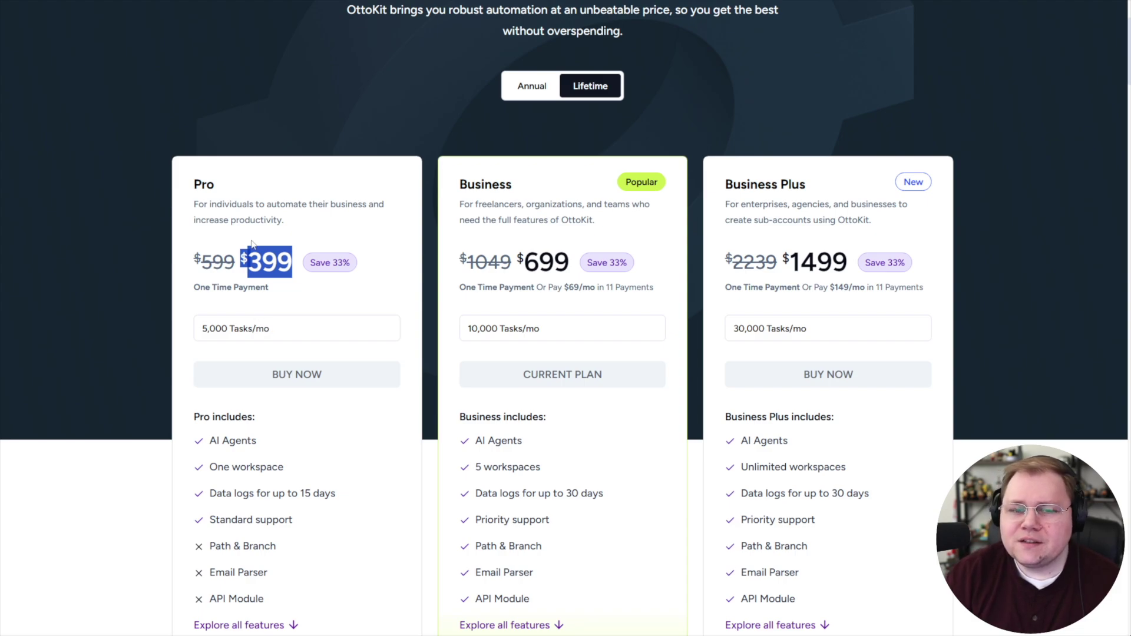
{"action": "left_click_drag", "start_coordinate": [202, 184], "coordinate": [301, 223]}
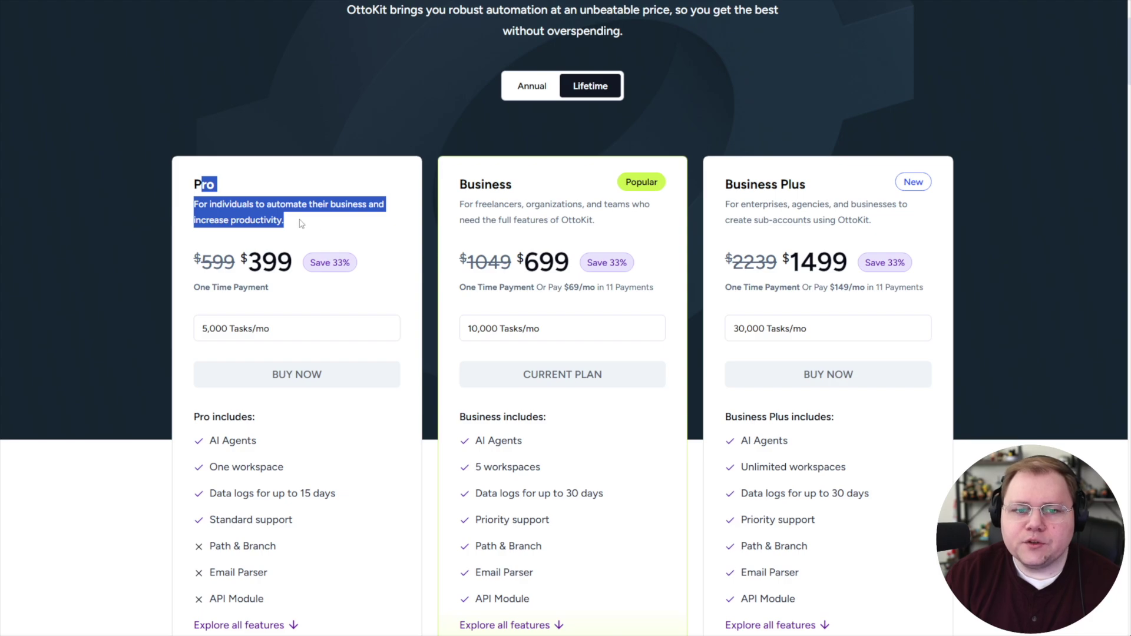
{"action": "scroll", "coordinate": [302, 223], "scroll_direction": "down", "scroll_amount": 2}
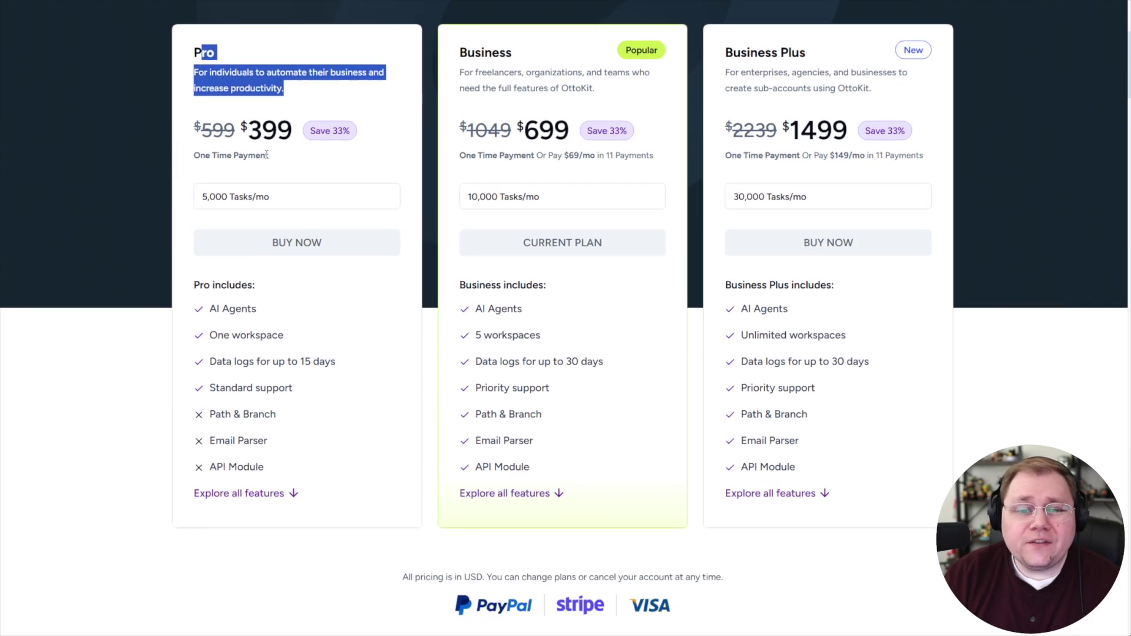
{"action": "left_click_drag", "start_coordinate": [248, 122], "coordinate": [290, 131]}
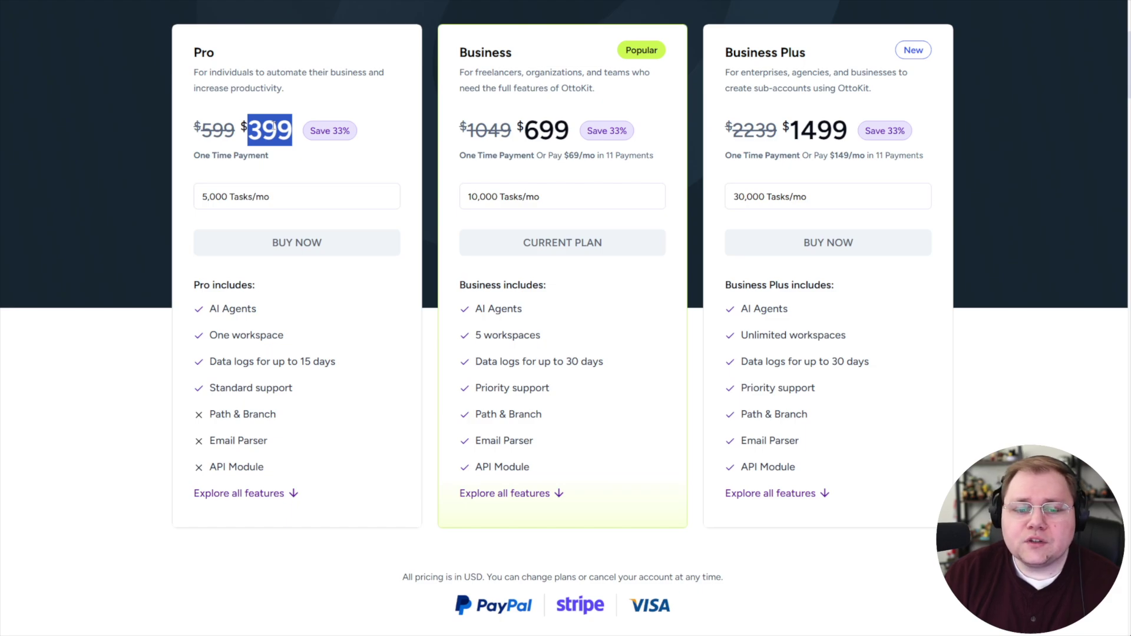
{"action": "mouse_move", "coordinate": [354, 244]}
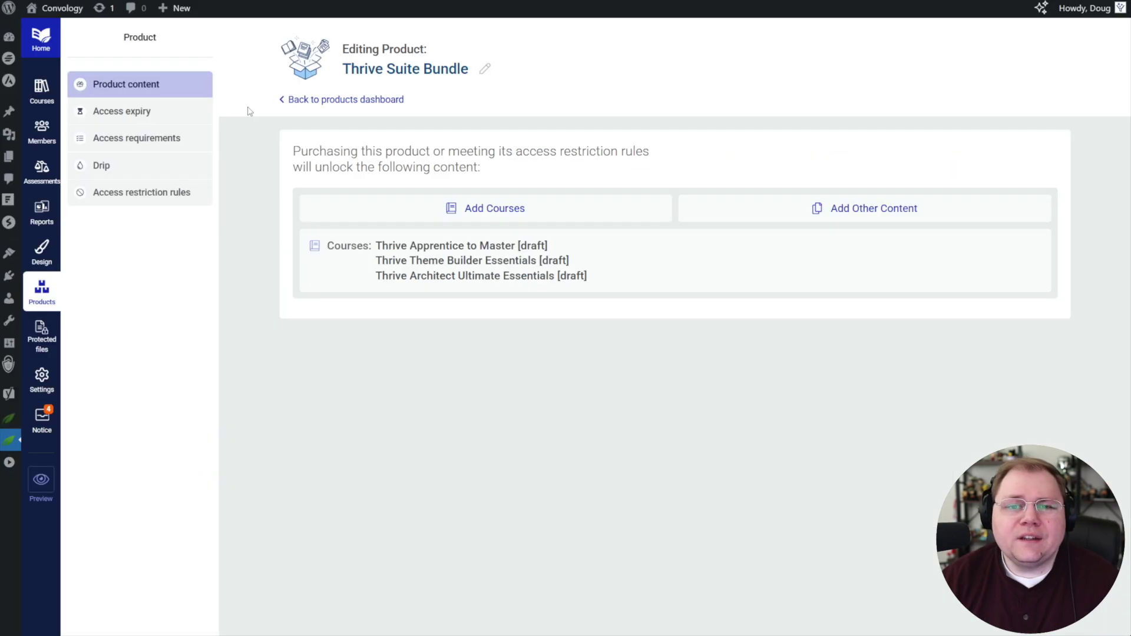
Show the Thrive Suite Bundle product's access requirements
{"action": "left_click", "coordinate": [137, 138]}
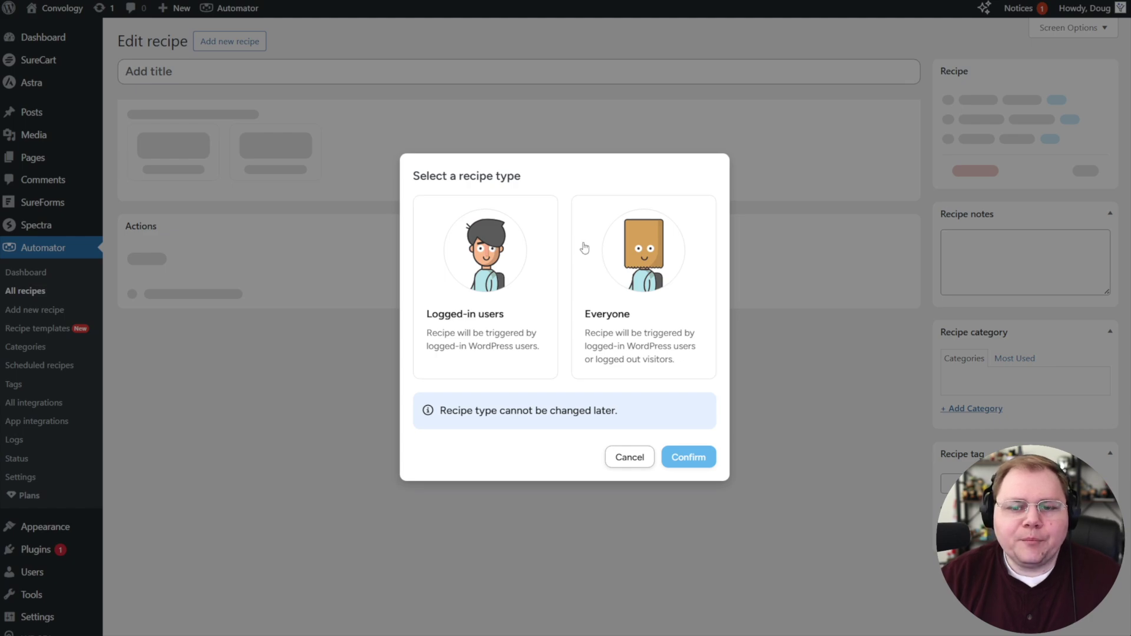
Set the recipe type to Everyone and pick Webhooks as the trigger integration
{"action": "left_click", "coordinate": [652, 314]}
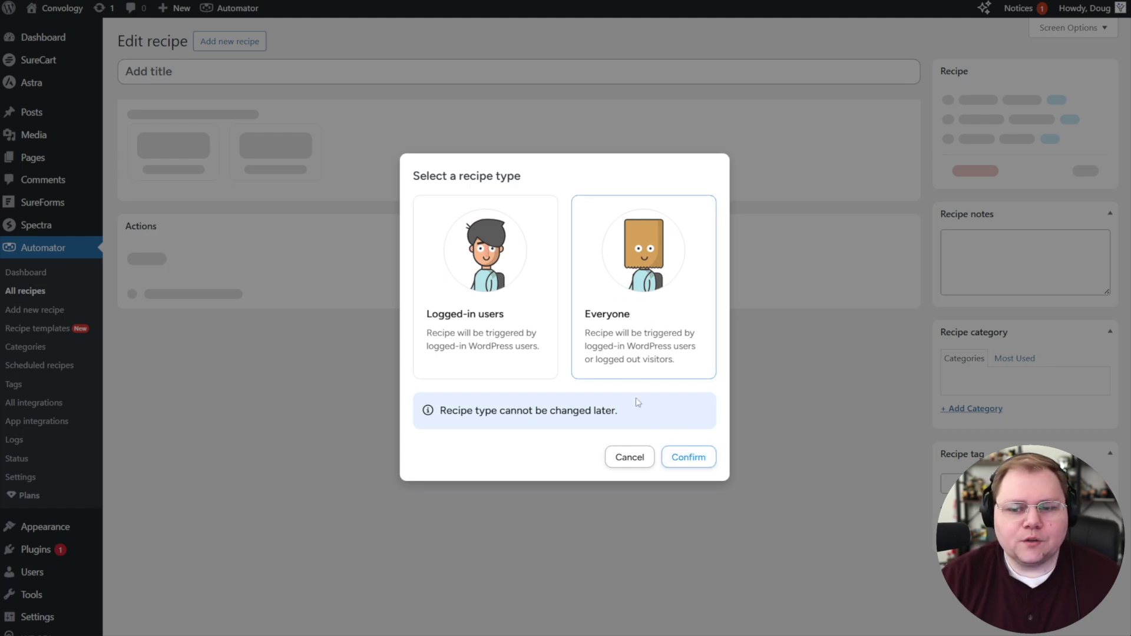
{"action": "left_click", "coordinate": [690, 461]}
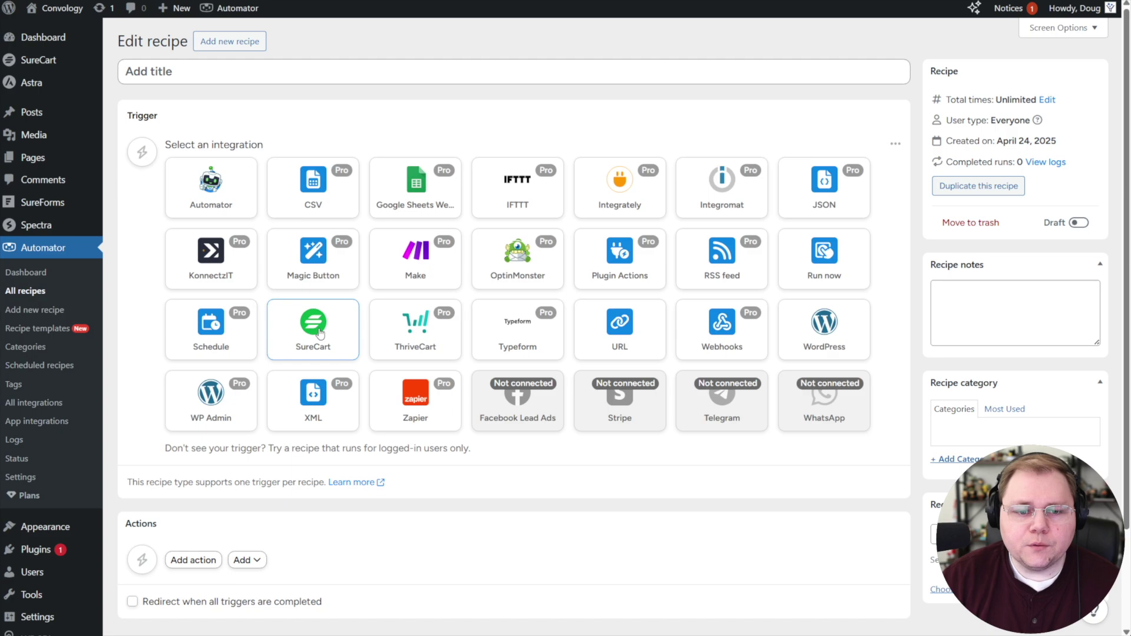
{"action": "left_click", "coordinate": [723, 330]}
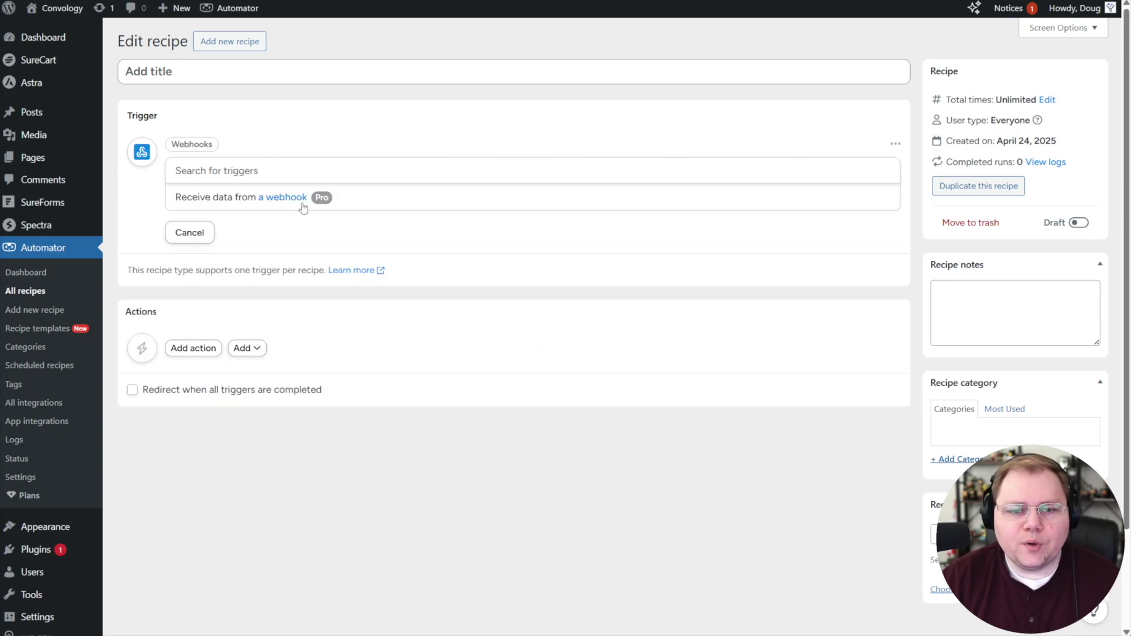
Add the 'Receive data from a webhook' trigger and start adding an action
{"action": "left_click", "coordinate": [256, 201]}
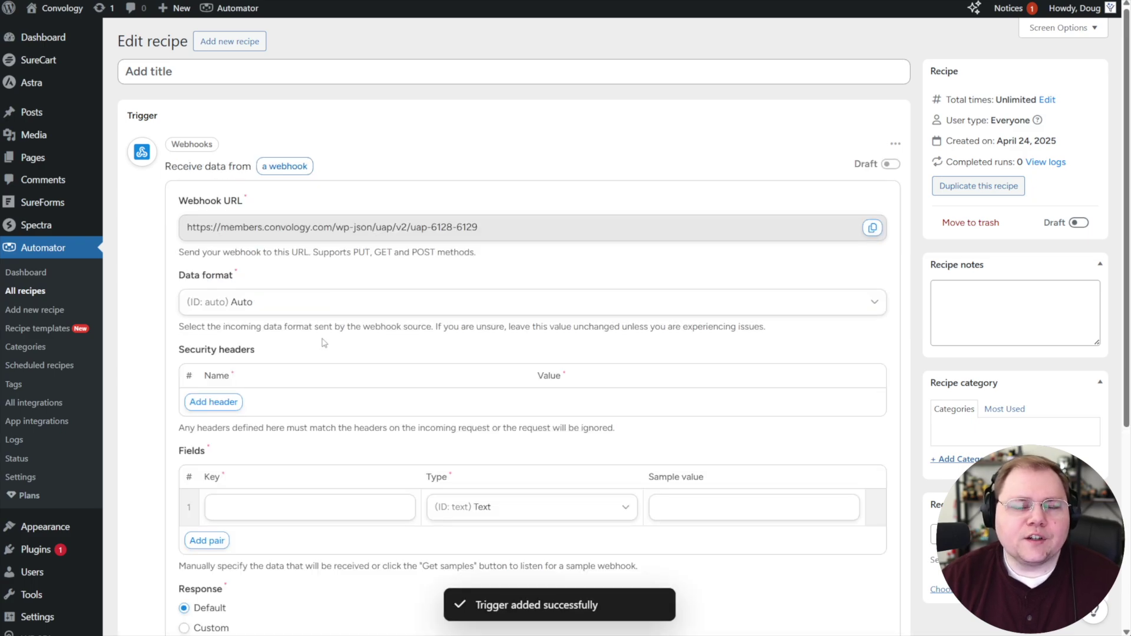
{"action": "scroll", "coordinate": [556, 337], "scroll_direction": "down", "scroll_amount": 2}
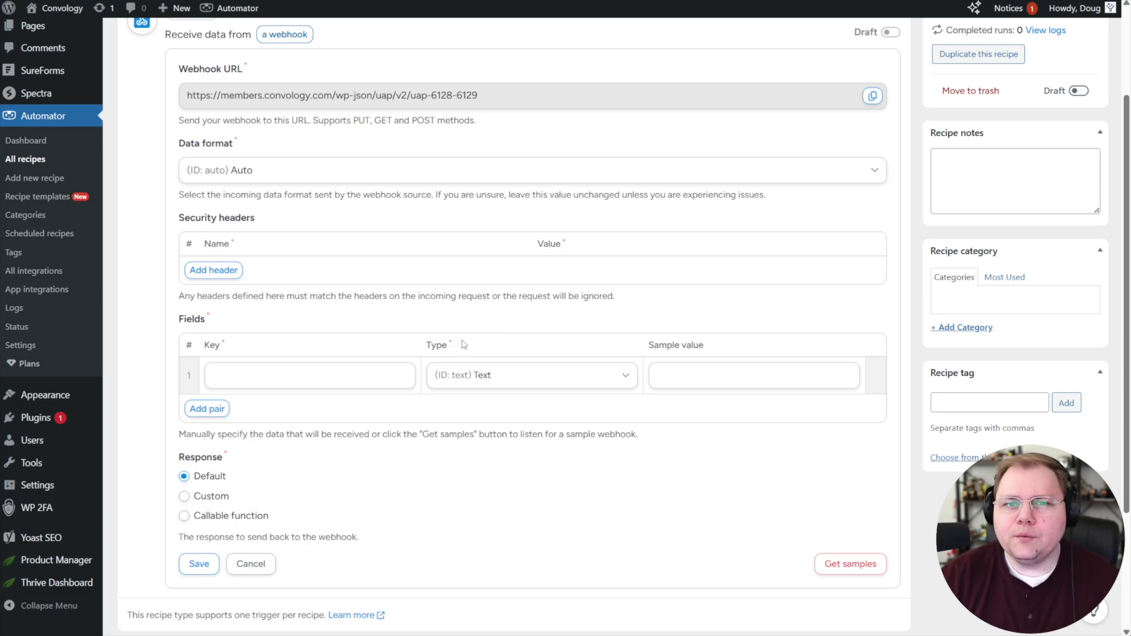
{"action": "scroll", "coordinate": [466, 342], "scroll_direction": "down", "scroll_amount": 3}
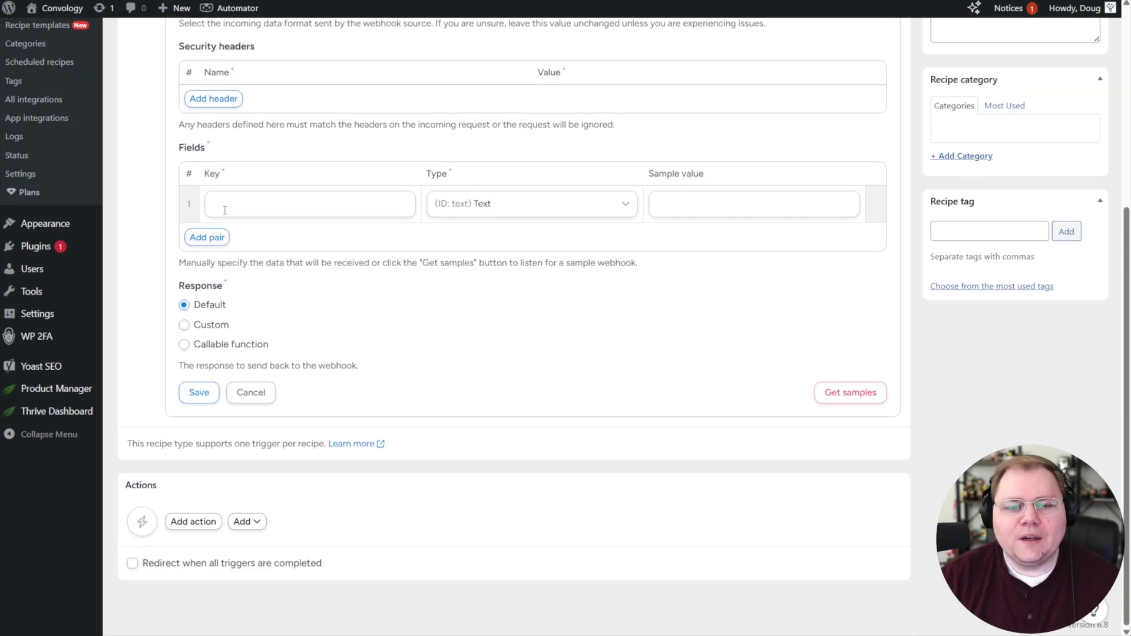
{"action": "left_click", "coordinate": [199, 524]}
Add a Thrive Apprentice 'Grant the user access to a product' action that runs on a new user
{"action": "scroll", "coordinate": [238, 512], "scroll_direction": "down", "scroll_amount": 4}
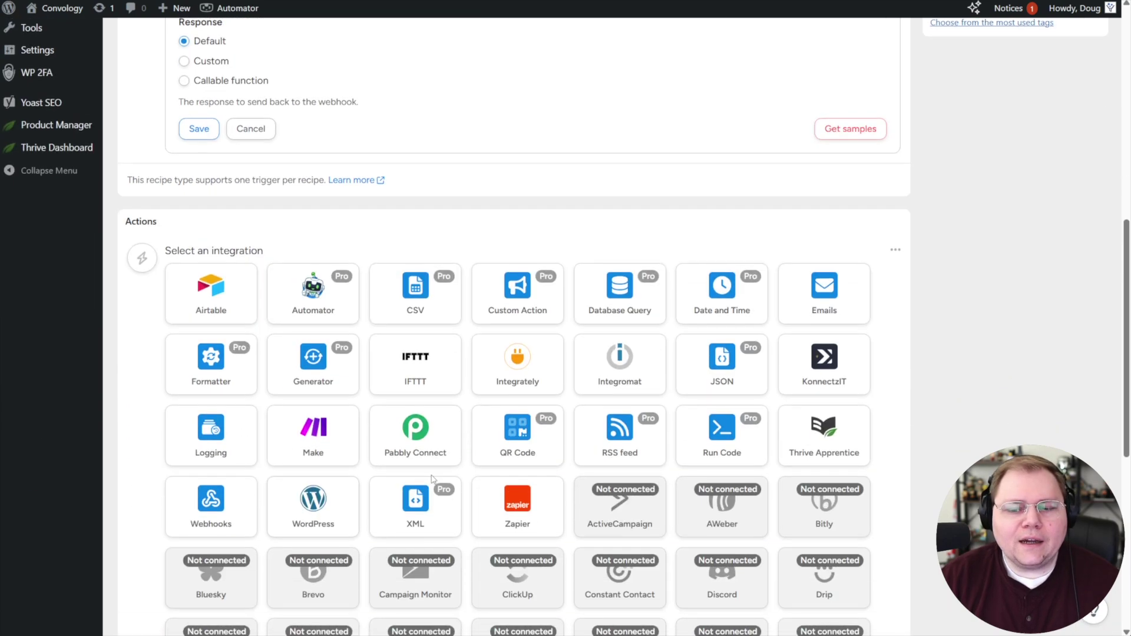
{"action": "scroll", "coordinate": [825, 366], "scroll_direction": "down", "scroll_amount": 2}
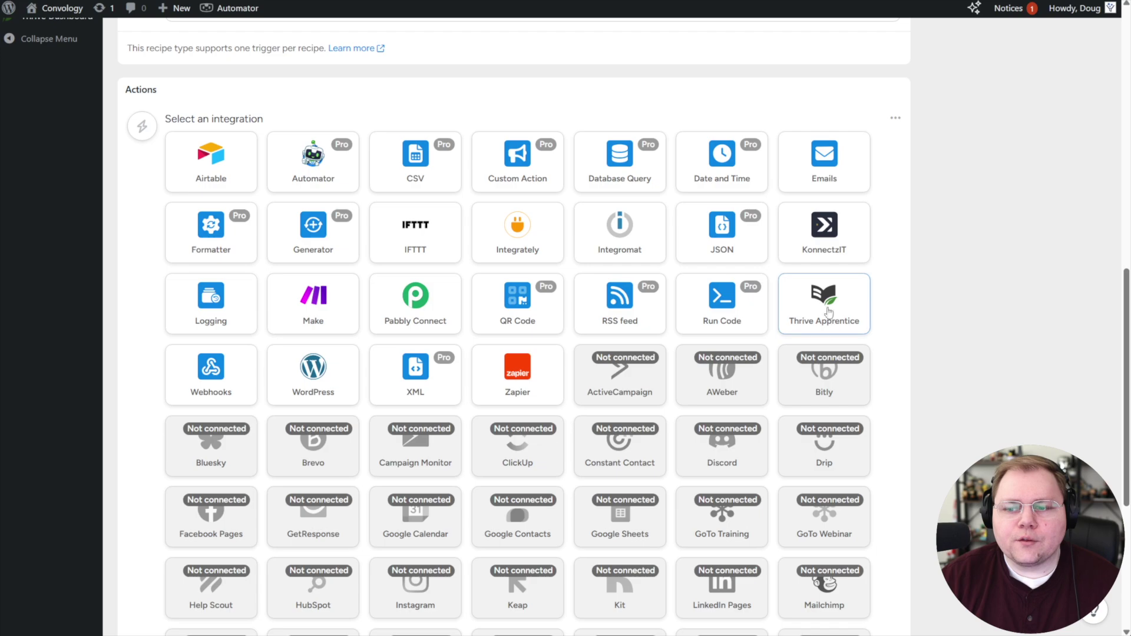
{"action": "left_click", "coordinate": [828, 305]}
{"action": "scroll", "coordinate": [289, 419], "scroll_direction": "down", "scroll_amount": 1}
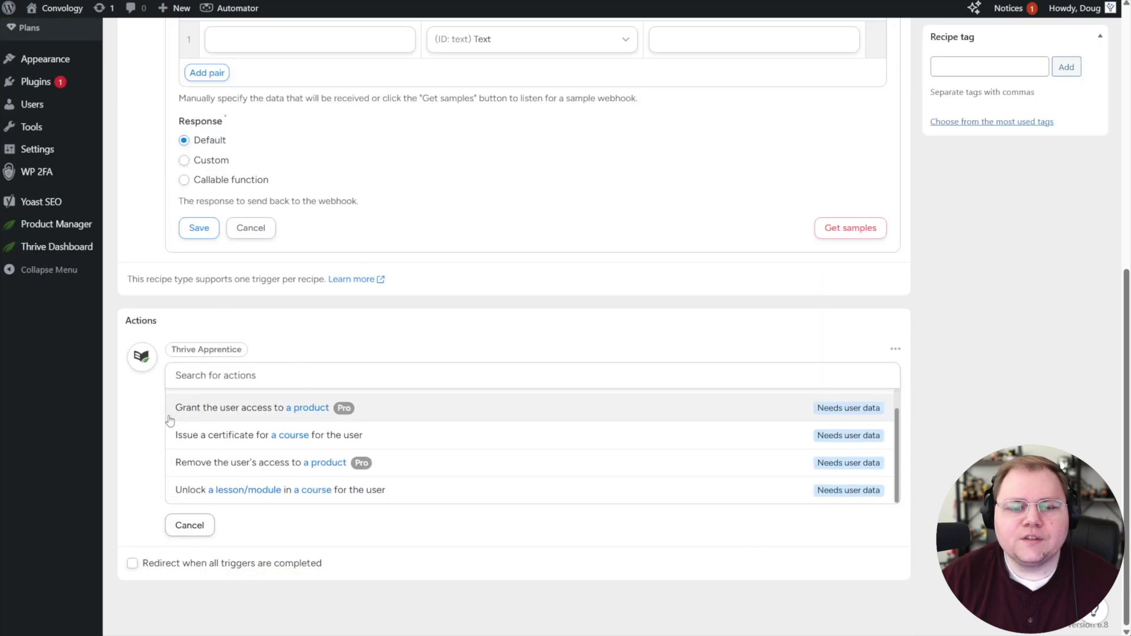
{"action": "left_click", "coordinate": [273, 407]}
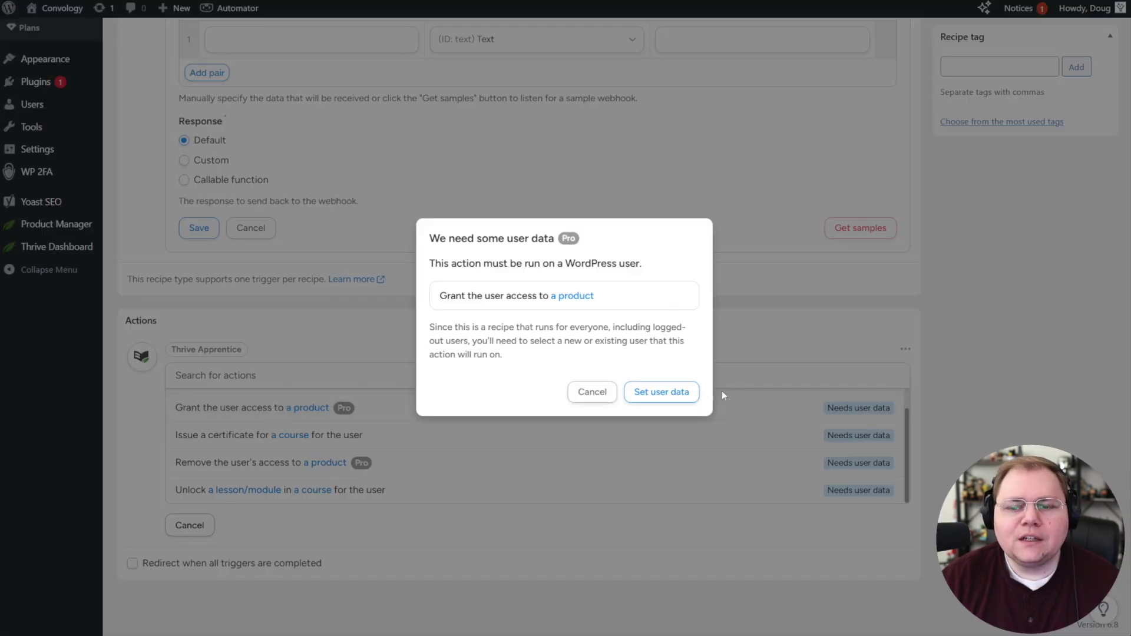
{"action": "left_click", "coordinate": [662, 392]}
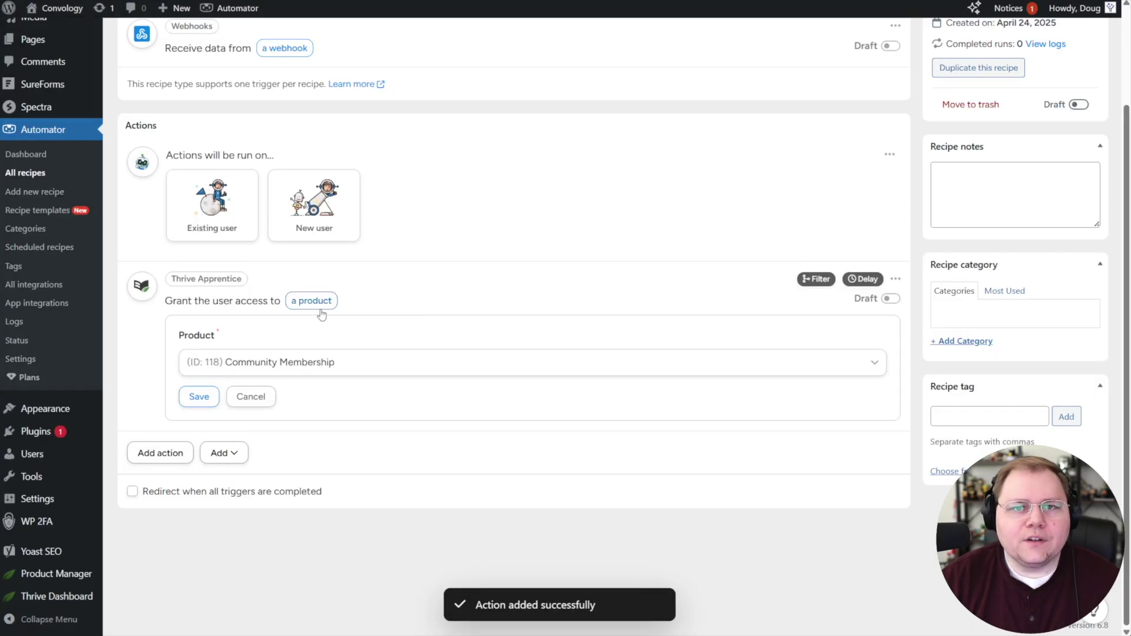
{"action": "scroll", "coordinate": [330, 280], "scroll_direction": "up", "scroll_amount": 1}
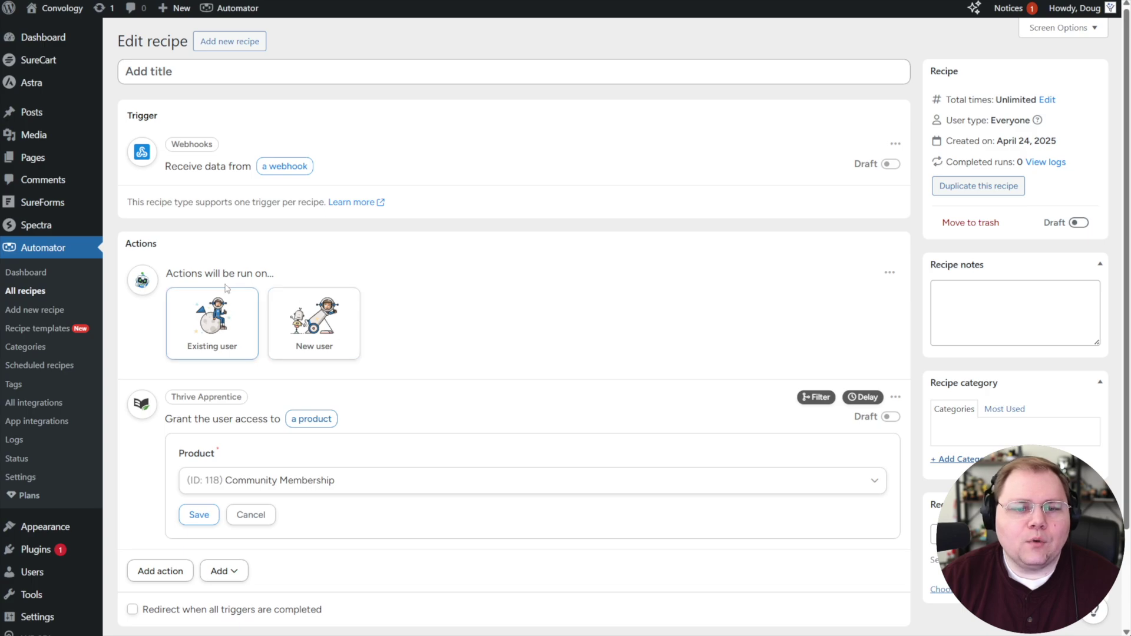
{"action": "left_click", "coordinate": [307, 318]}
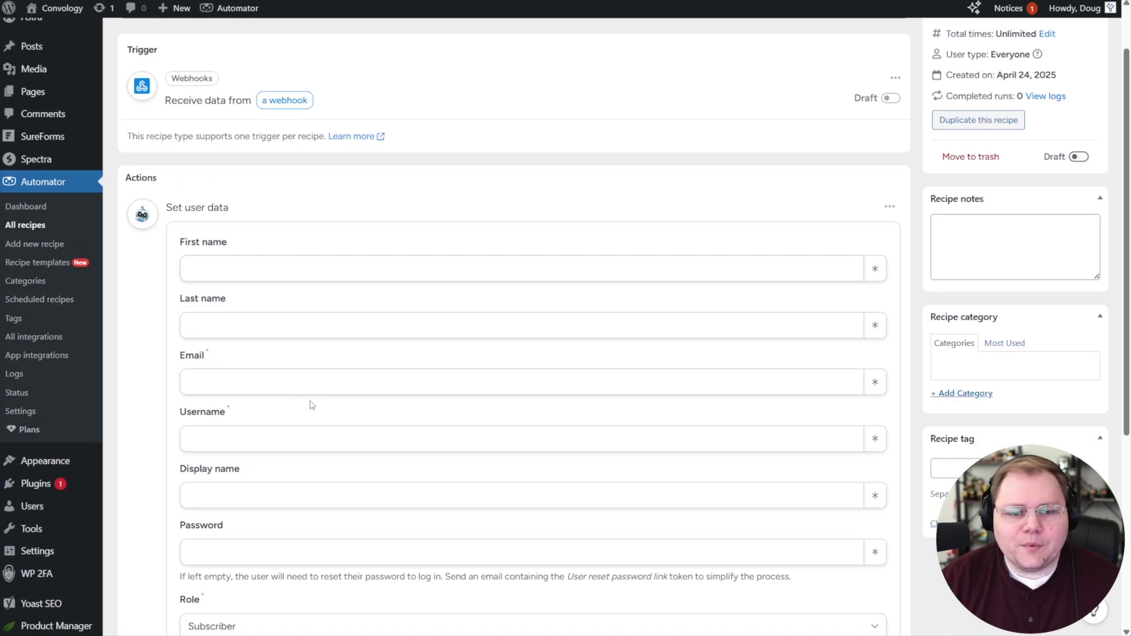
Set 'What to do if the user already exists' to Select existing user, prioritized by Email
{"action": "left_click", "coordinate": [875, 382]}
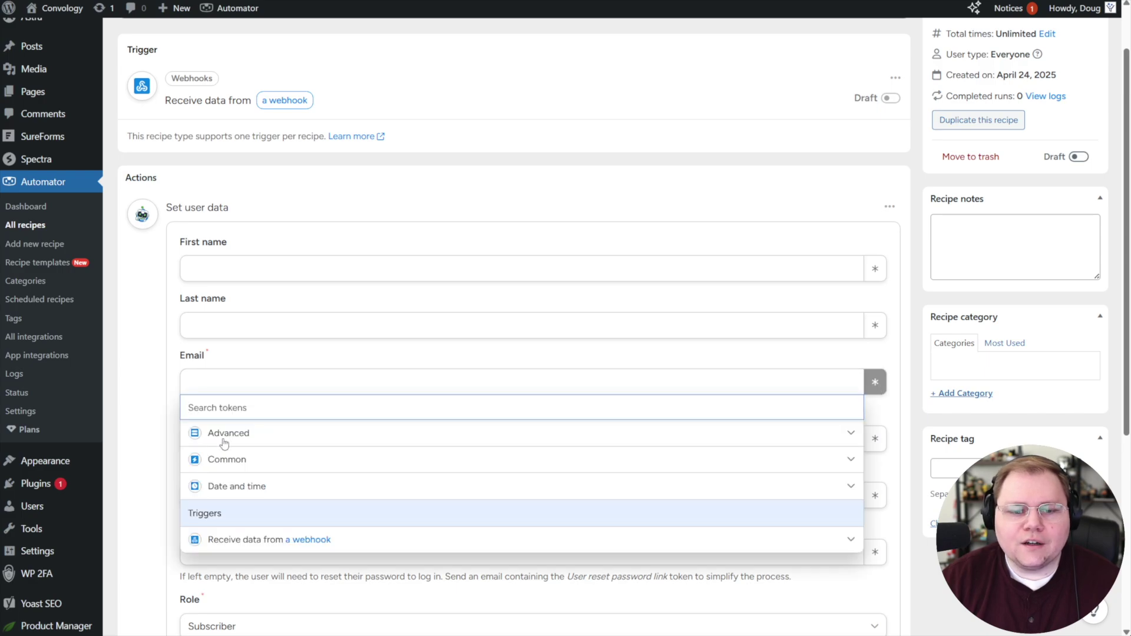
{"action": "left_click", "coordinate": [285, 543]}
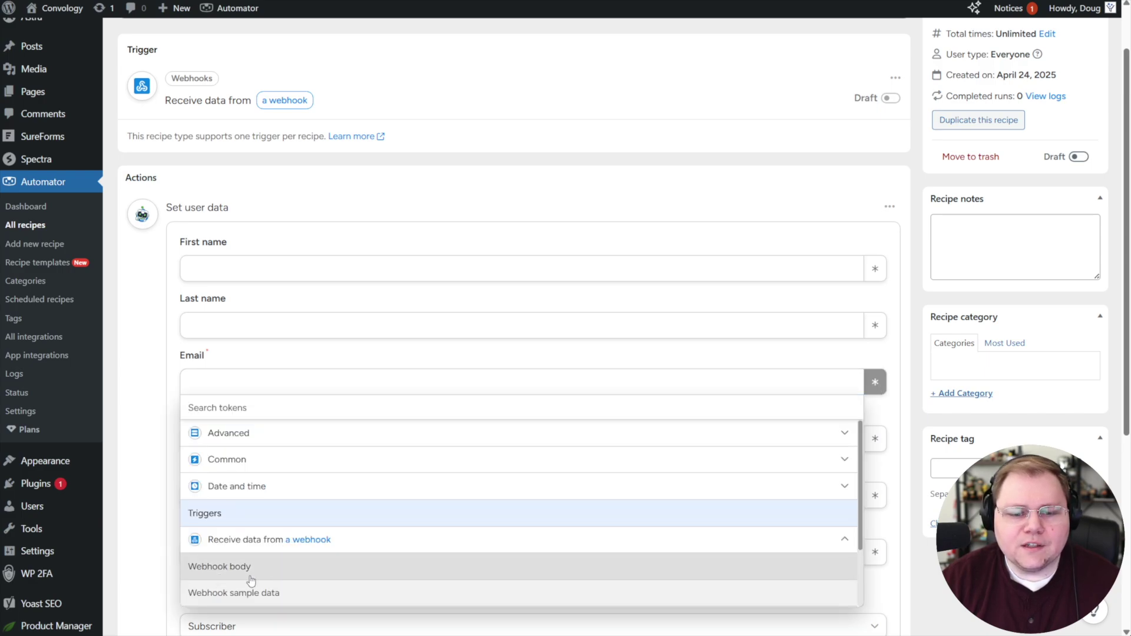
{"action": "left_click", "coordinate": [159, 531]}
{"action": "scroll", "coordinate": [276, 403], "scroll_direction": "down", "scroll_amount": 5}
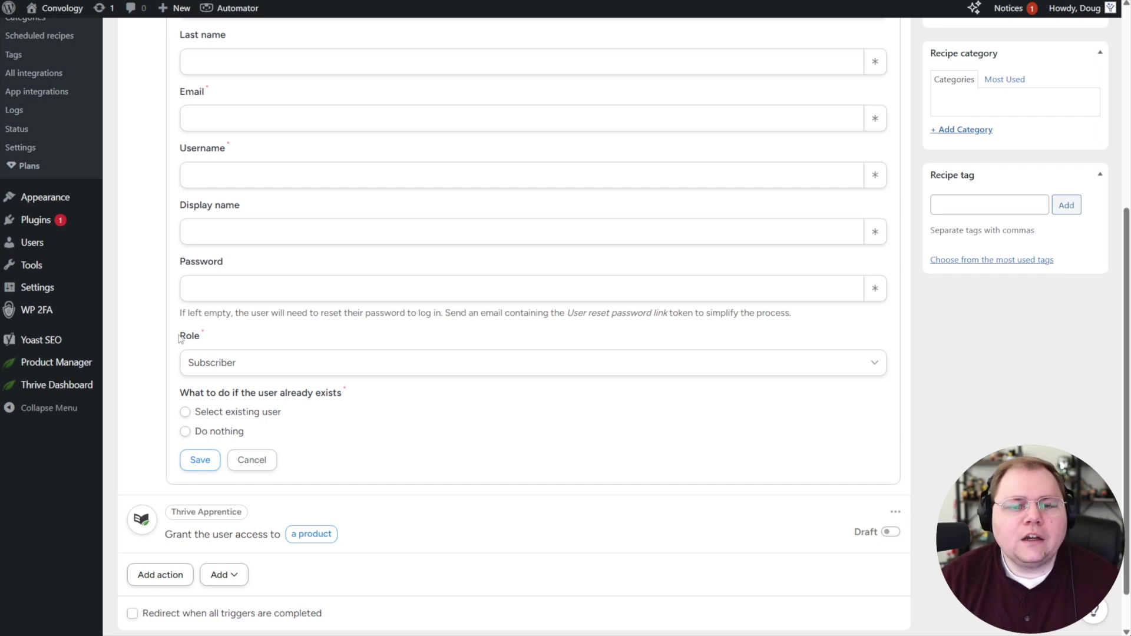
{"action": "left_click_drag", "start_coordinate": [178, 336], "coordinate": [208, 339]}
{"action": "left_click", "coordinate": [174, 407]}
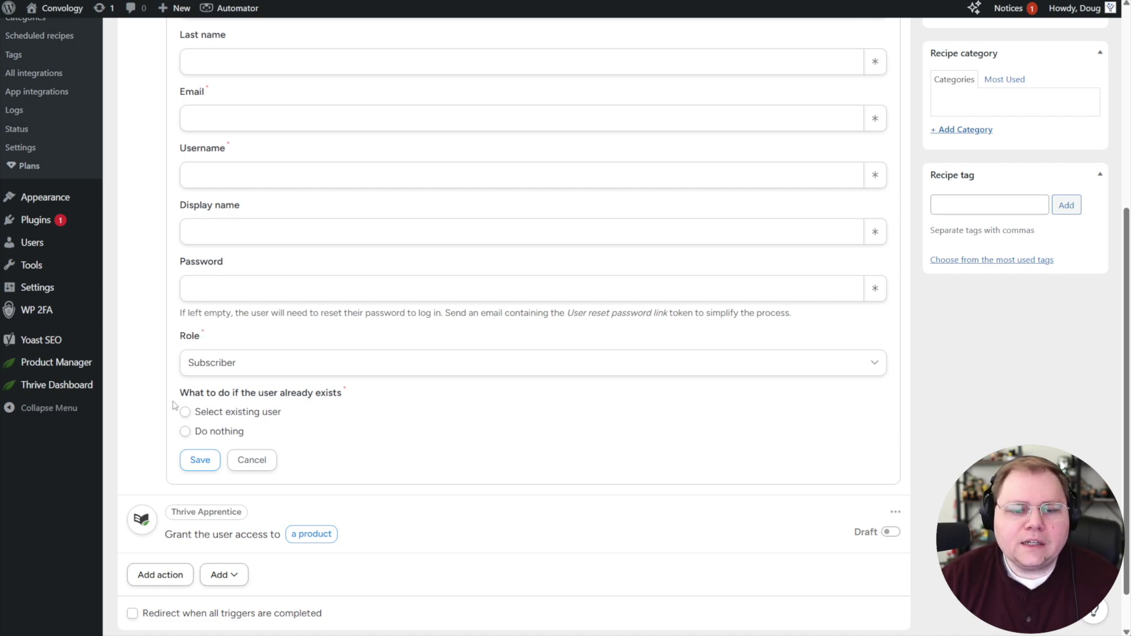
{"action": "left_click_drag", "start_coordinate": [200, 399], "coordinate": [335, 399]}
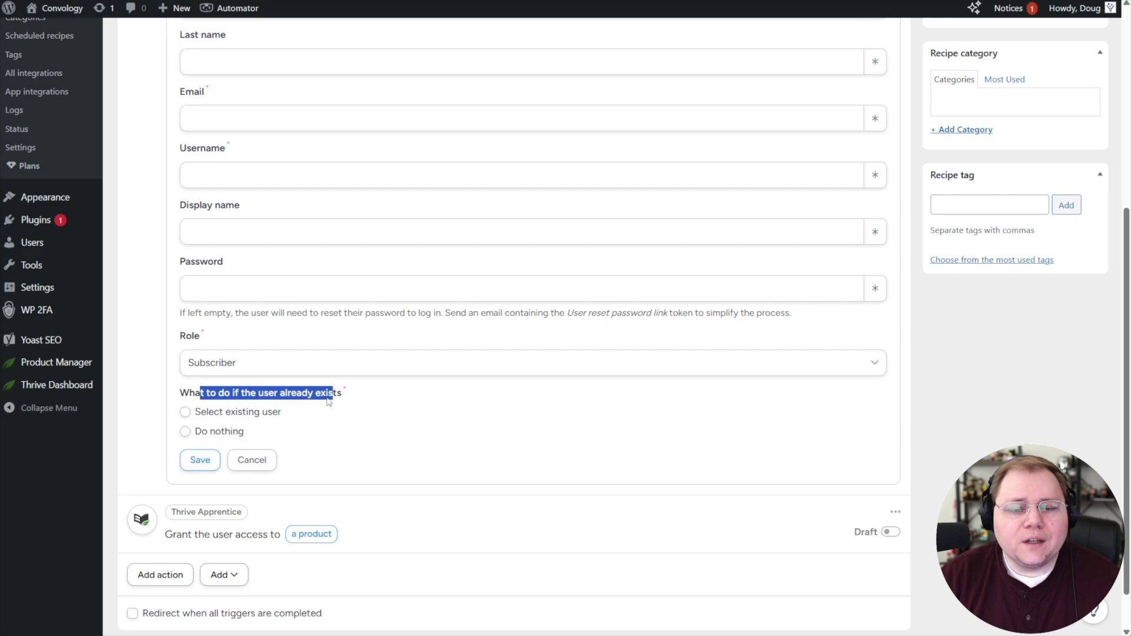
{"action": "left_click", "coordinate": [185, 412]}
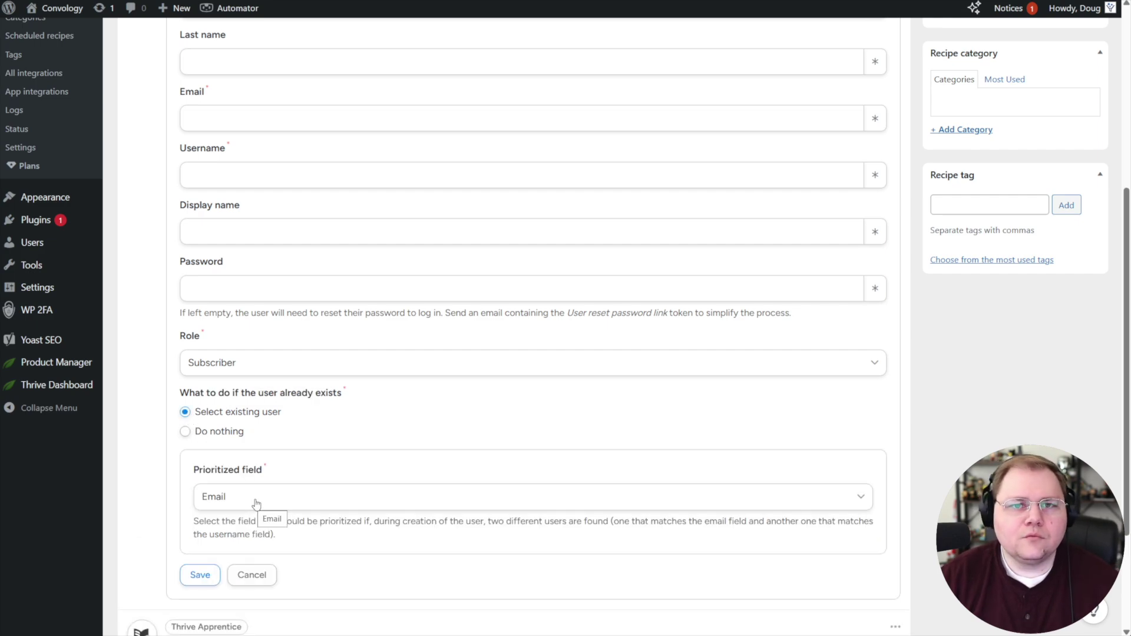
{"action": "scroll", "coordinate": [258, 501], "scroll_direction": "down", "scroll_amount": 3}
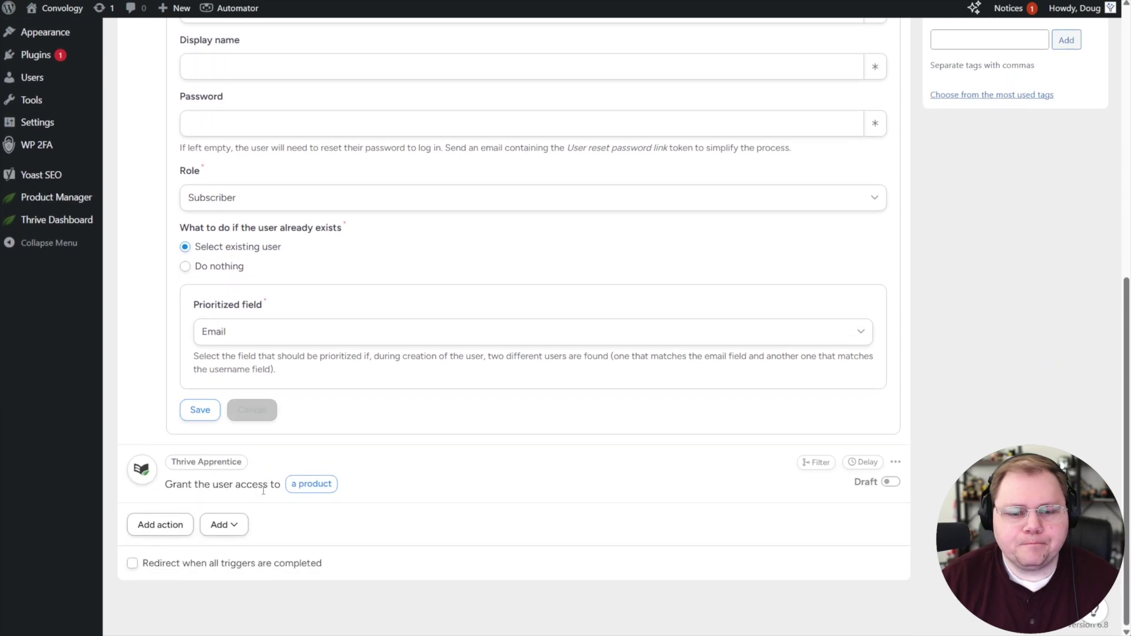
{"action": "scroll", "coordinate": [218, 543], "scroll_direction": "up", "scroll_amount": 9}
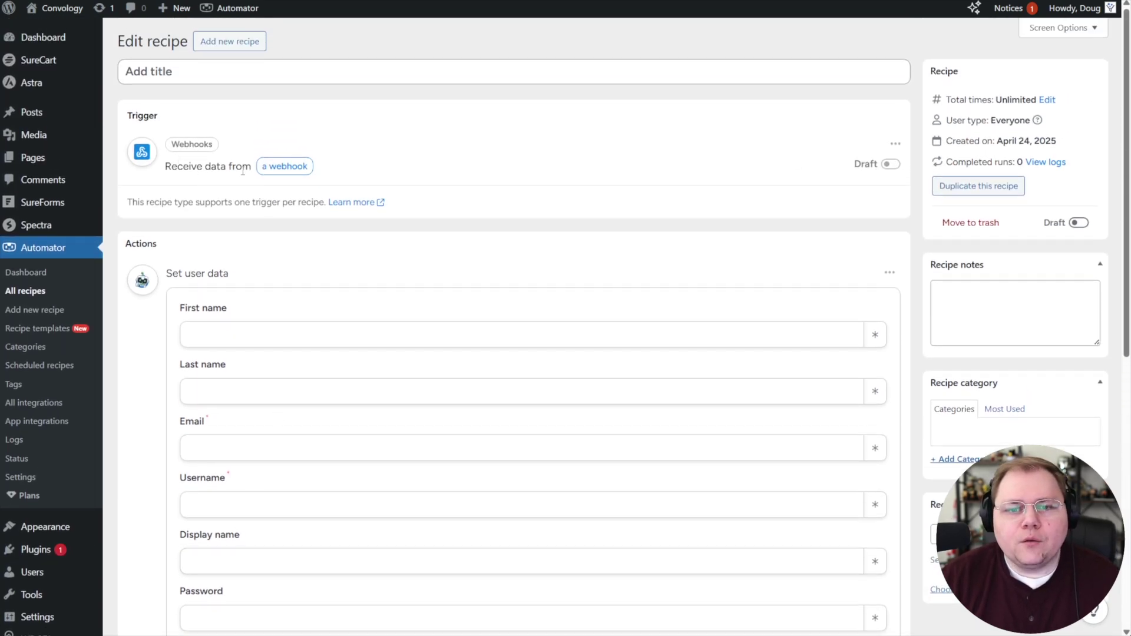
Replace the webhook trigger with SureCart's 'A guest purchases a product' trigger
{"action": "left_click", "coordinate": [894, 145]}
{"action": "left_click", "coordinate": [871, 171]}
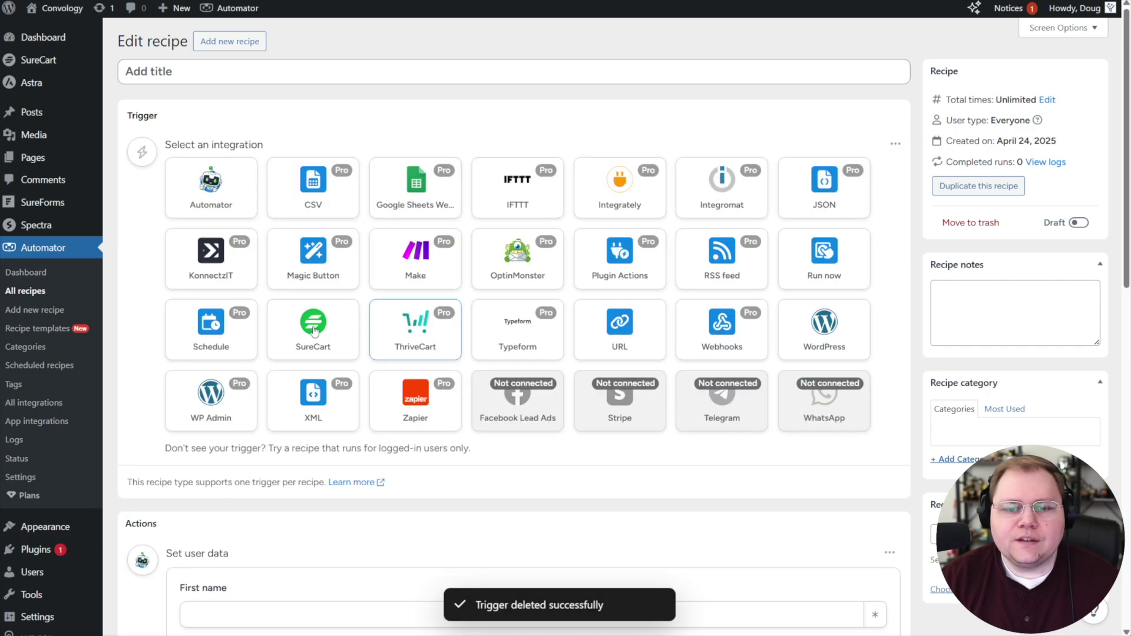
{"action": "left_click", "coordinate": [297, 325]}
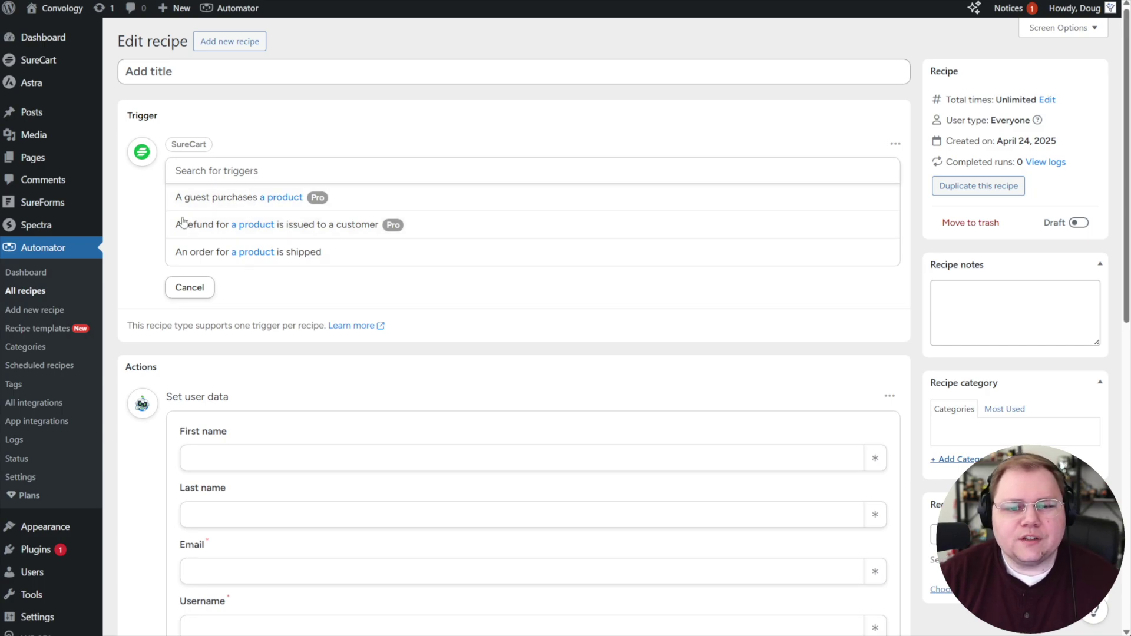
{"action": "left_click", "coordinate": [281, 202]}
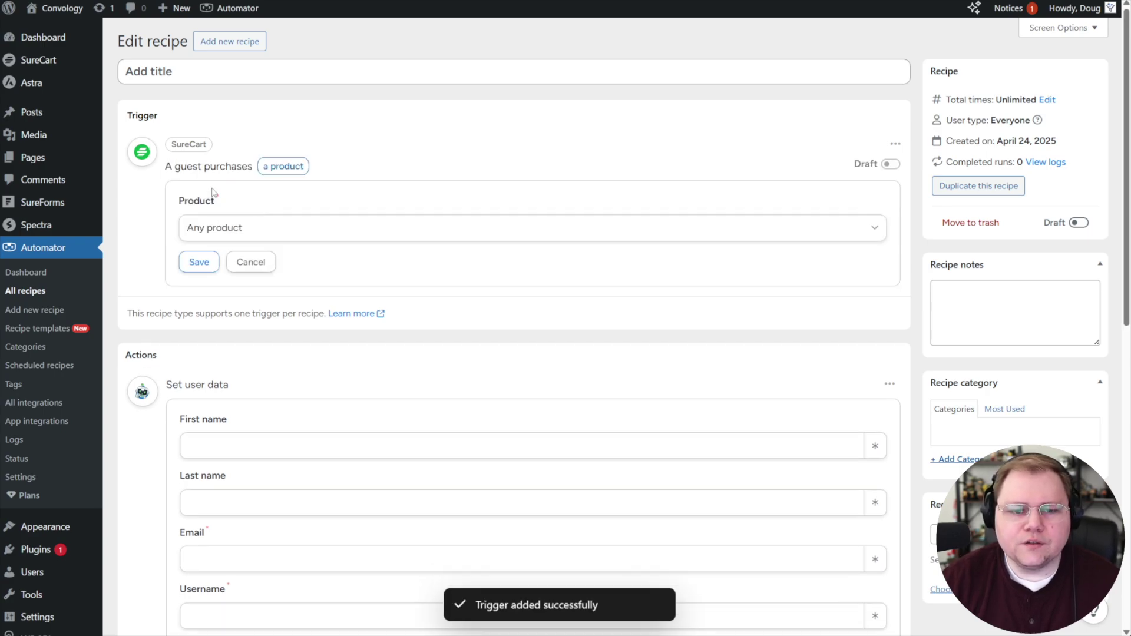
Select Thrive Suite Bundle as the trigger's product and save it
{"action": "left_click", "coordinate": [231, 234]}
{"action": "scroll", "coordinate": [245, 311], "scroll_direction": "down", "scroll_amount": 6}
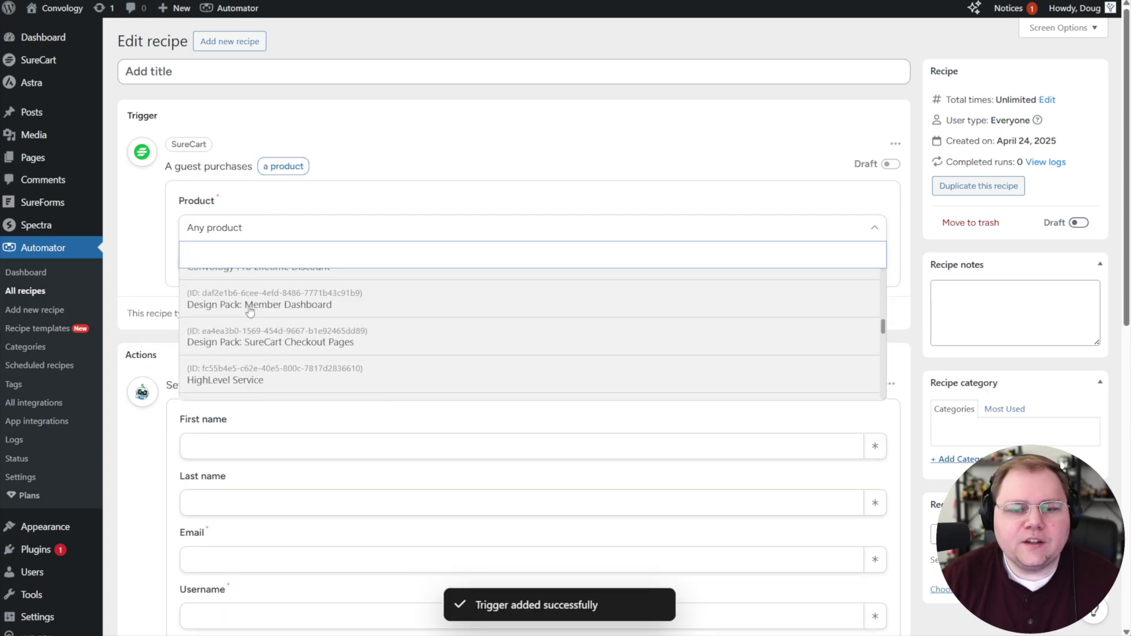
{"action": "scroll", "coordinate": [244, 311], "scroll_direction": "down", "scroll_amount": 3}
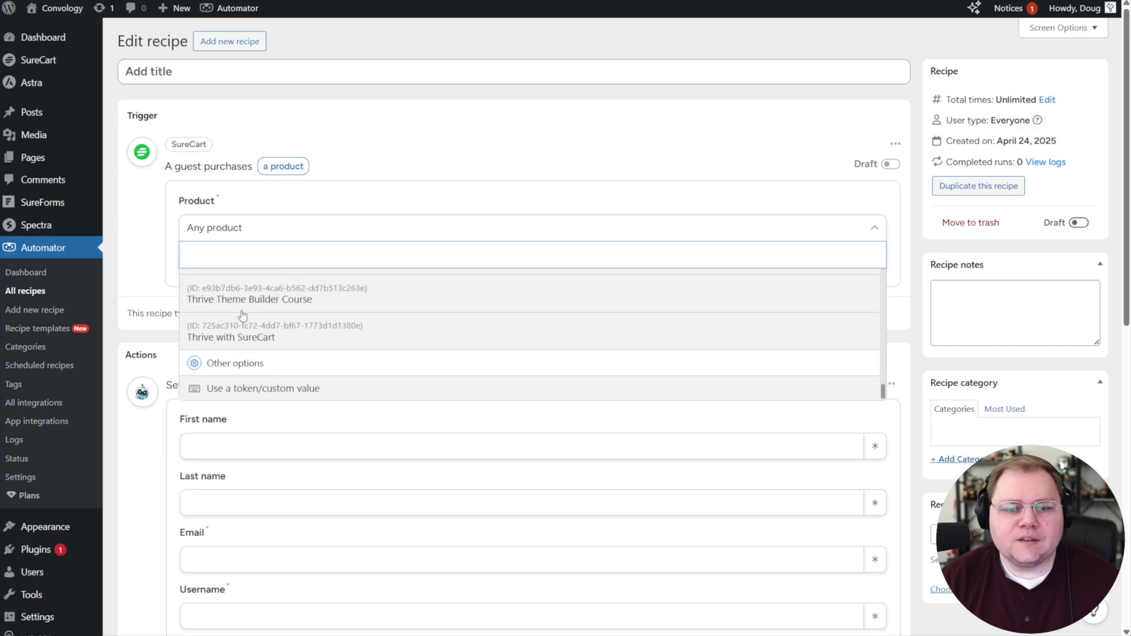
{"action": "scroll", "coordinate": [247, 369], "scroll_direction": "up", "scroll_amount": 2}
{"action": "left_click", "coordinate": [242, 321]}
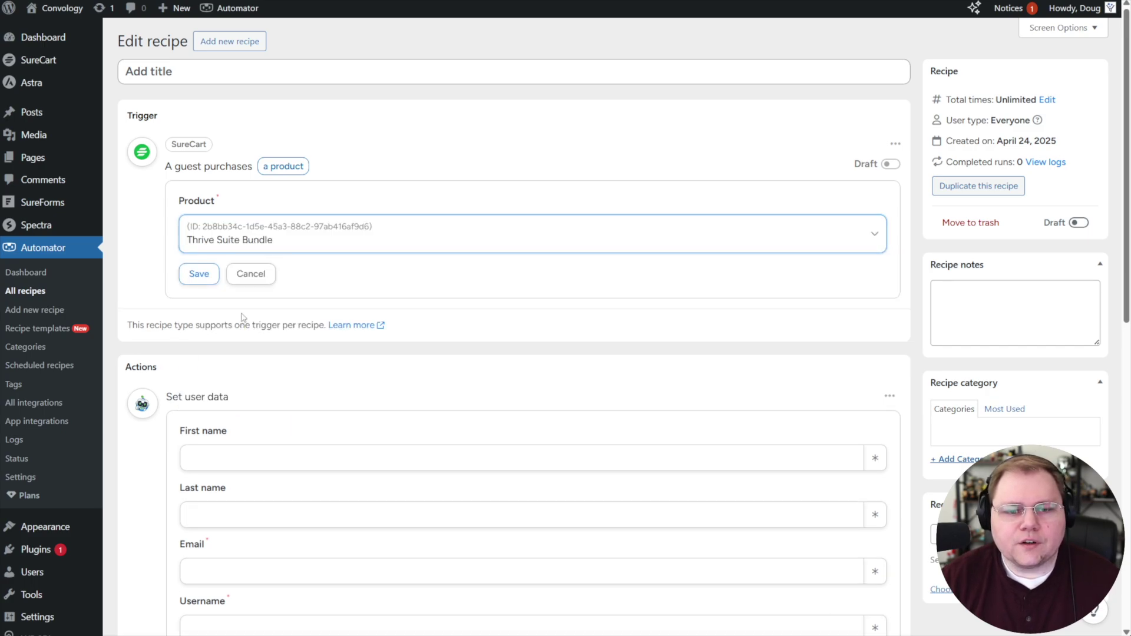
{"action": "left_click", "coordinate": [199, 274]}
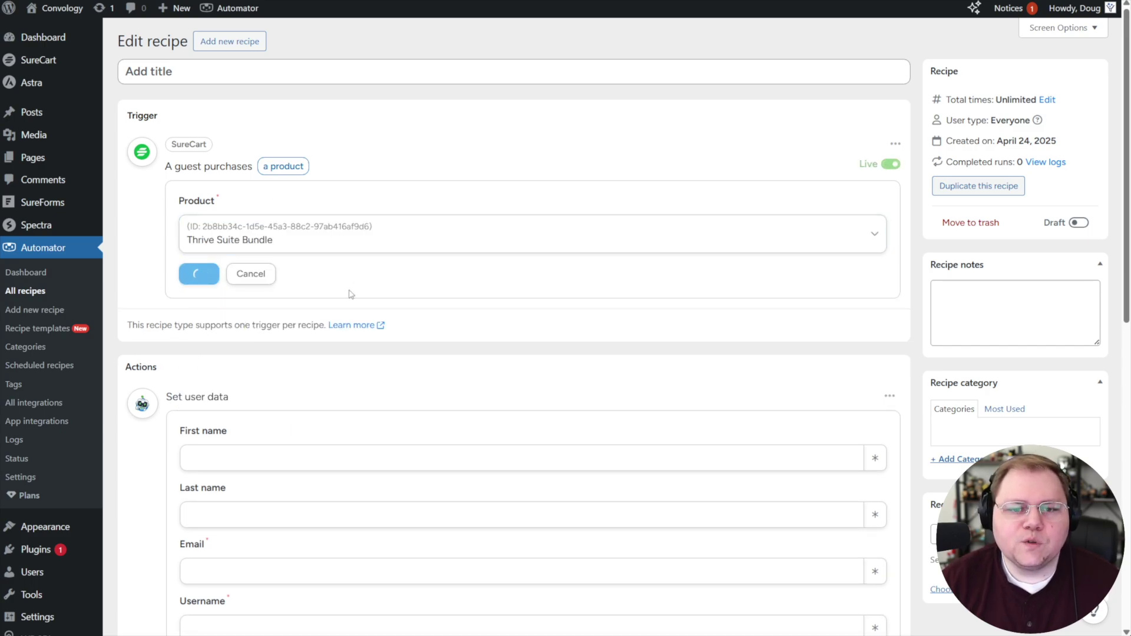
Discard the unsaved user data form
{"action": "scroll", "coordinate": [272, 227], "scroll_direction": "down", "scroll_amount": 4}
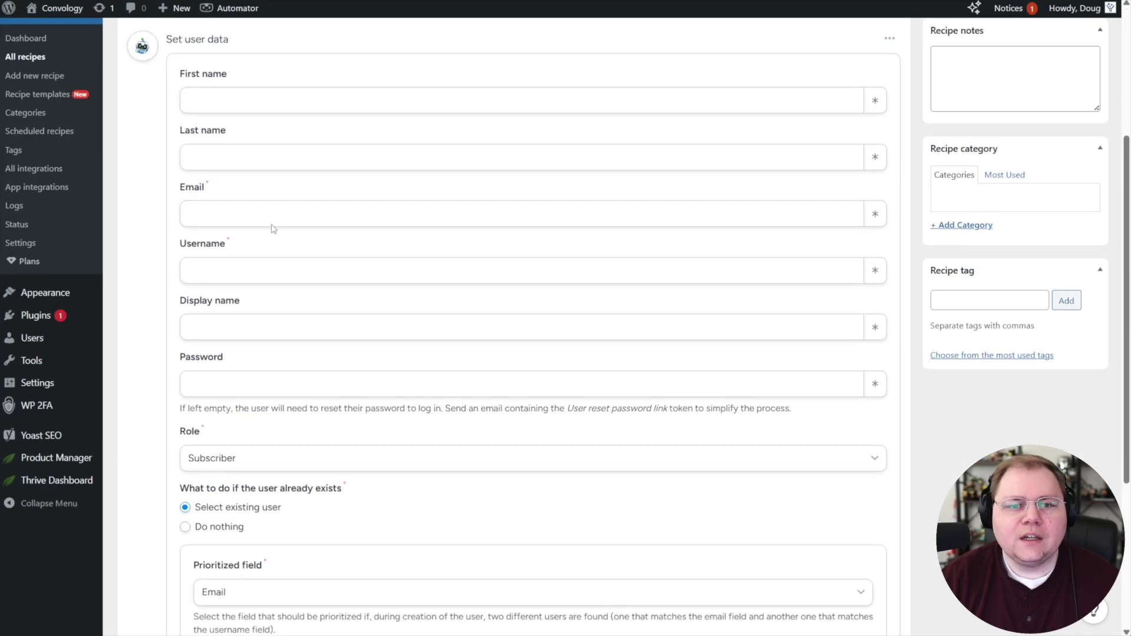
{"action": "scroll", "coordinate": [202, 273], "scroll_direction": "up", "scroll_amount": 4}
{"action": "scroll", "coordinate": [371, 313], "scroll_direction": "down", "scroll_amount": 8}
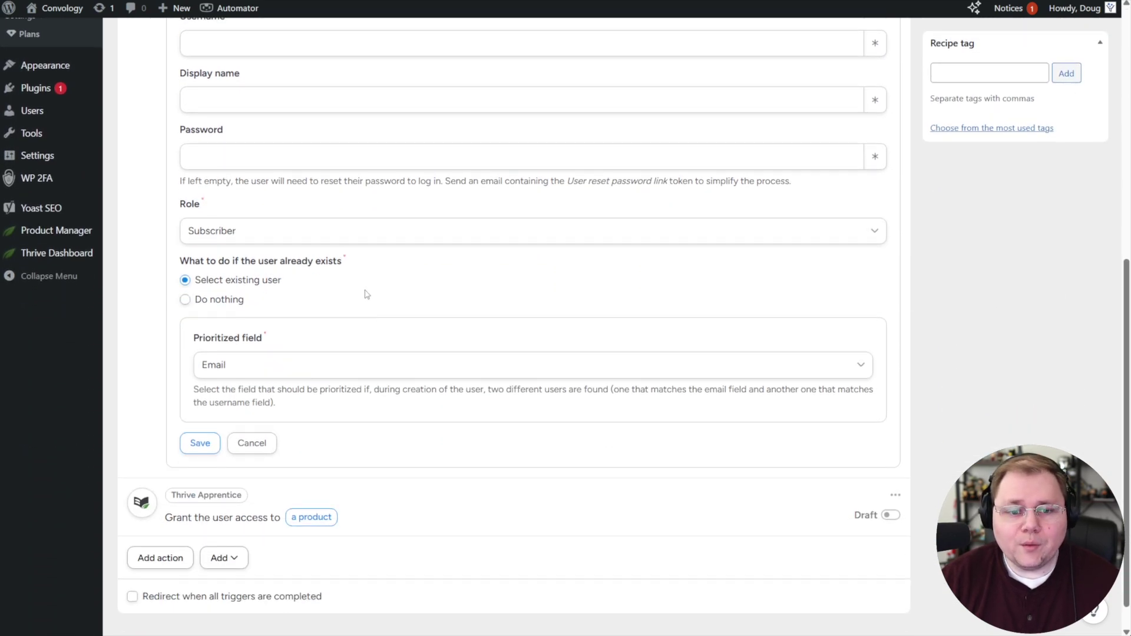
{"action": "scroll", "coordinate": [342, 377], "scroll_direction": "up", "scroll_amount": 1}
{"action": "left_click", "coordinate": [259, 514]}
{"action": "scroll", "coordinate": [272, 131], "scroll_direction": "up", "scroll_amount": 2}
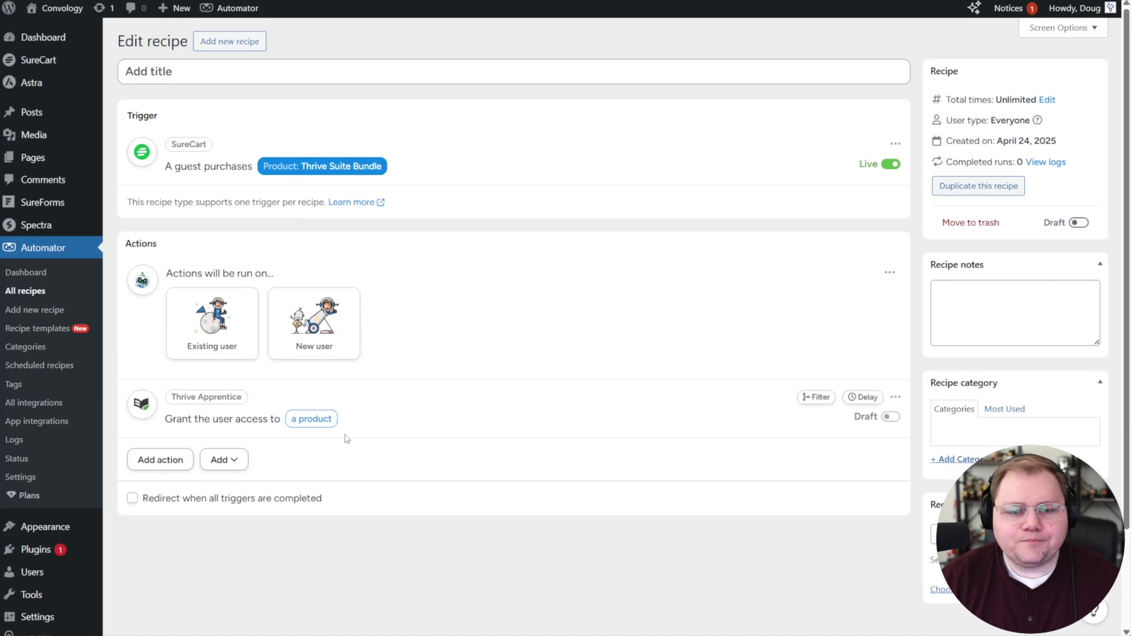
Delete the old Thrive Apprentice action and remove the user selector
{"action": "left_click", "coordinate": [895, 398]}
{"action": "left_click", "coordinate": [866, 425]}
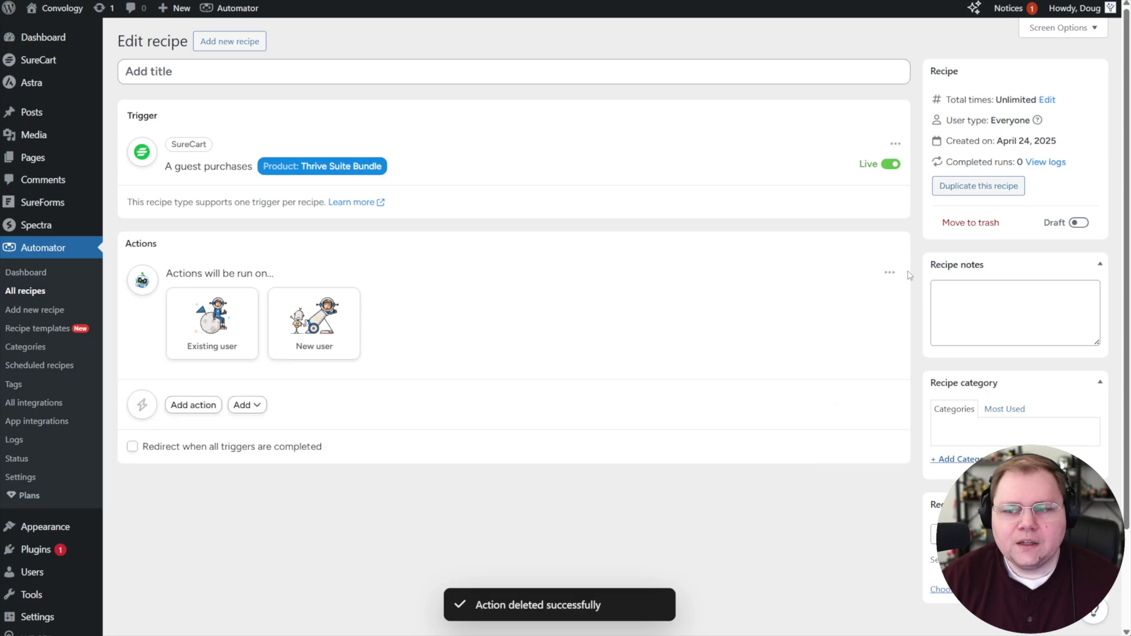
{"action": "left_click", "coordinate": [889, 272]}
{"action": "left_click", "coordinate": [858, 321]}
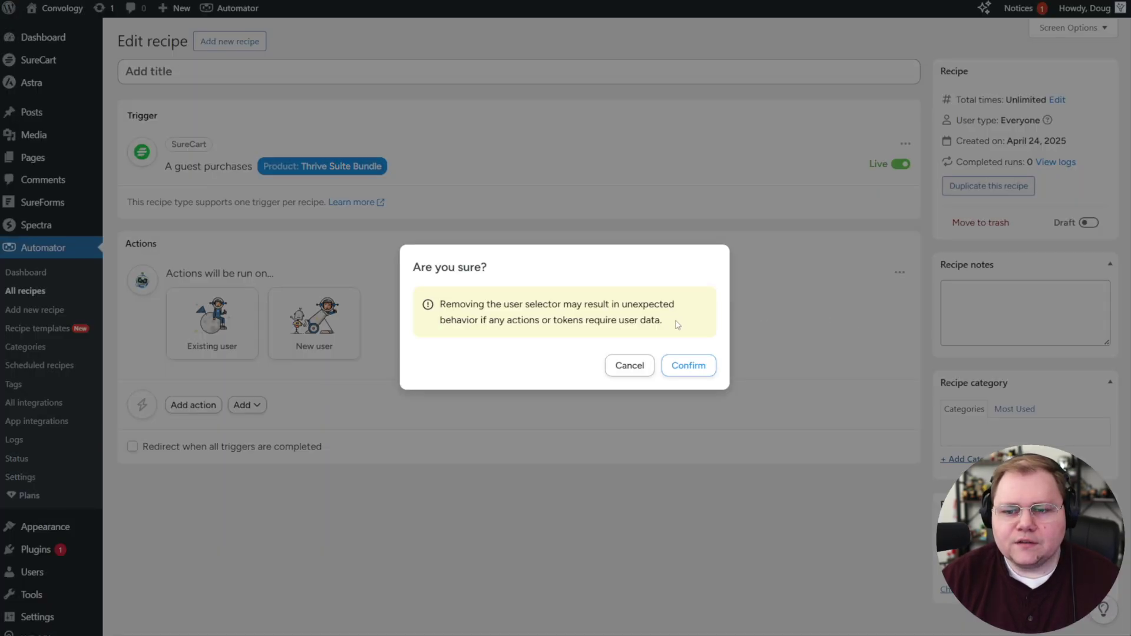
{"action": "left_click", "coordinate": [688, 365]}
Add a new Thrive Apprentice action granting access to the Community Membership product
{"action": "left_click", "coordinate": [205, 281]}
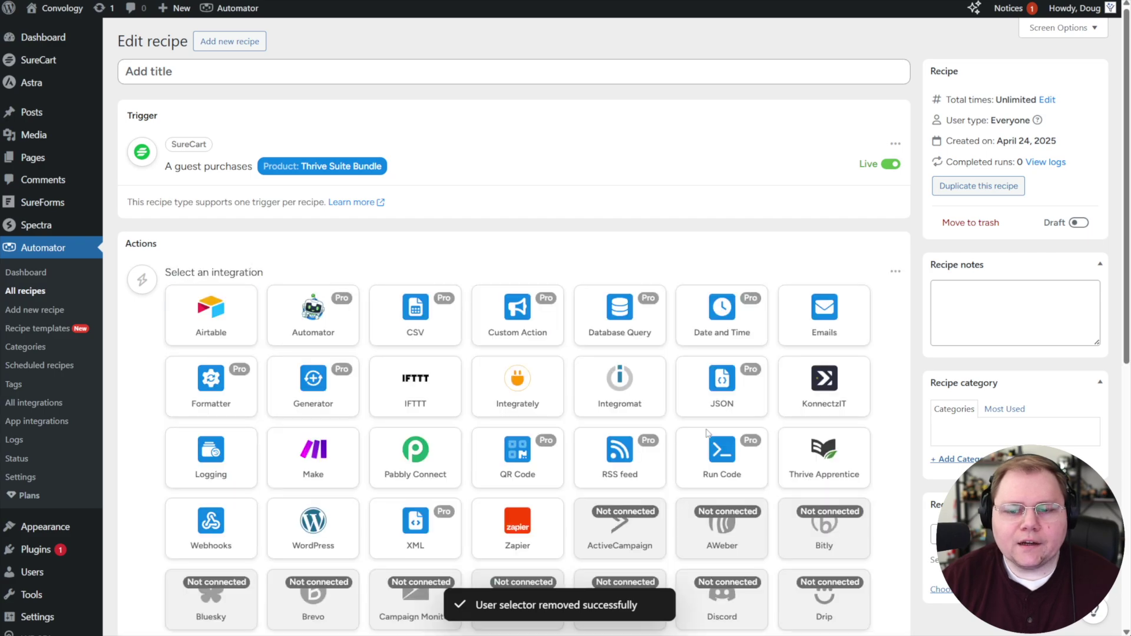
{"action": "left_click", "coordinate": [817, 451]}
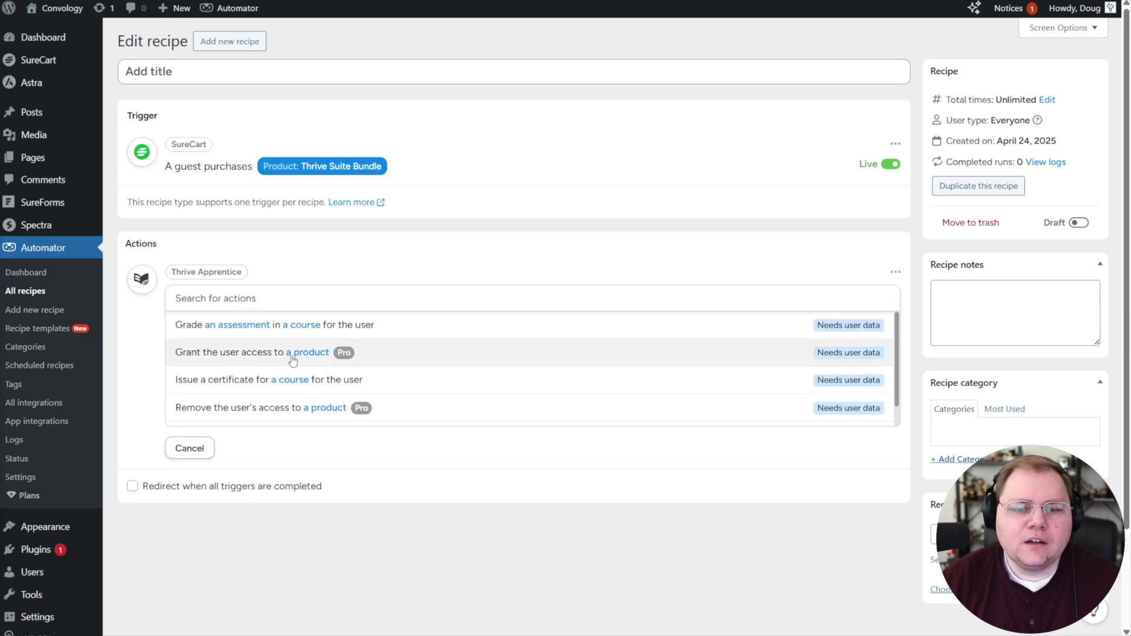
{"action": "left_click", "coordinate": [299, 362]}
{"action": "left_click", "coordinate": [696, 396]}
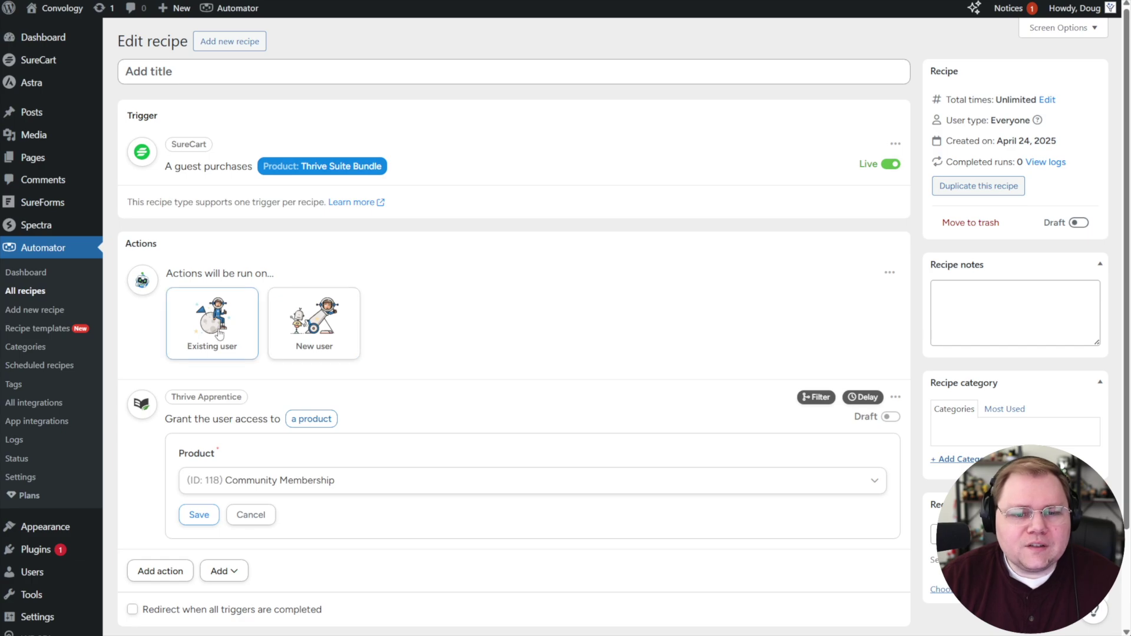
Choose New user for the recipe's actions and review the Set user data form
{"action": "left_click", "coordinate": [325, 314]}
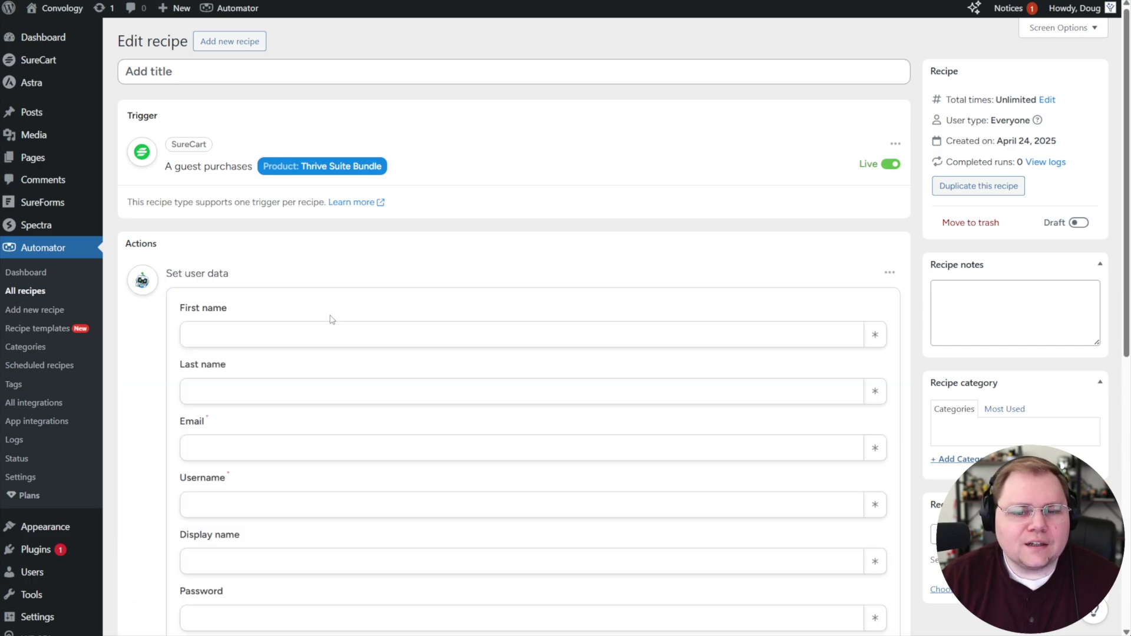
{"action": "scroll", "coordinate": [341, 329], "scroll_direction": "down", "scroll_amount": 7}
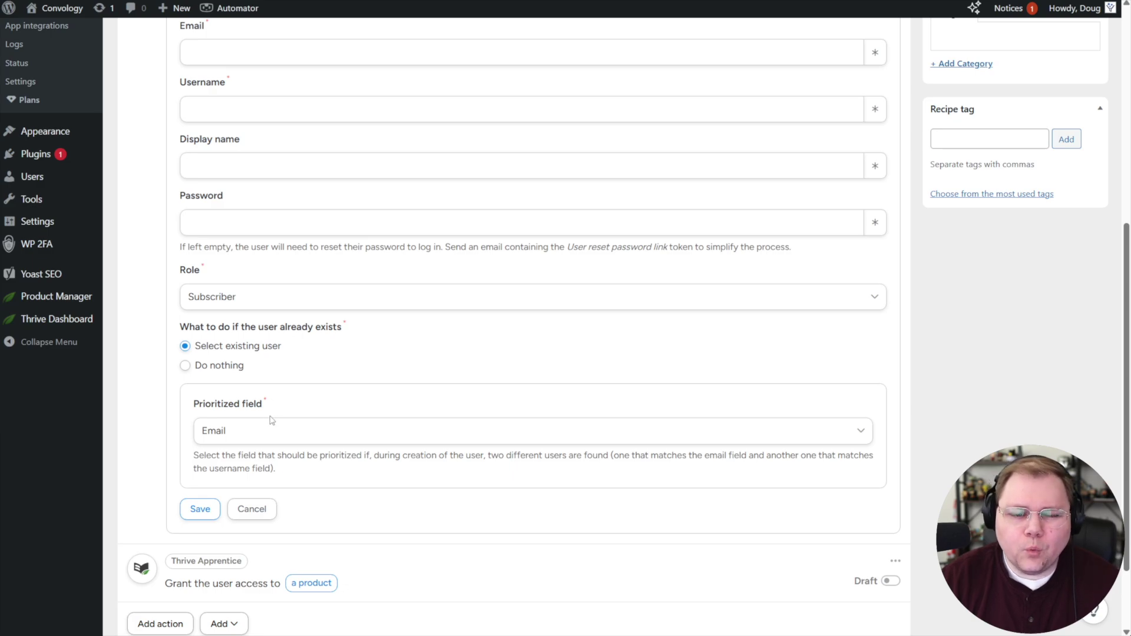
{"action": "scroll", "coordinate": [229, 433], "scroll_direction": "down", "scroll_amount": 2}
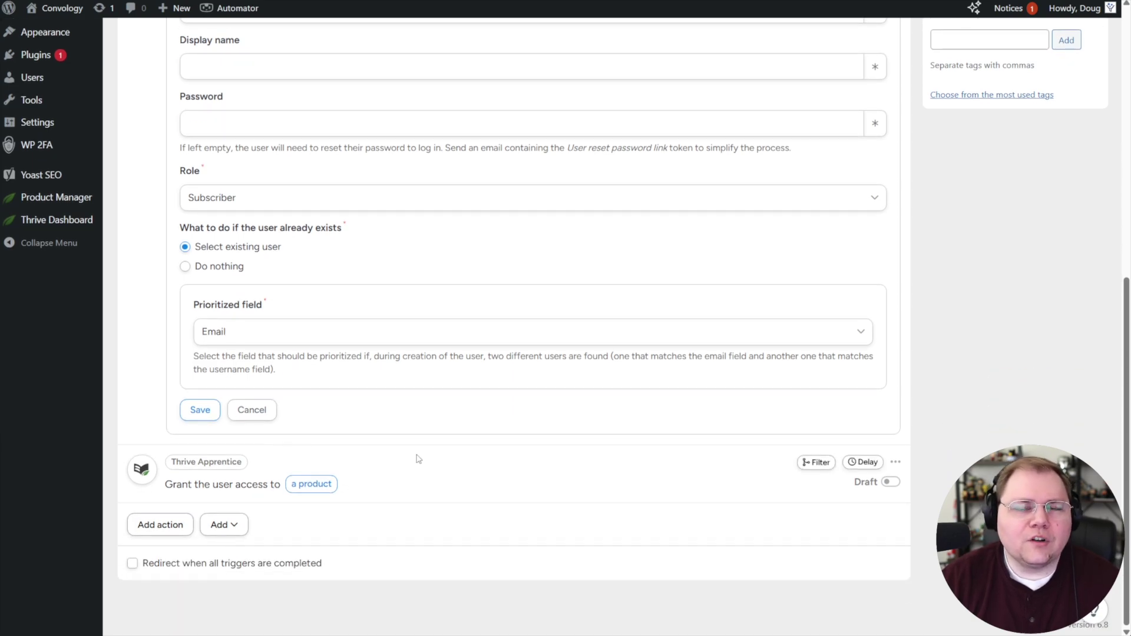
{"action": "scroll", "coordinate": [419, 459], "scroll_direction": "up", "scroll_amount": 10}
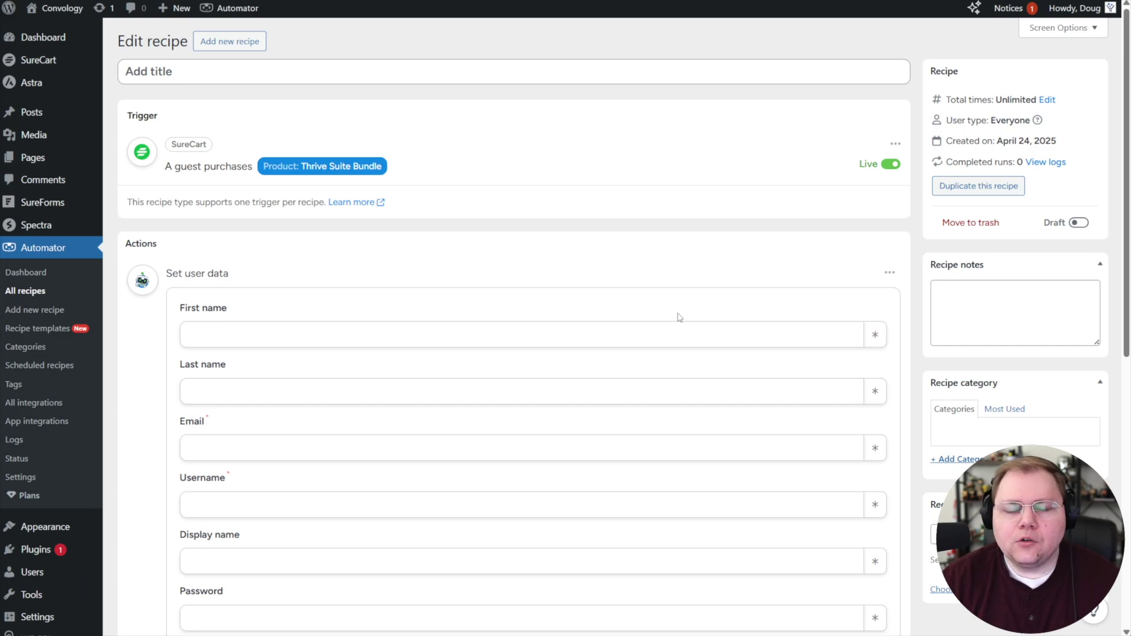
{"action": "scroll", "coordinate": [677, 318], "scroll_direction": "down", "scroll_amount": 8}
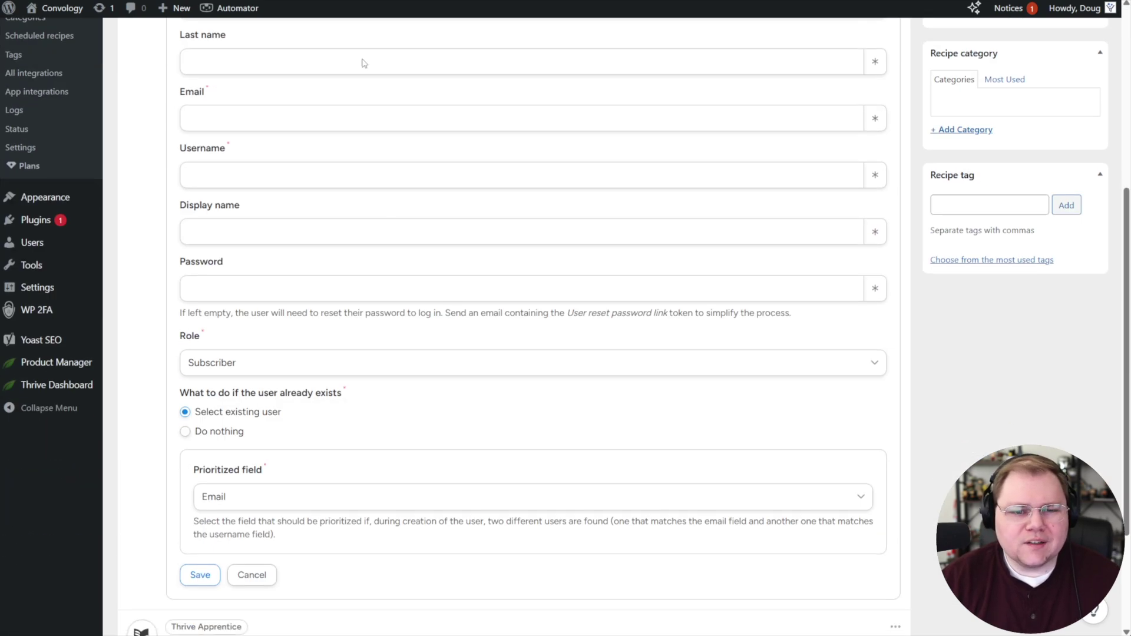
{"action": "scroll", "coordinate": [251, 478], "scroll_direction": "up", "scroll_amount": 8}
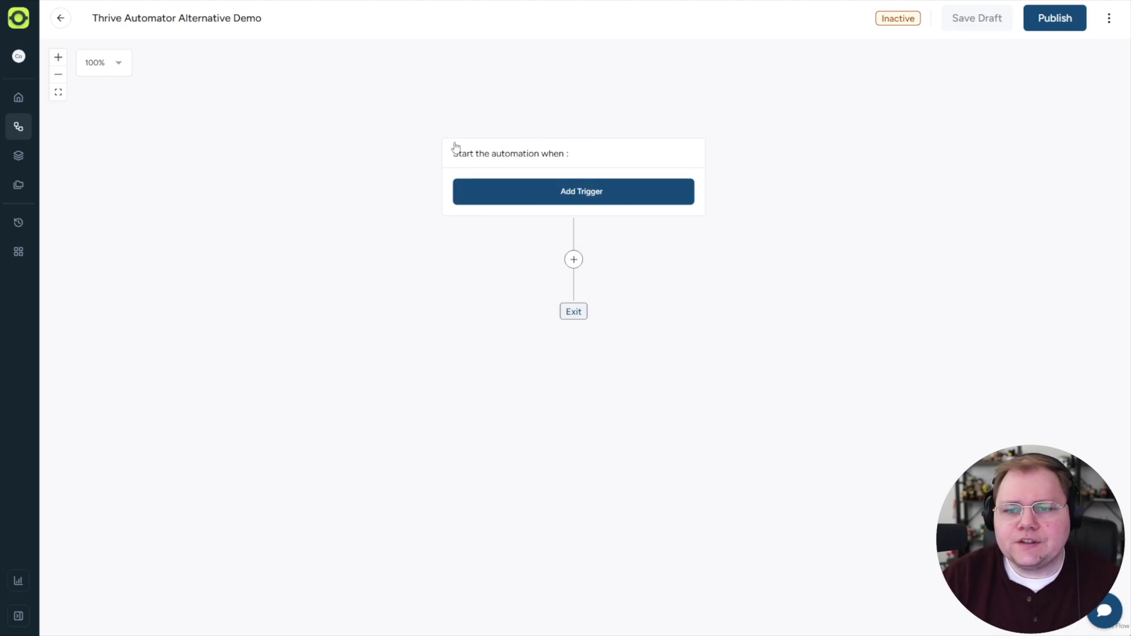
Start a new trigger for the automation with SureCart as its app
{"action": "left_click", "coordinate": [583, 197]}
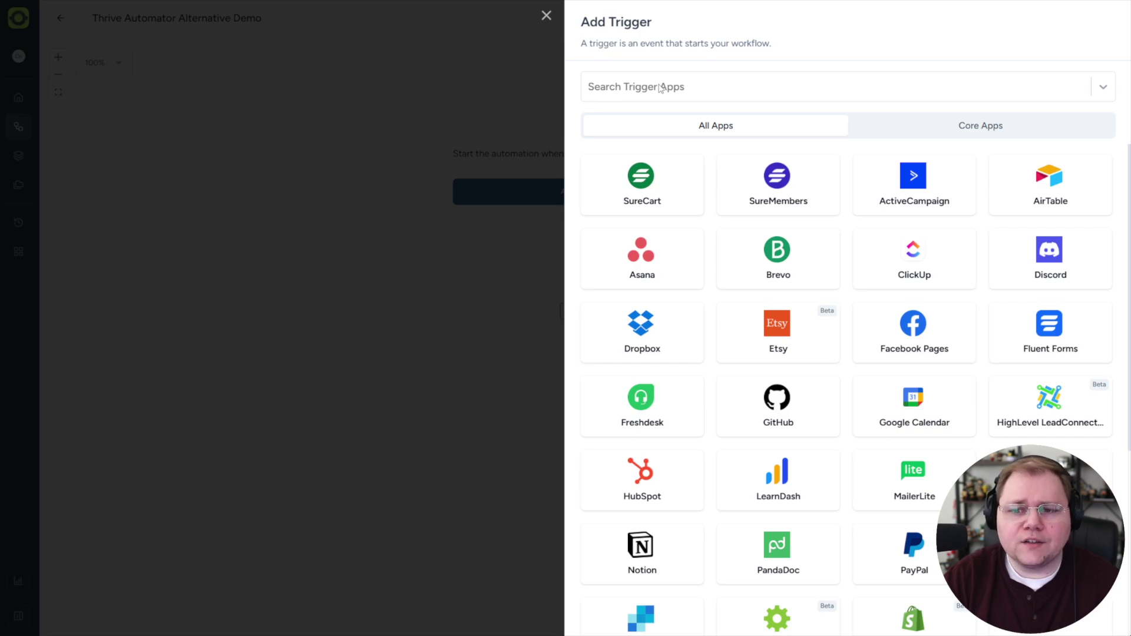
{"action": "left_click", "coordinate": [642, 189]}
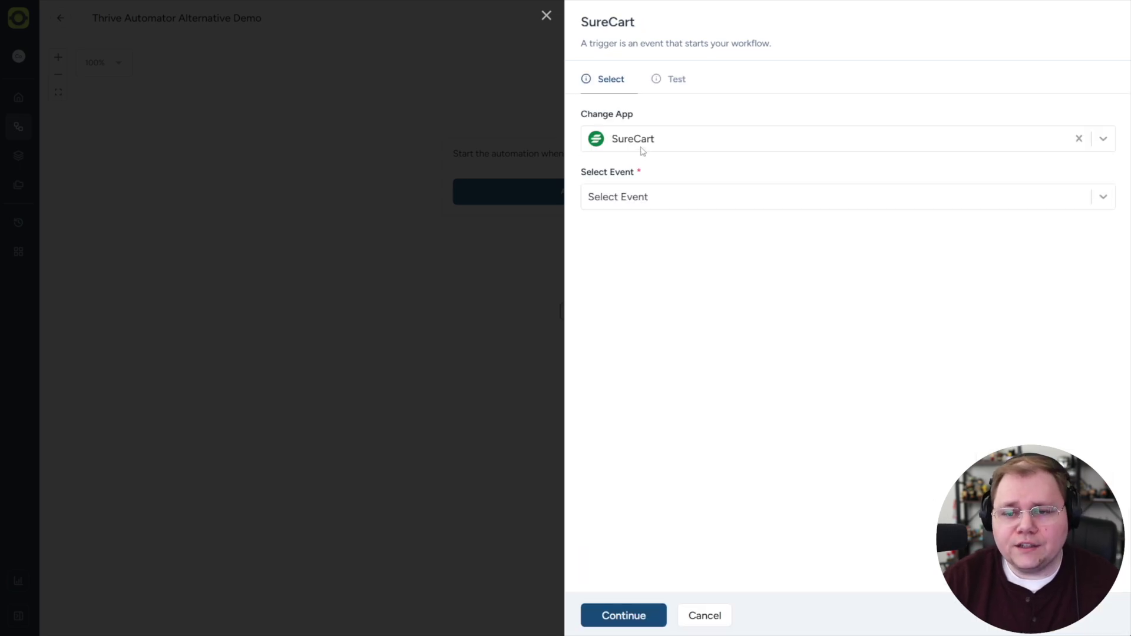
Set the SureCart trigger event to Purchase Created using the SureCart connection
{"action": "left_click", "coordinate": [656, 204]}
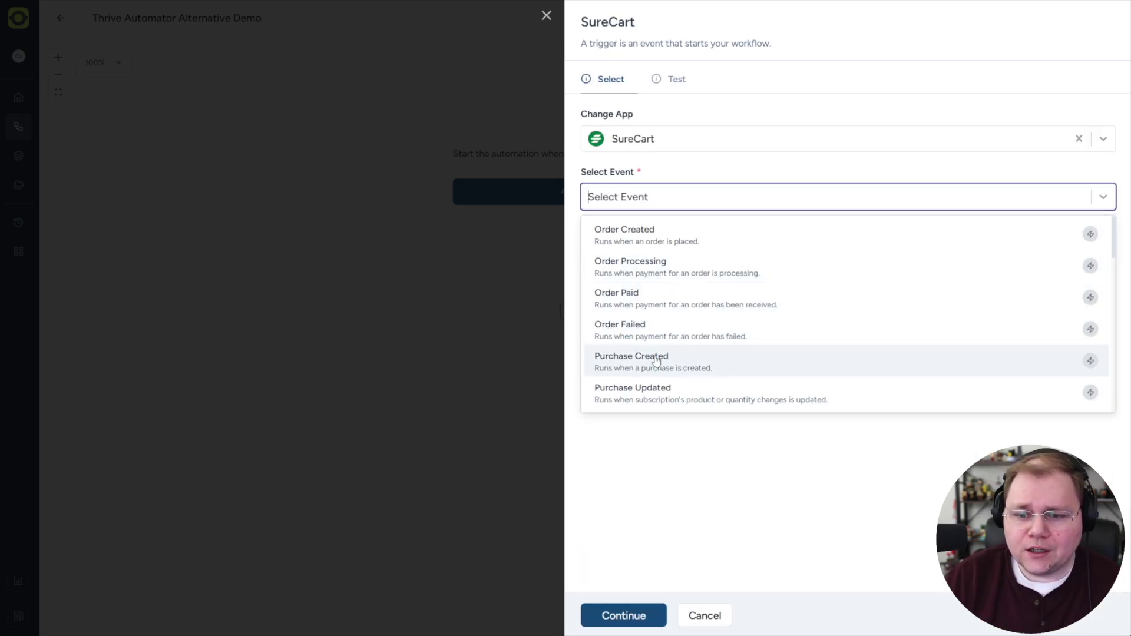
{"action": "scroll", "coordinate": [657, 360], "scroll_direction": "down", "scroll_amount": 5}
{"action": "scroll", "coordinate": [658, 353], "scroll_direction": "up", "scroll_amount": 5}
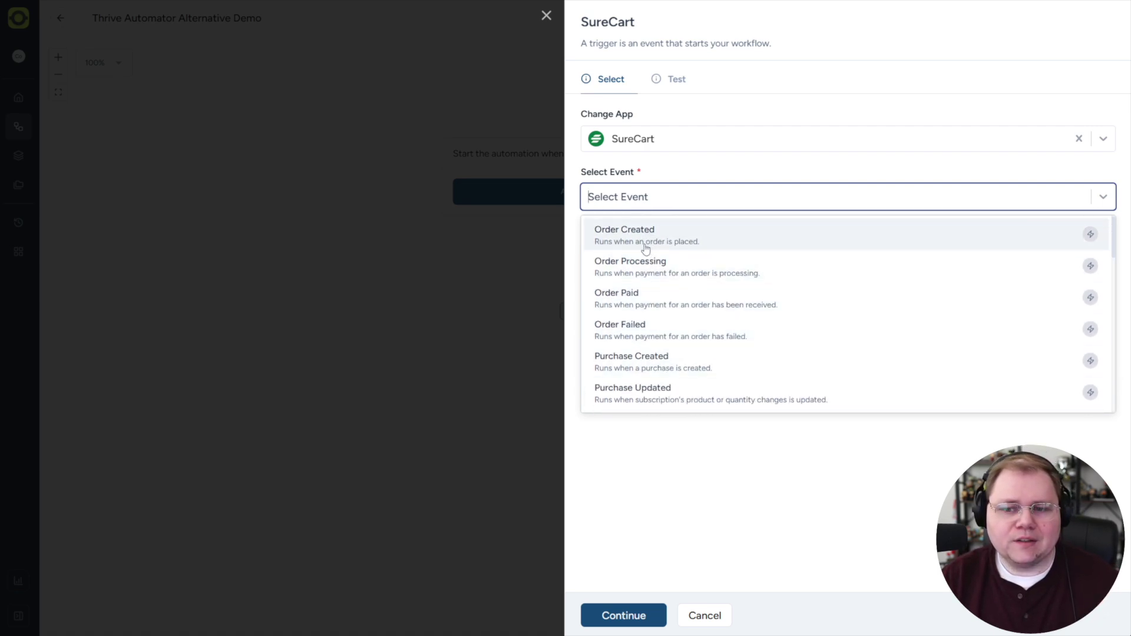
{"action": "scroll", "coordinate": [648, 259], "scroll_direction": "down", "scroll_amount": 5}
{"action": "scroll", "coordinate": [648, 266], "scroll_direction": "down", "scroll_amount": 4}
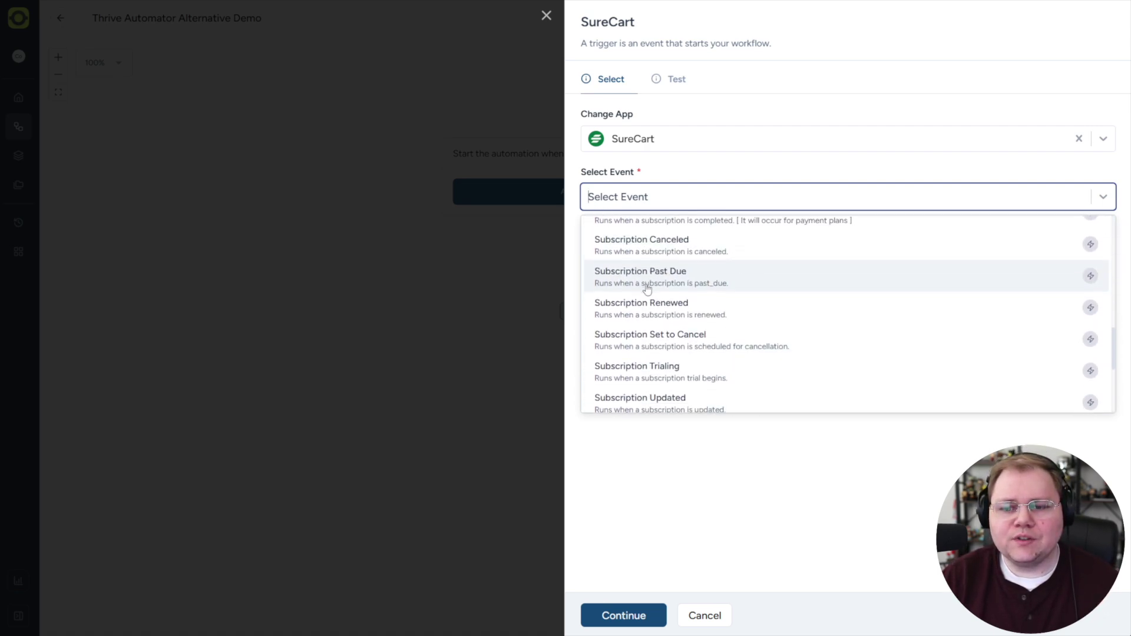
{"action": "scroll", "coordinate": [648, 288], "scroll_direction": "down", "scroll_amount": 4}
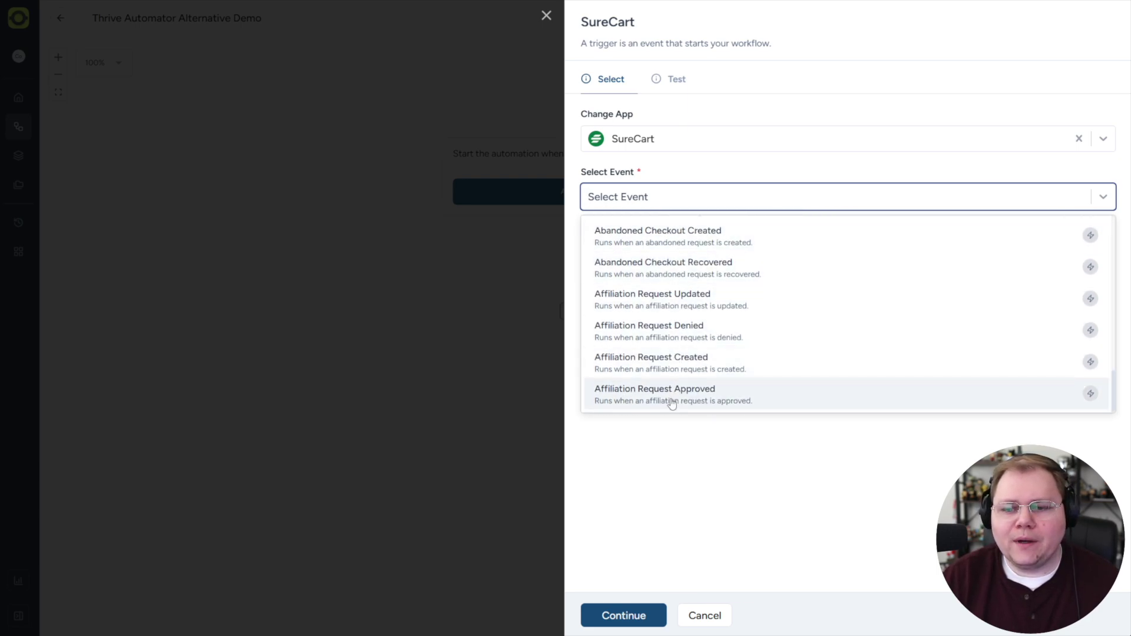
{"action": "scroll", "coordinate": [642, 364], "scroll_direction": "up", "scroll_amount": 8}
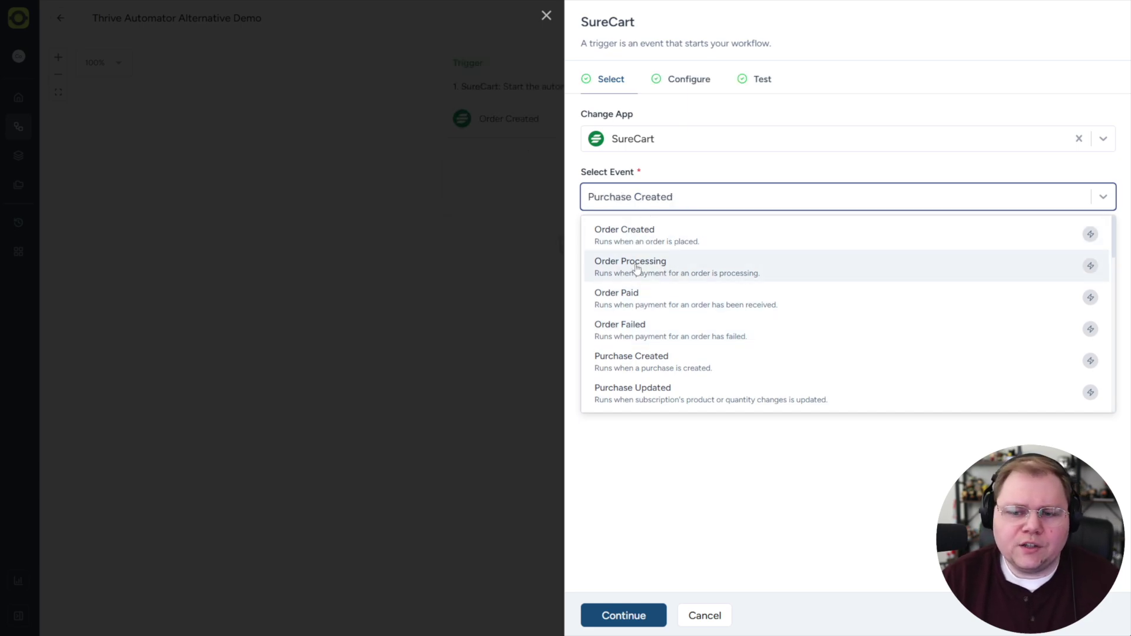
{"action": "left_click", "coordinate": [639, 357]}
{"action": "left_click", "coordinate": [637, 254]}
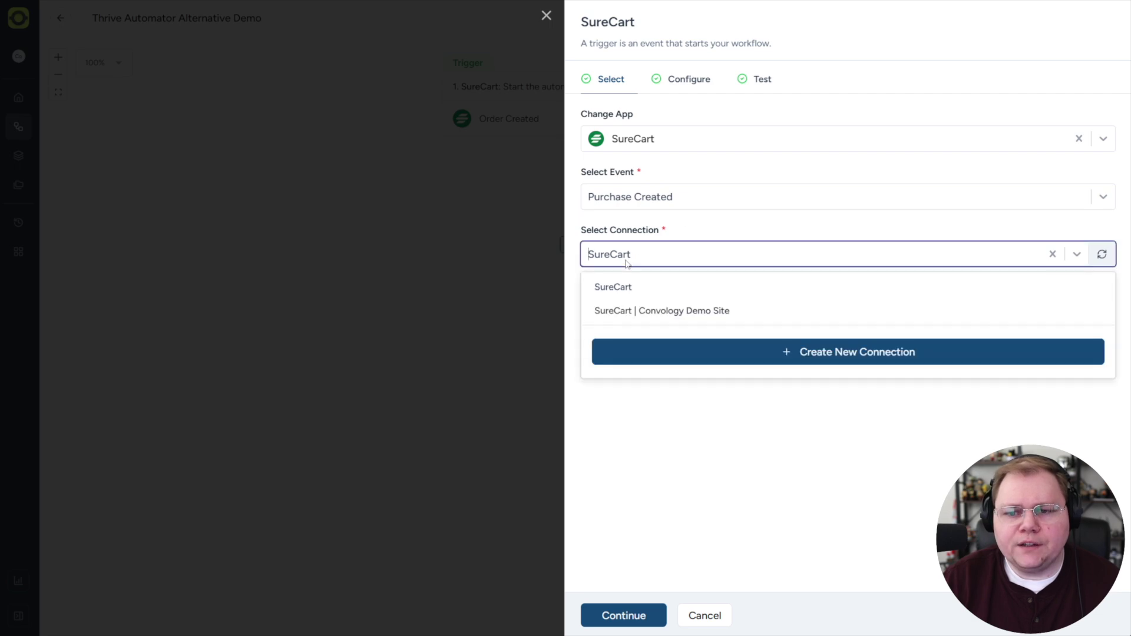
{"action": "left_click", "coordinate": [624, 286]}
{"action": "left_click", "coordinate": [701, 79]}
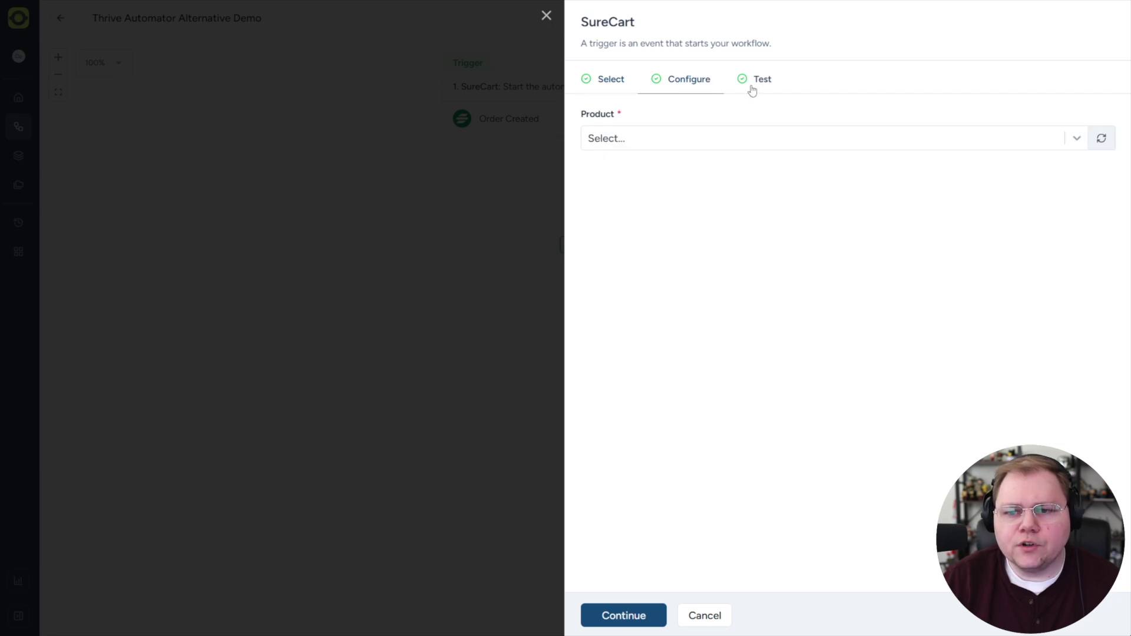
Limit the trigger to the Thrive Suite Bundle product and fetch its test data
{"action": "left_click", "coordinate": [626, 140]}
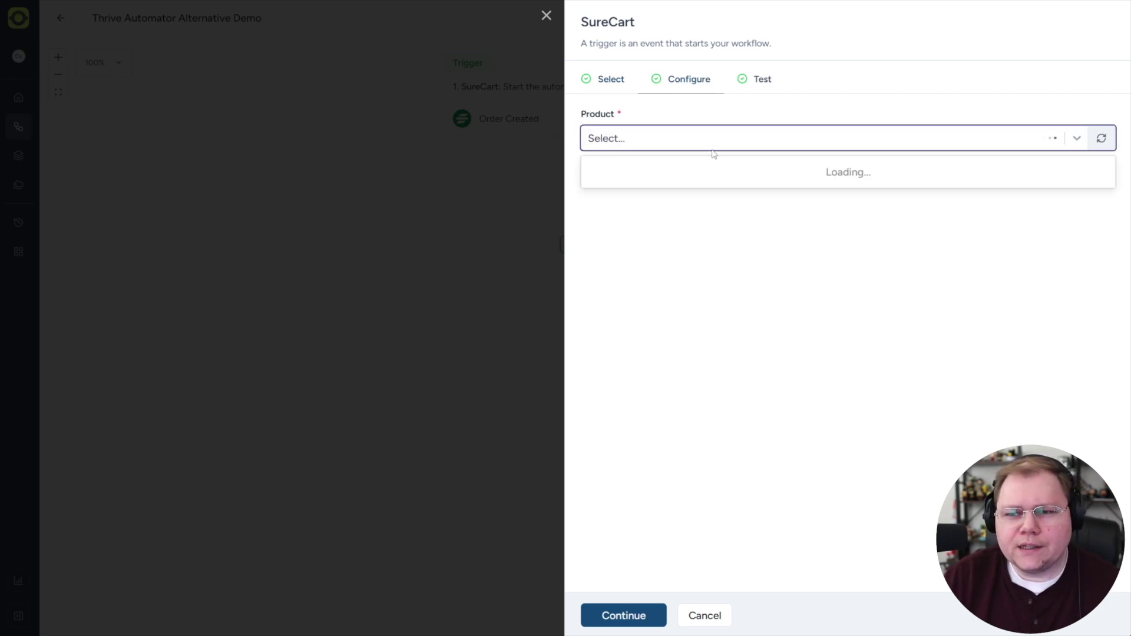
{"action": "left_click", "coordinate": [693, 253]}
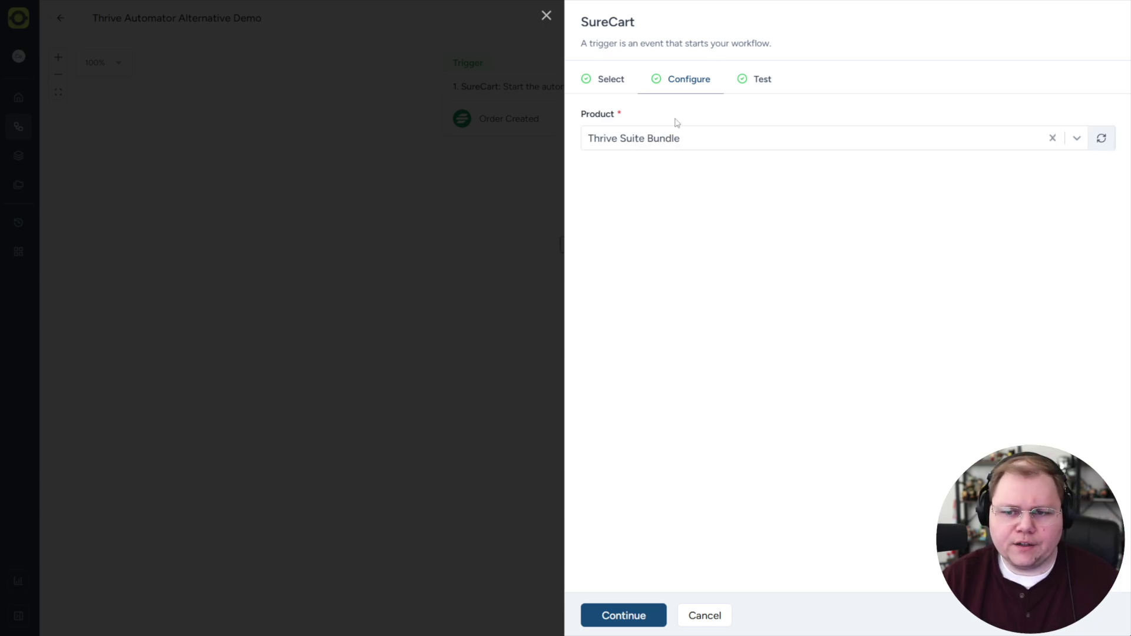
{"action": "left_click", "coordinate": [621, 616]}
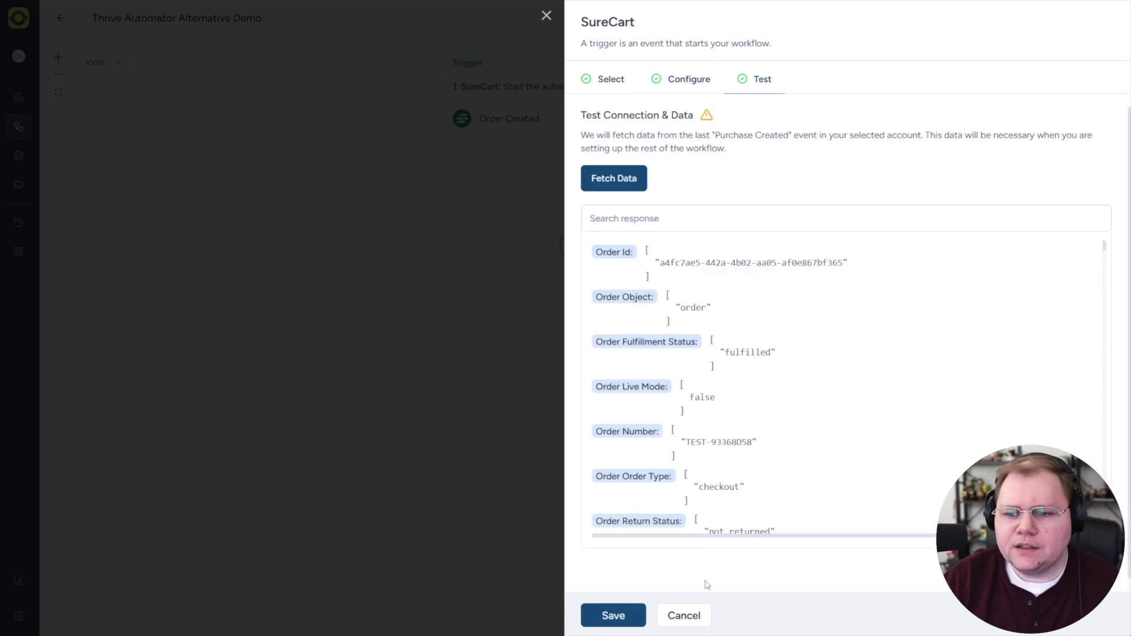
Save the Purchase Created trigger and add an action step below it
{"action": "left_click", "coordinate": [640, 618]}
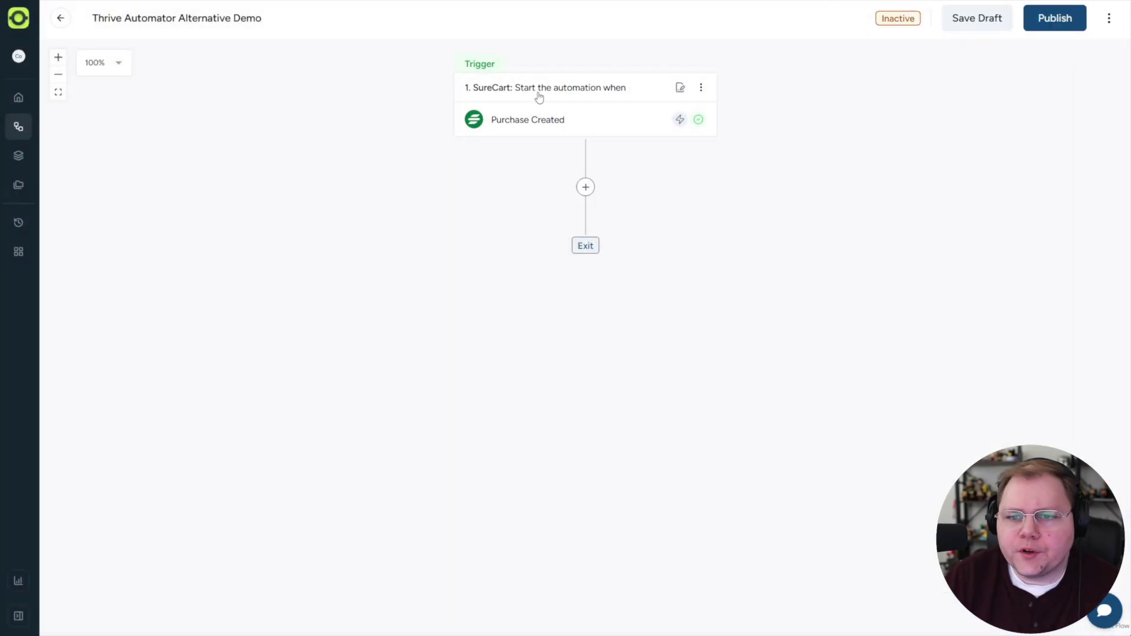
{"action": "left_click", "coordinate": [576, 189]}
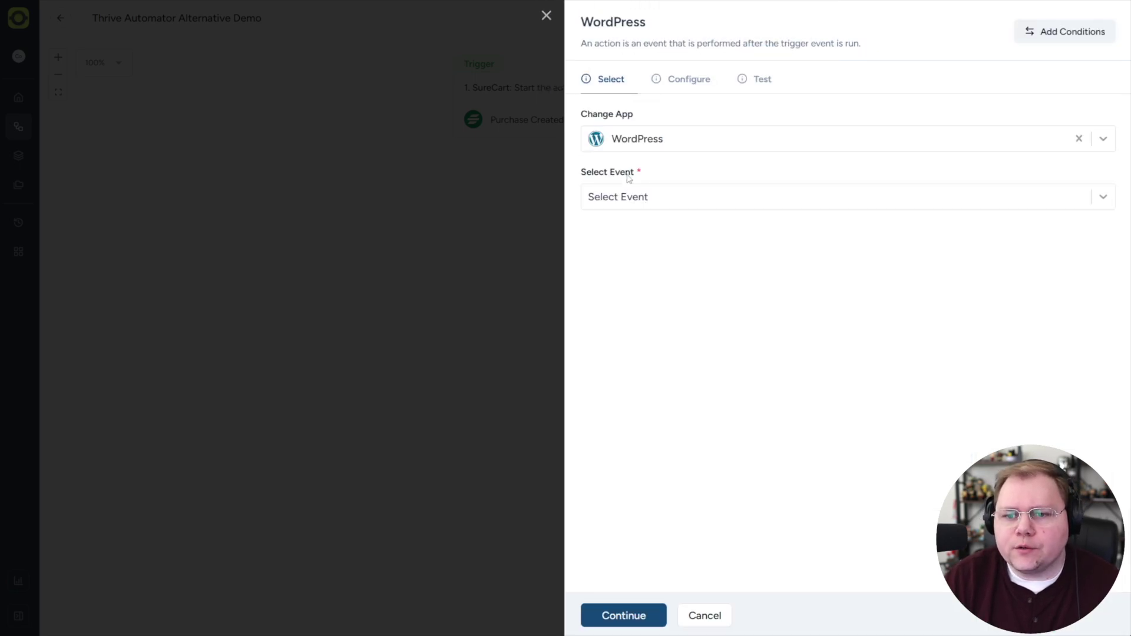
Set the action to WordPress Create/Update User on the MEMBER SITE (USE THIS) connection
{"action": "left_click", "coordinate": [614, 198]}
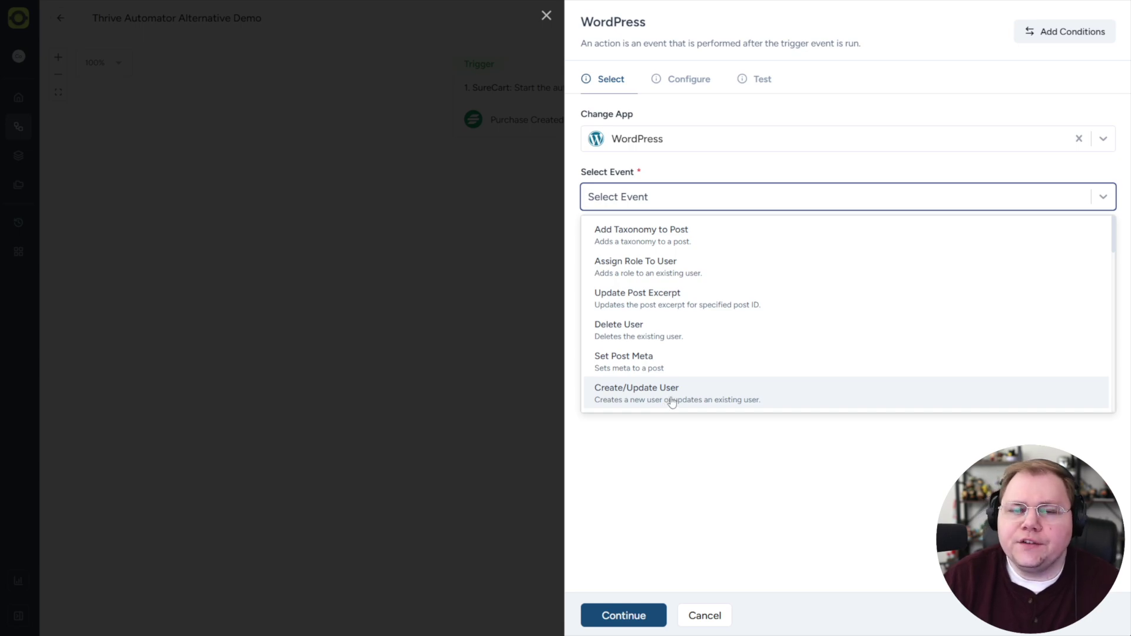
{"action": "scroll", "coordinate": [670, 399], "scroll_direction": "down", "scroll_amount": 3}
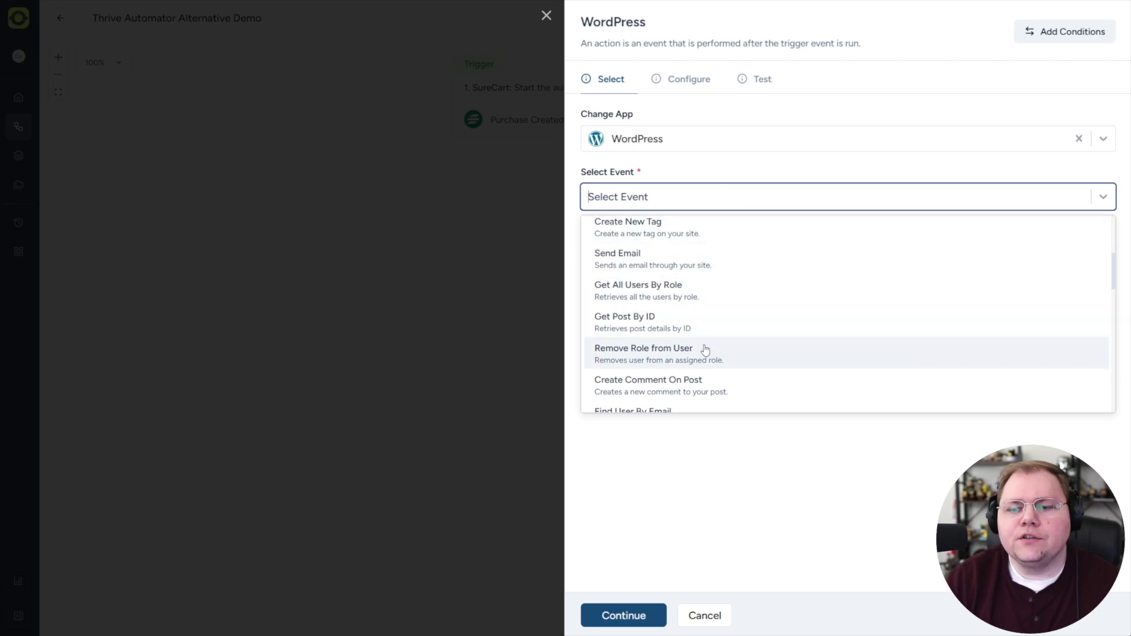
{"action": "scroll", "coordinate": [710, 348], "scroll_direction": "down", "scroll_amount": 3}
{"action": "left_click", "coordinate": [682, 387]}
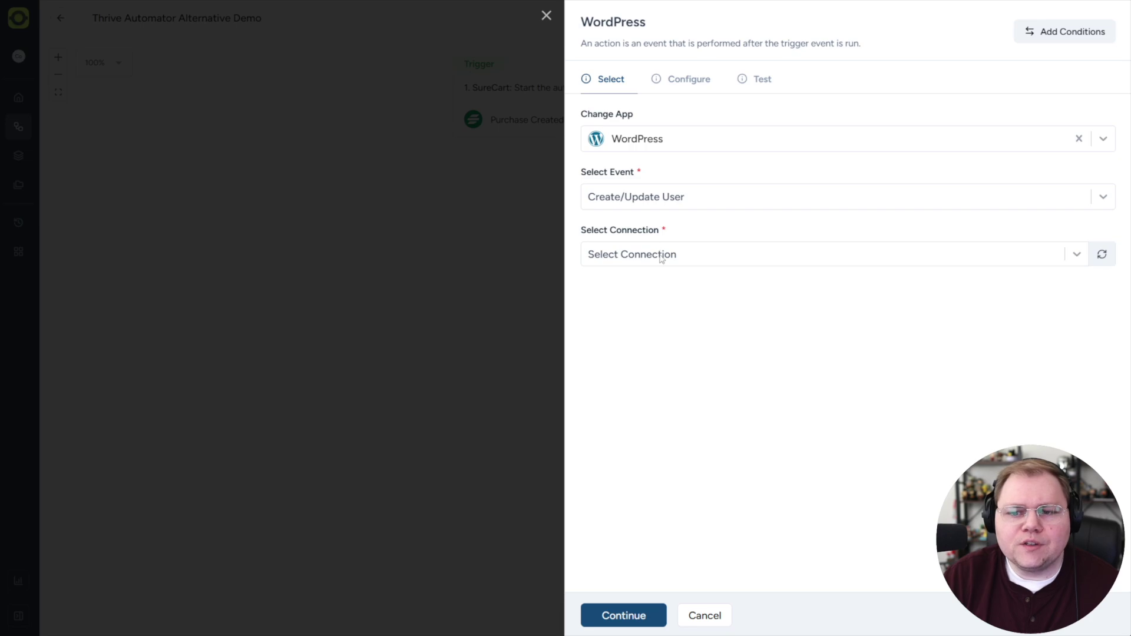
{"action": "left_click", "coordinate": [661, 259]}
{"action": "left_click", "coordinate": [701, 356]}
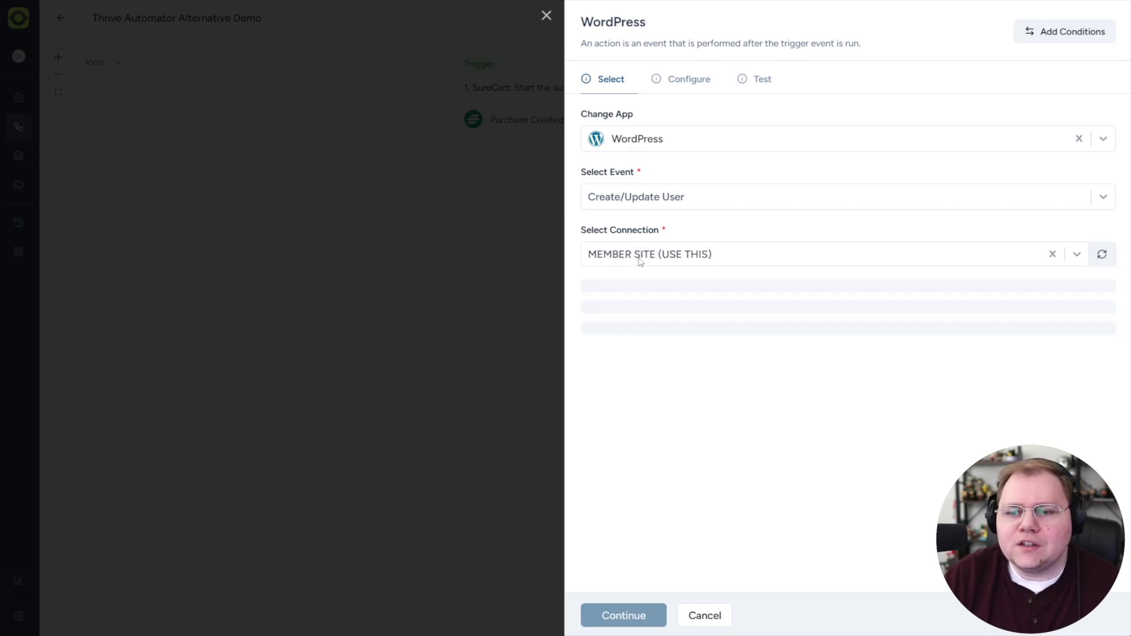
{"action": "left_click", "coordinate": [626, 615]}
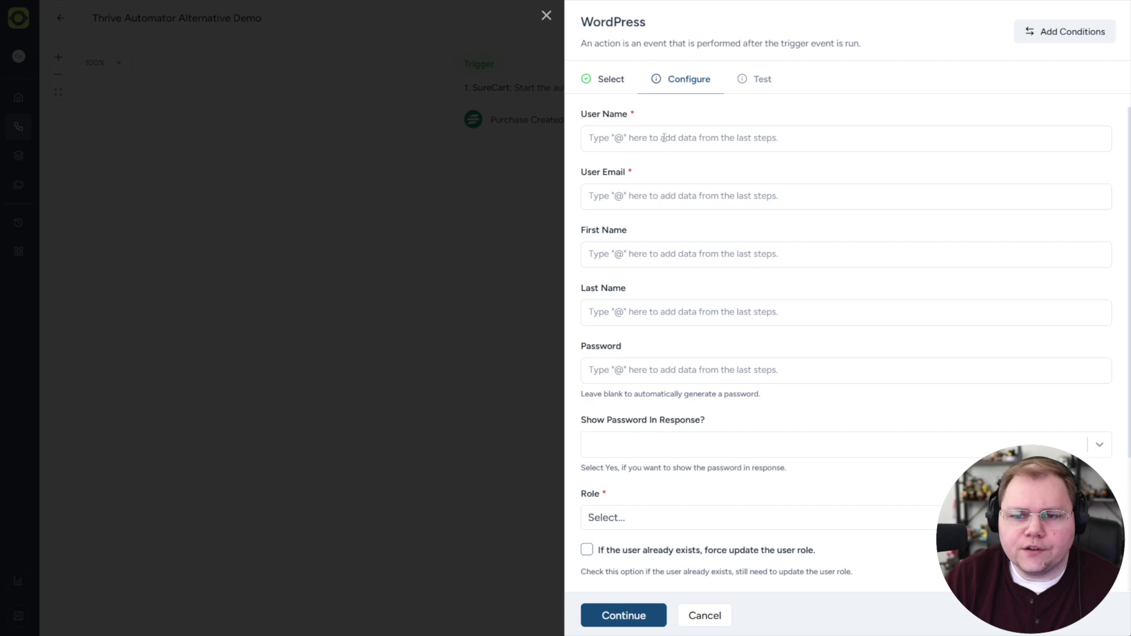
Map the checkout email into both the user name and user email fields
{"action": "left_click", "coordinate": [631, 140]}
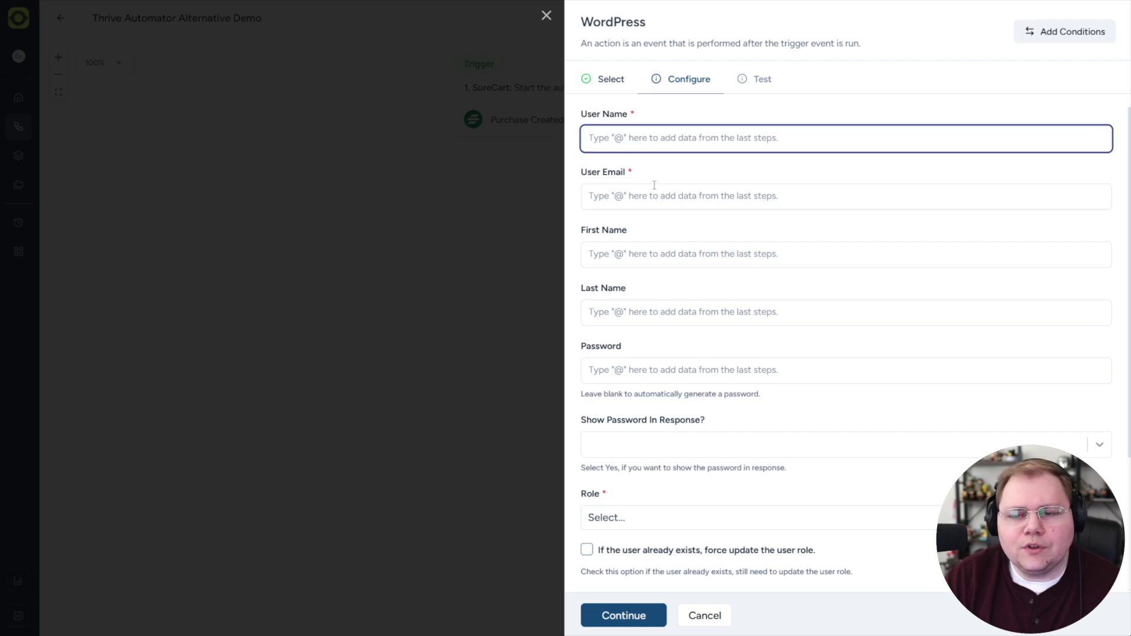
{"action": "type", "text": "@"}
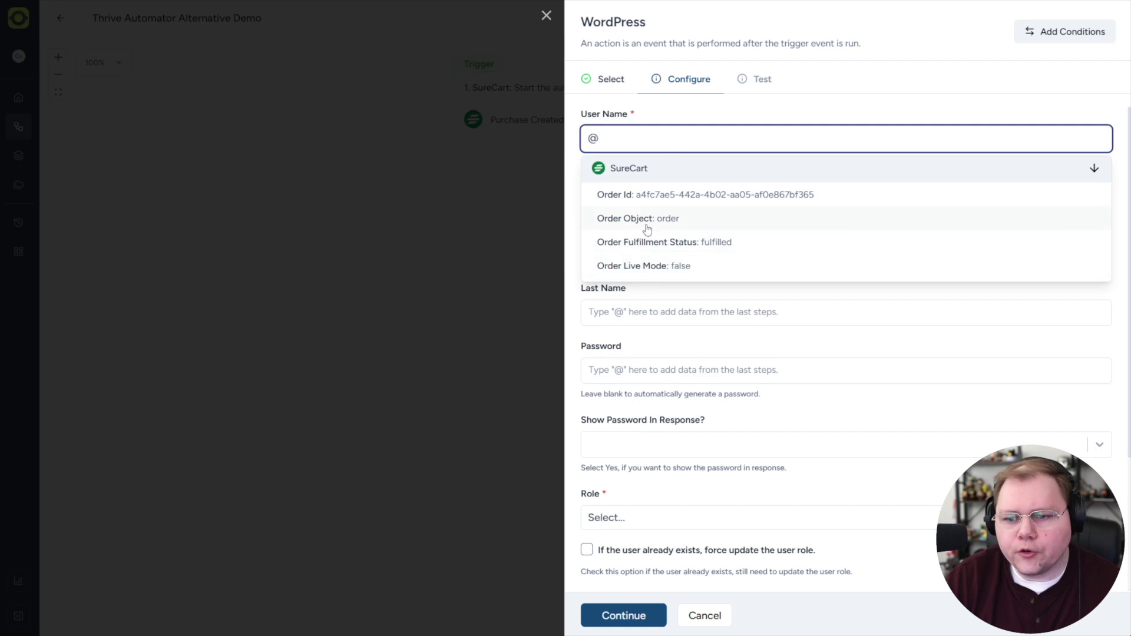
{"action": "left_click", "coordinate": [650, 173]}
{"action": "left_click", "coordinate": [631, 137]}
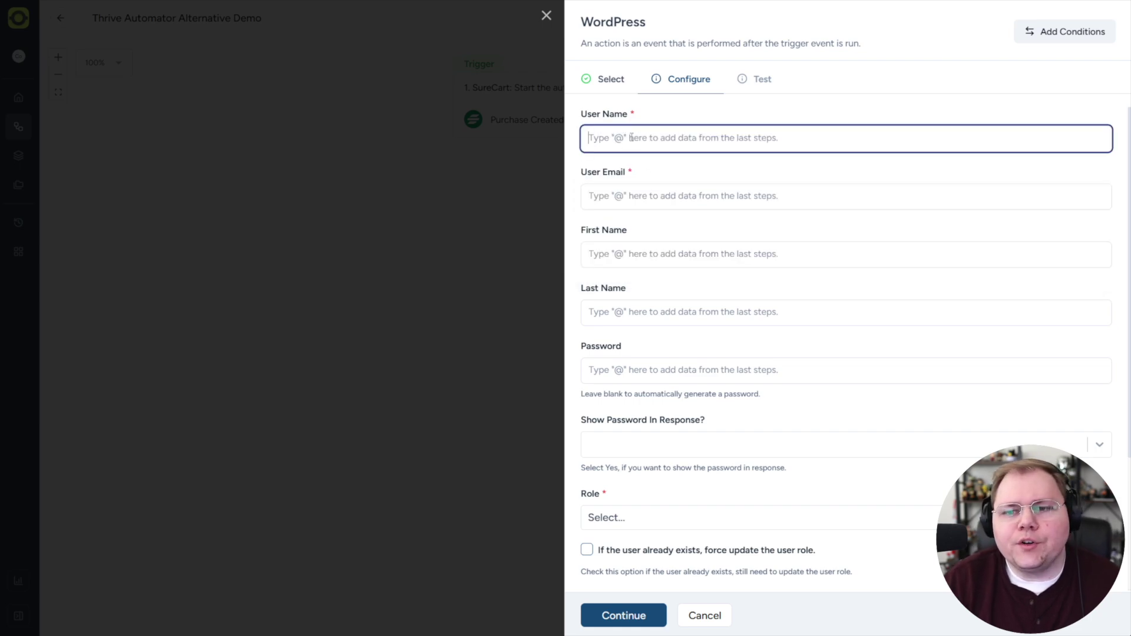
{"action": "type", "text": "@"}
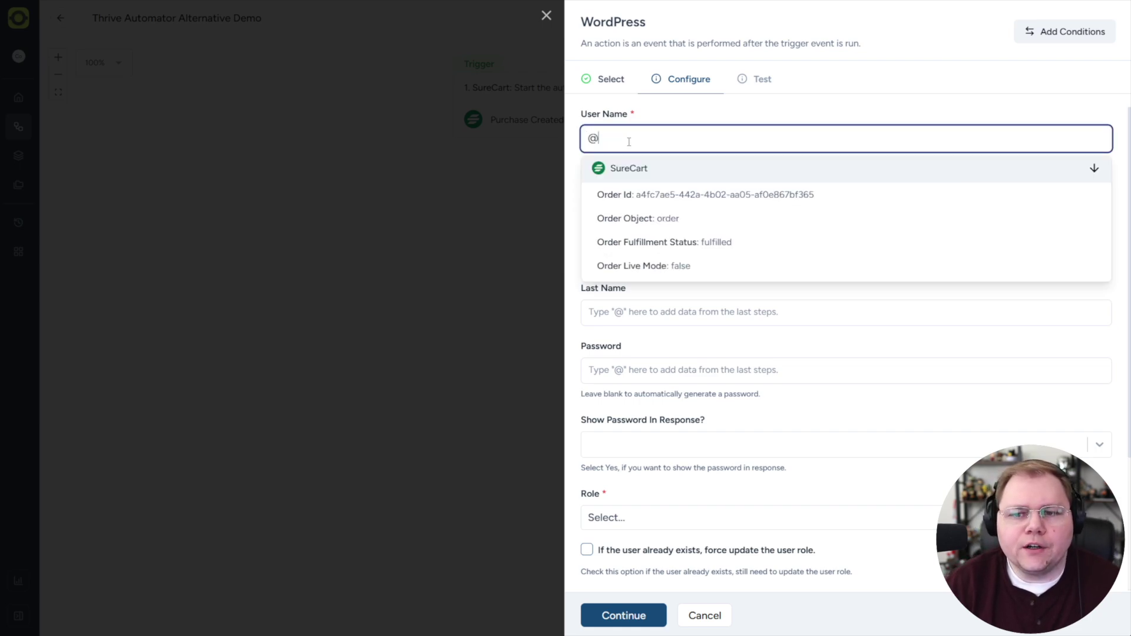
{"action": "type", "text": "email"}
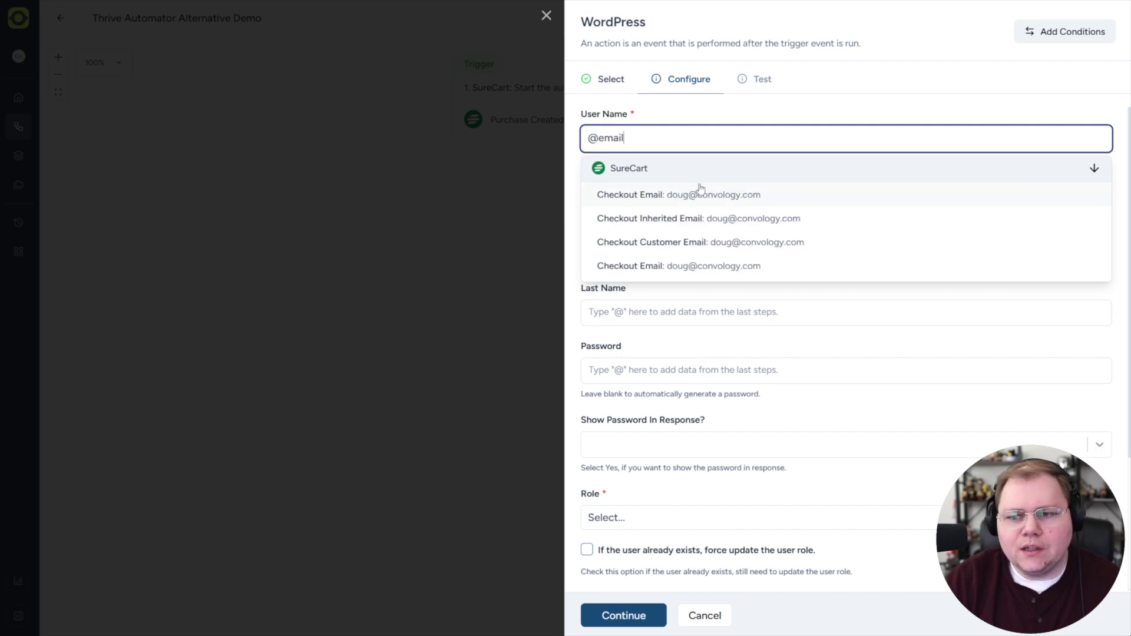
{"action": "left_click", "coordinate": [707, 193]}
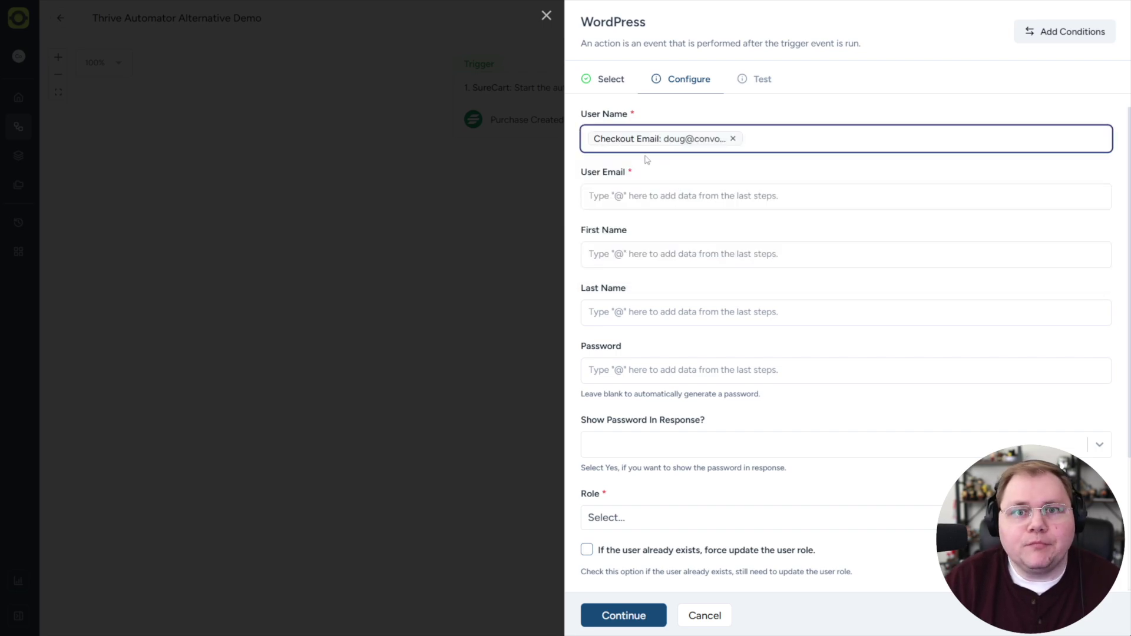
{"action": "left_click", "coordinate": [650, 200]}
{"action": "type", "text": "@email"}
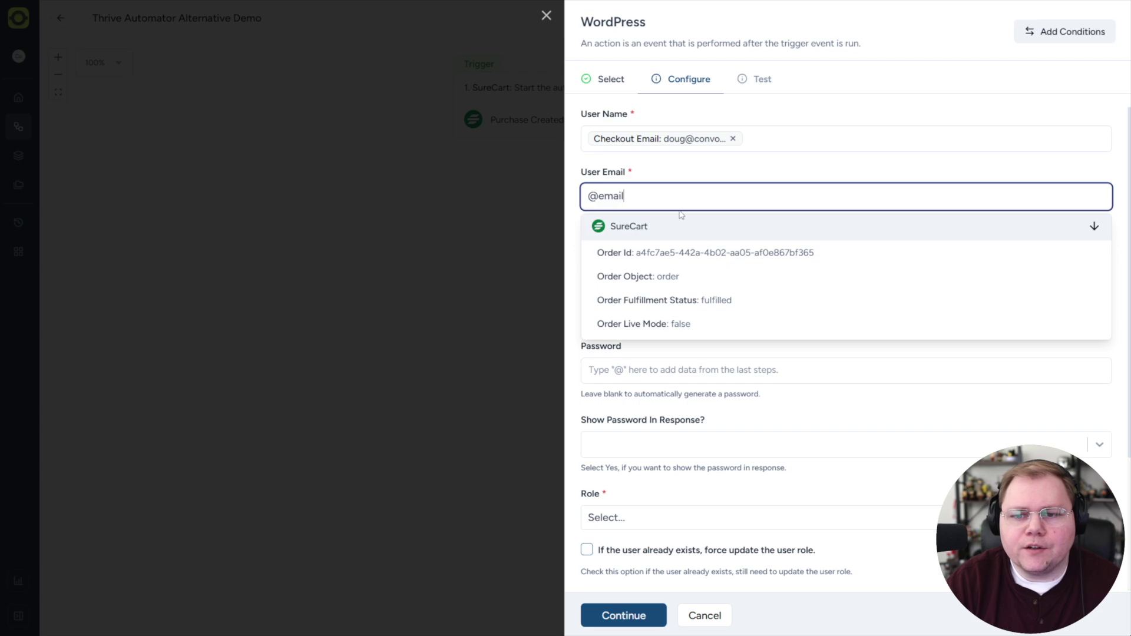
{"action": "left_click", "coordinate": [701, 256]}
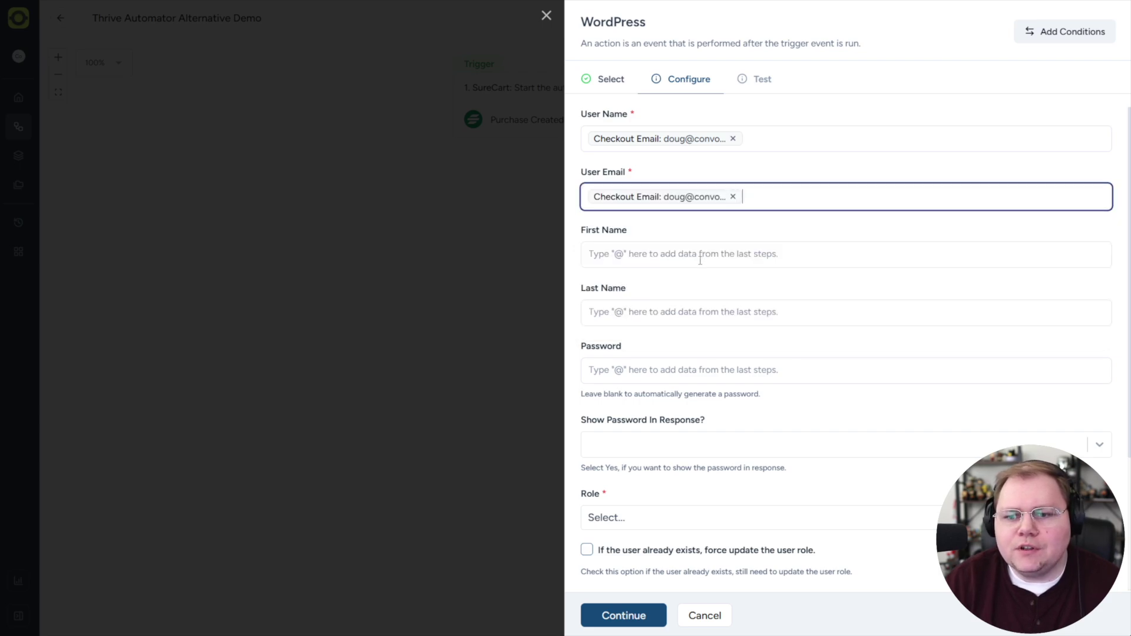
Leave the role as Administrator and keep 'Add additional role' enabled
{"action": "scroll", "coordinate": [687, 374], "scroll_direction": "down", "scroll_amount": 3}
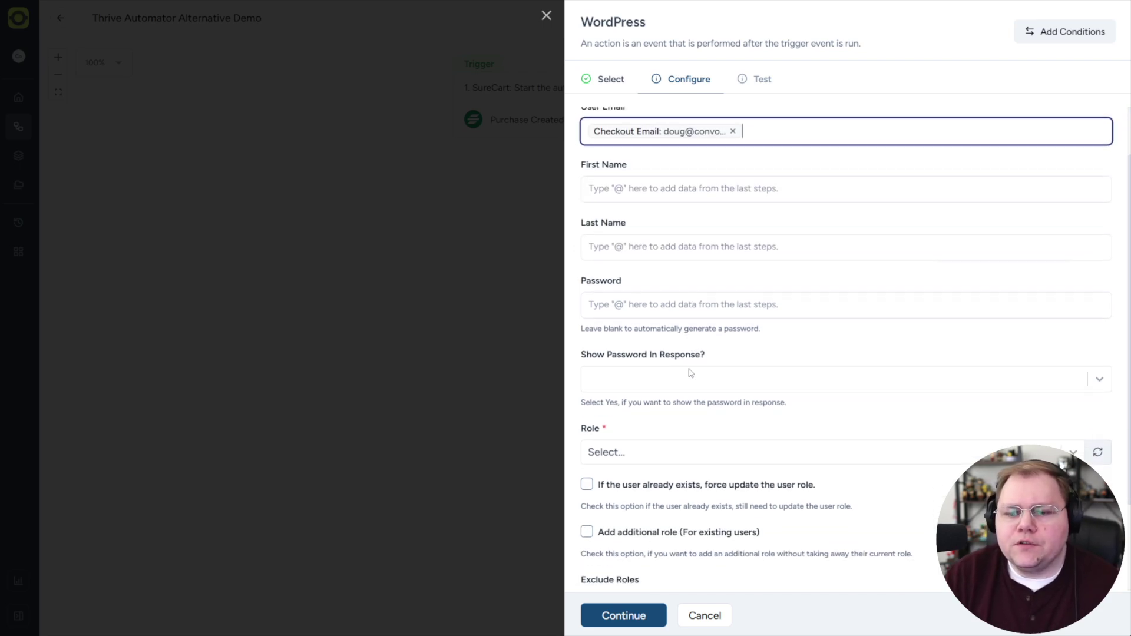
{"action": "left_click", "coordinate": [648, 334]}
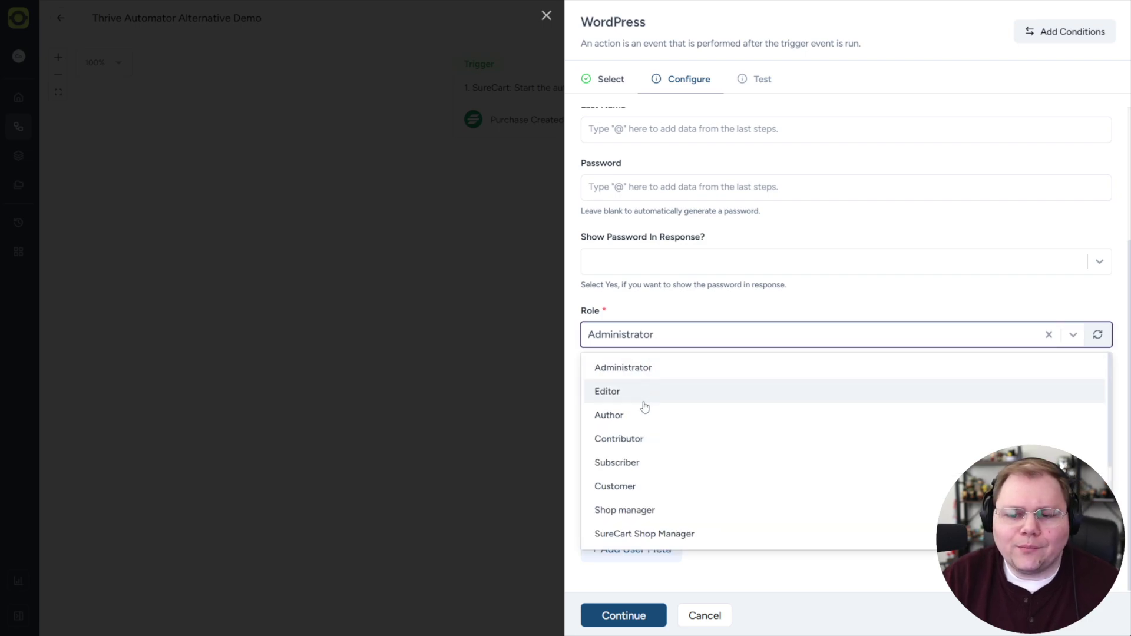
{"action": "scroll", "coordinate": [648, 534], "scroll_direction": "down", "scroll_amount": 3}
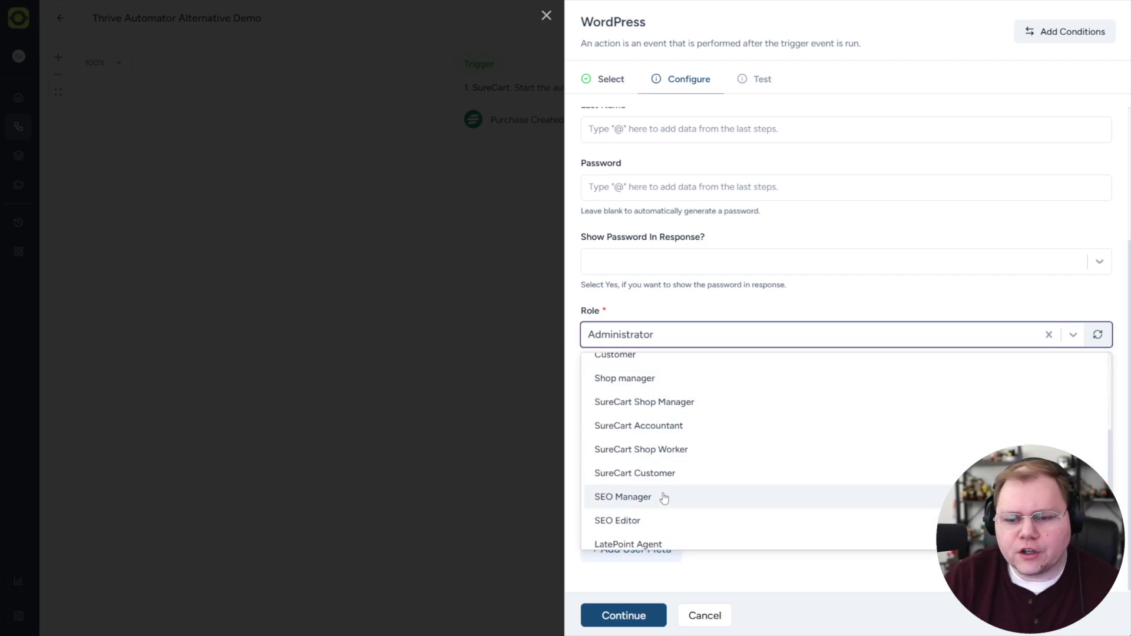
{"action": "scroll", "coordinate": [662, 489], "scroll_direction": "down", "scroll_amount": 1}
{"action": "scroll", "coordinate": [659, 424], "scroll_direction": "up", "scroll_amount": 4}
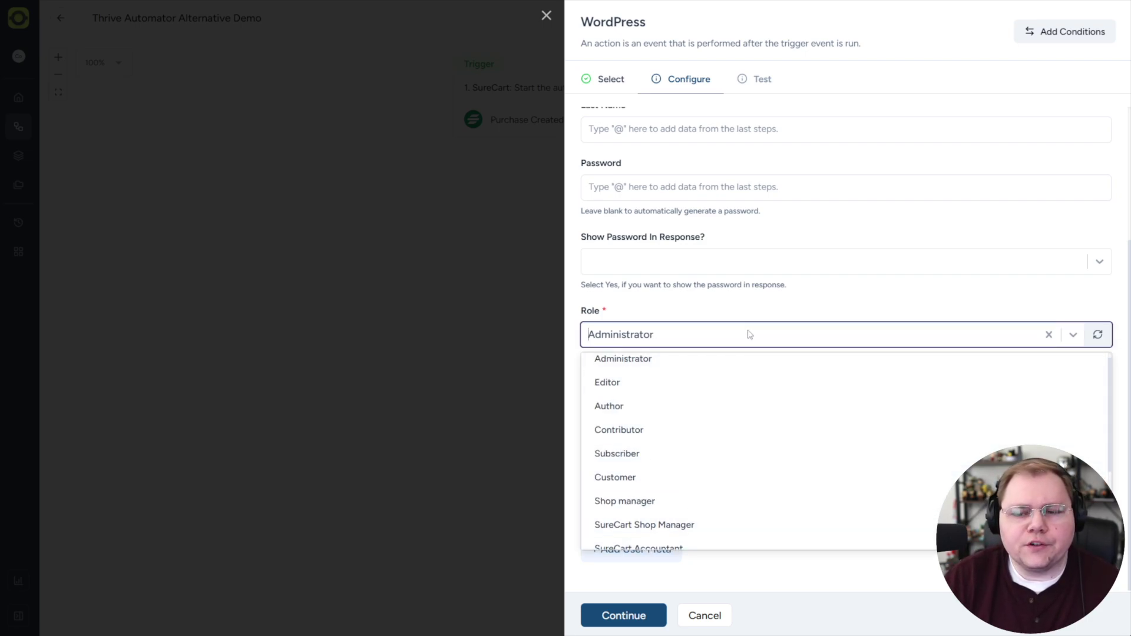
{"action": "left_click", "coordinate": [791, 305]}
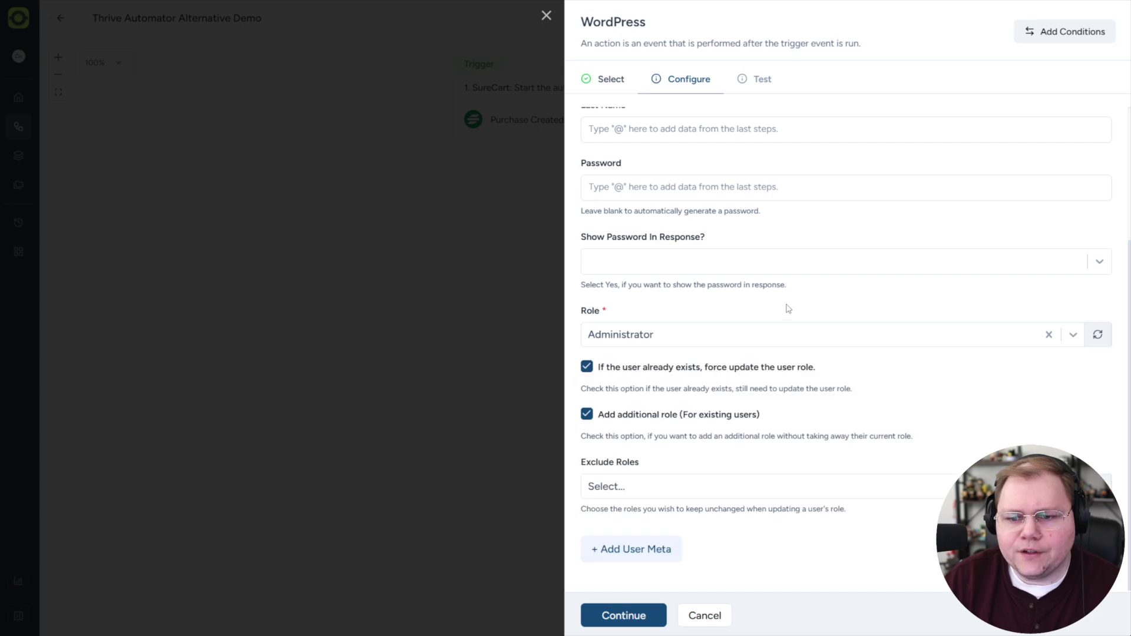
{"action": "left_click", "coordinate": [588, 415]}
{"action": "left_click", "coordinate": [587, 415]}
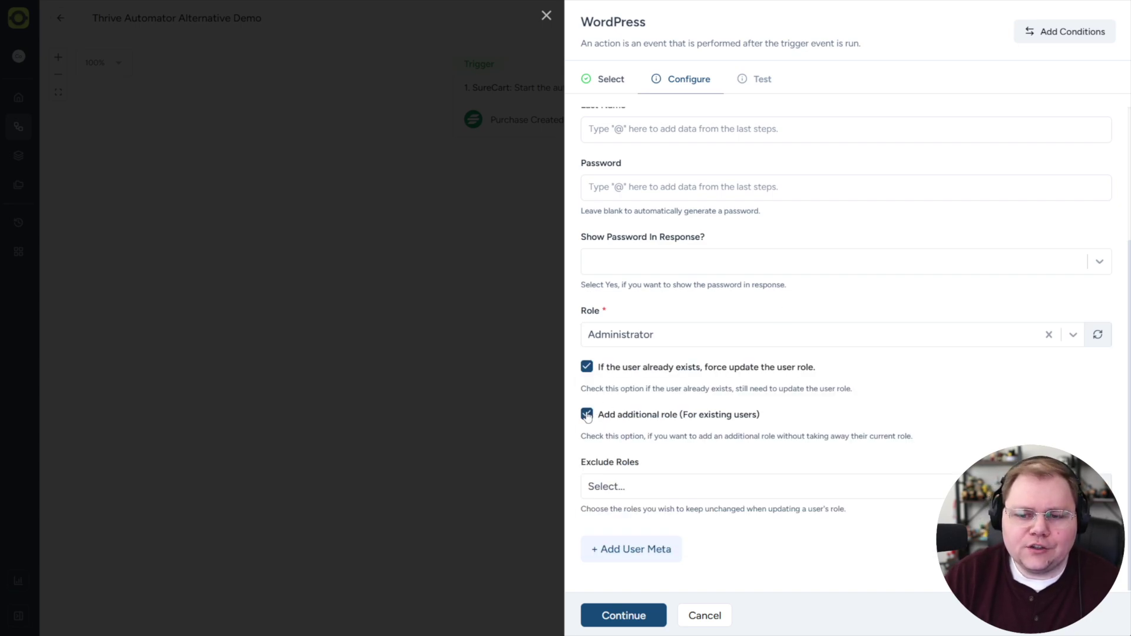
{"action": "left_click_drag", "start_coordinate": [585, 440], "coordinate": [921, 437]}
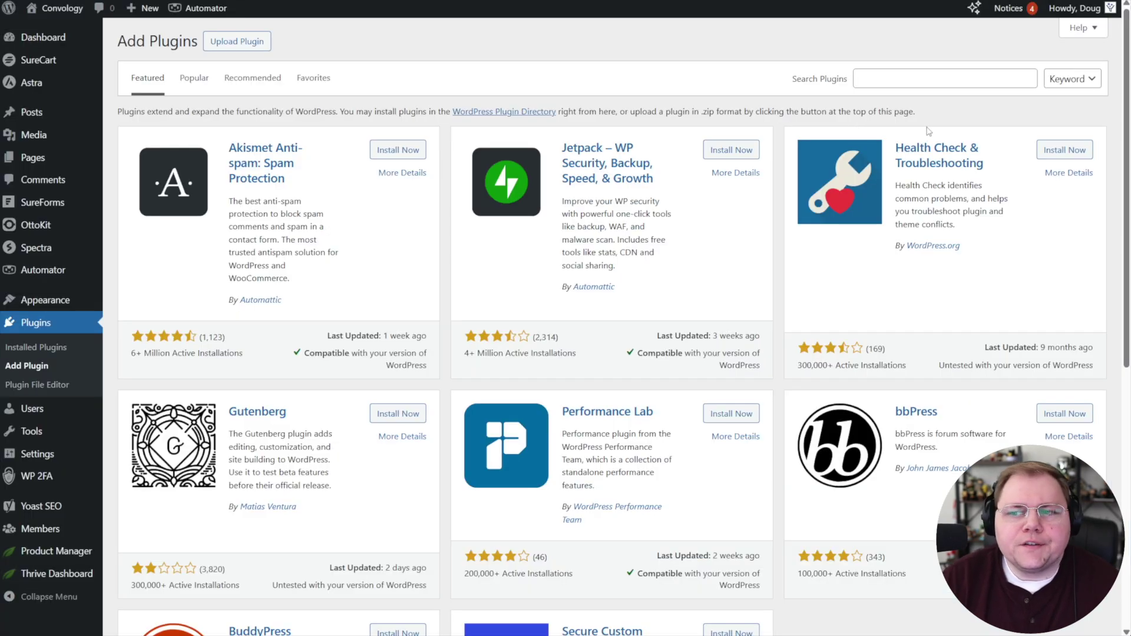
Search the plugin directory for 'user ro', then open the Members roles list
{"action": "left_click", "coordinate": [906, 80]}
{"action": "type", "text": "user role"}
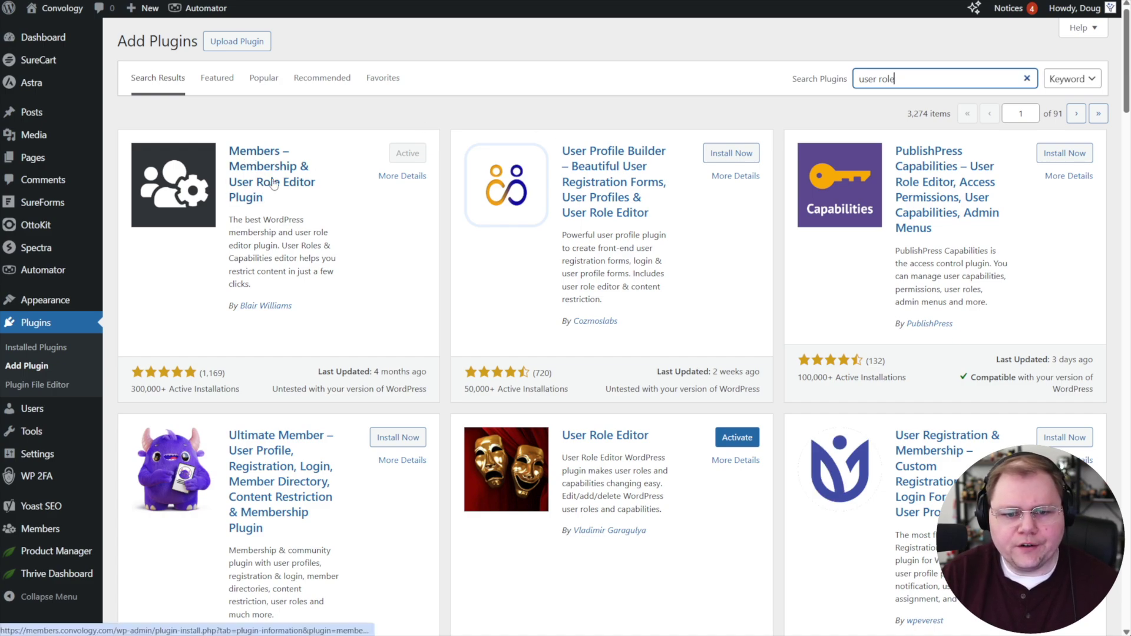
{"action": "scroll", "coordinate": [565, 318], "scroll_direction": "down", "scroll_amount": 2}
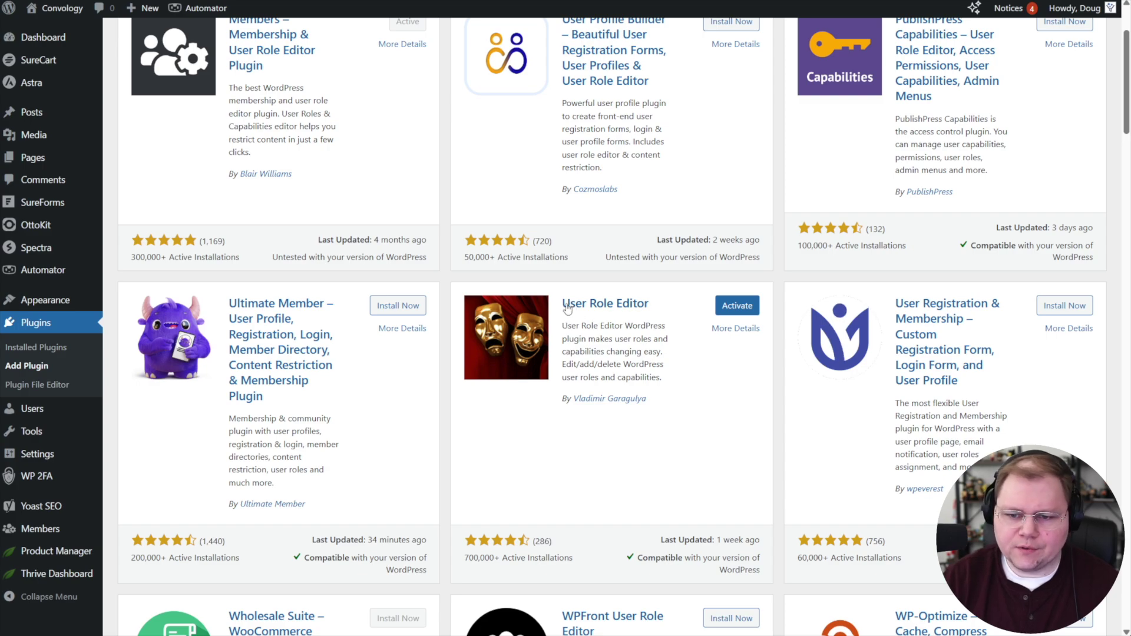
{"action": "scroll", "coordinate": [423, 225], "scroll_direction": "up", "scroll_amount": 2}
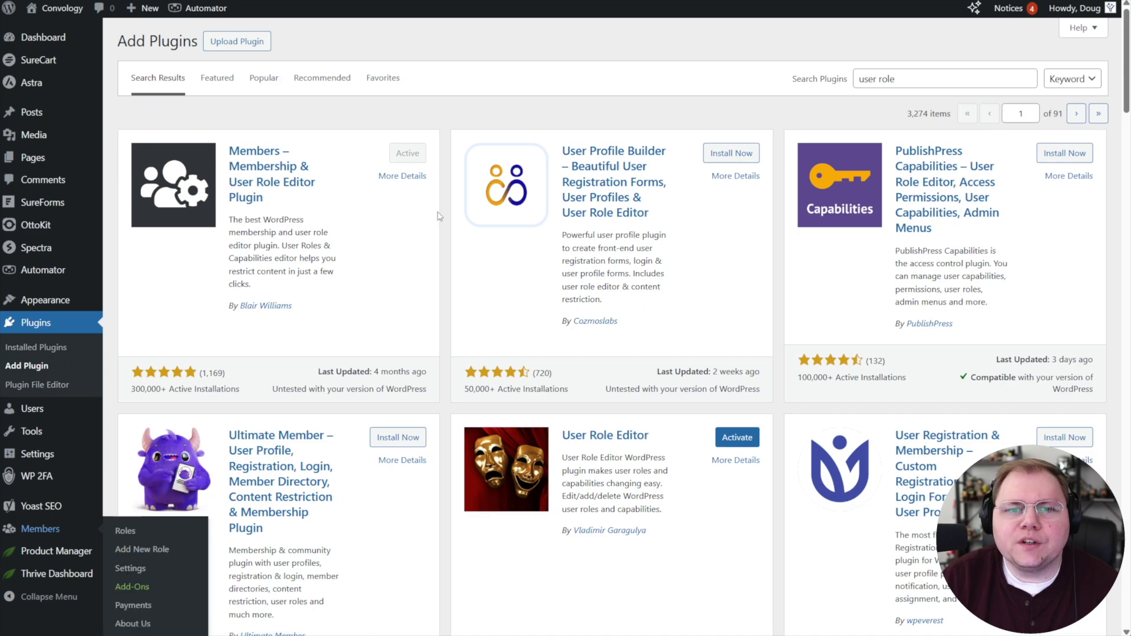
{"action": "left_click", "coordinate": [40, 529]}
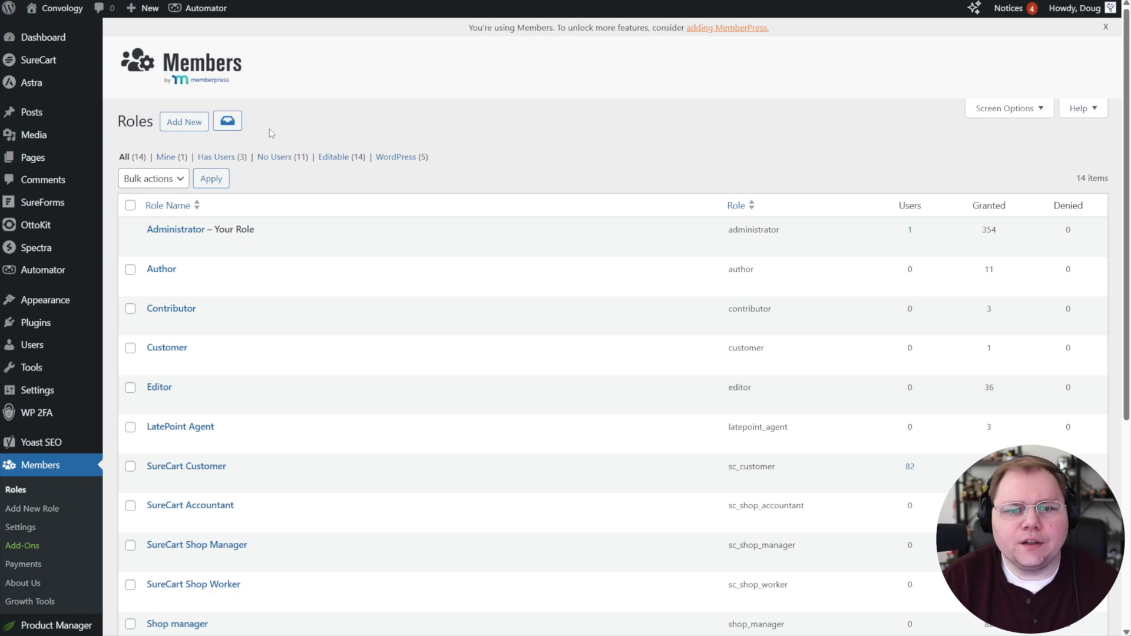
Add a new Members role named PRODUCT A
{"action": "left_click", "coordinate": [183, 122]}
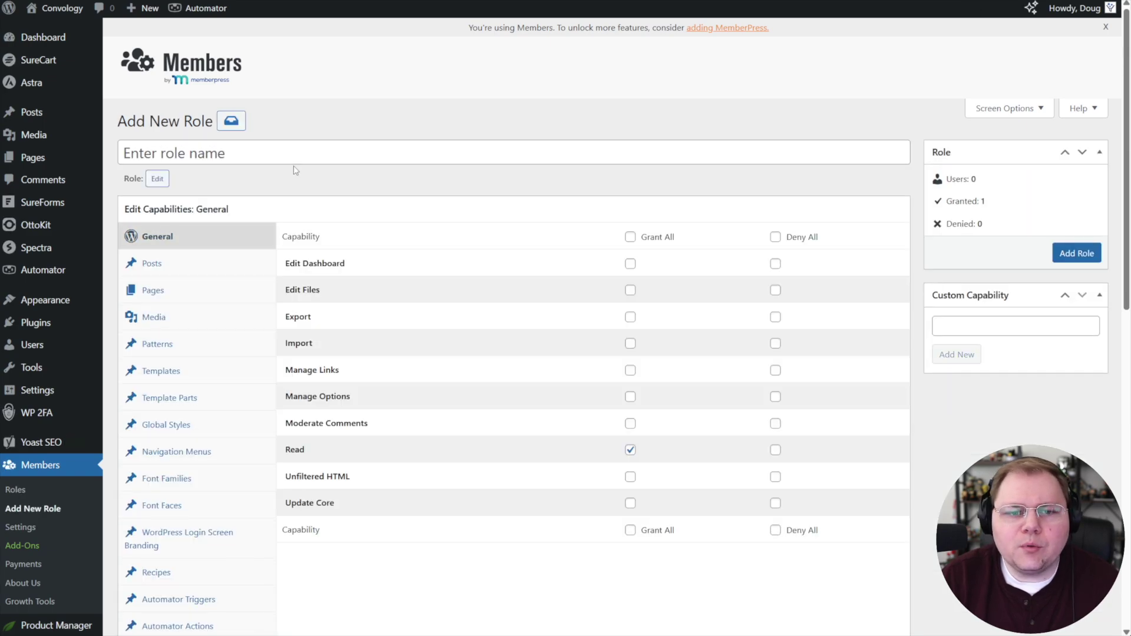
{"action": "left_click", "coordinate": [260, 154]}
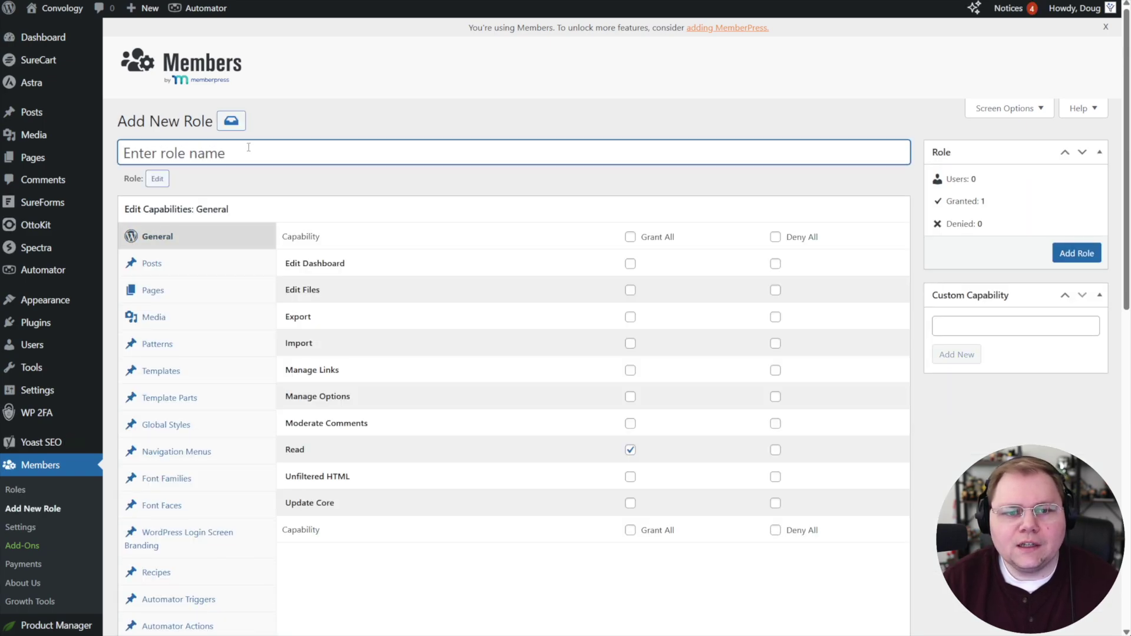
{"action": "type", "text": "PRODUCT A"}
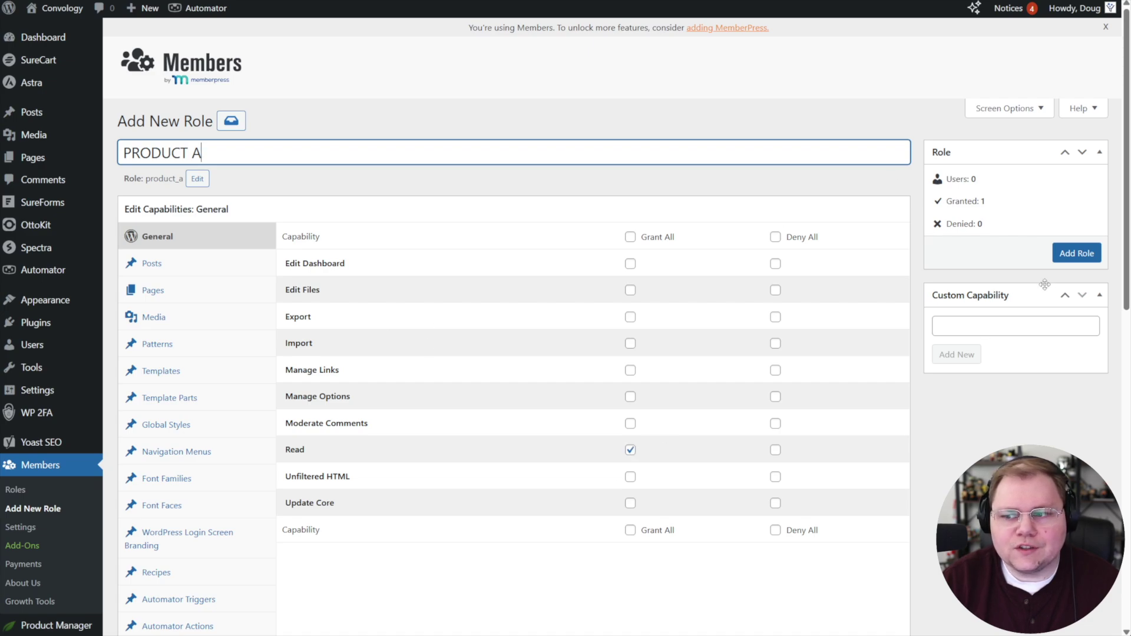
{"action": "left_click", "coordinate": [1077, 253]}
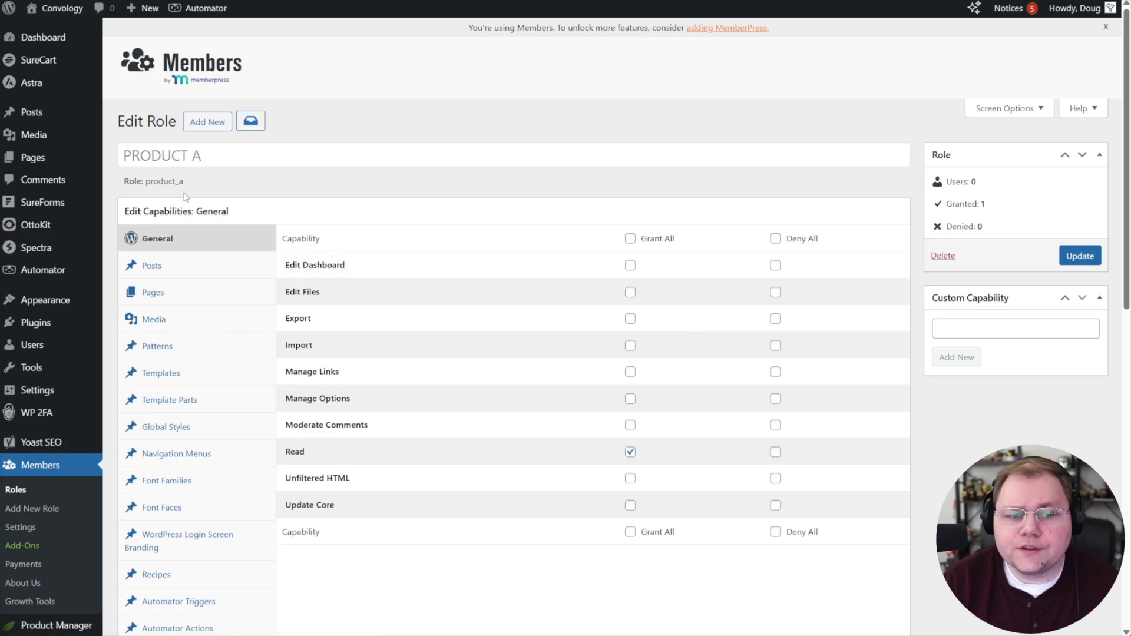
{"action": "scroll", "coordinate": [58, 589], "scroll_direction": "down", "scroll_amount": 3}
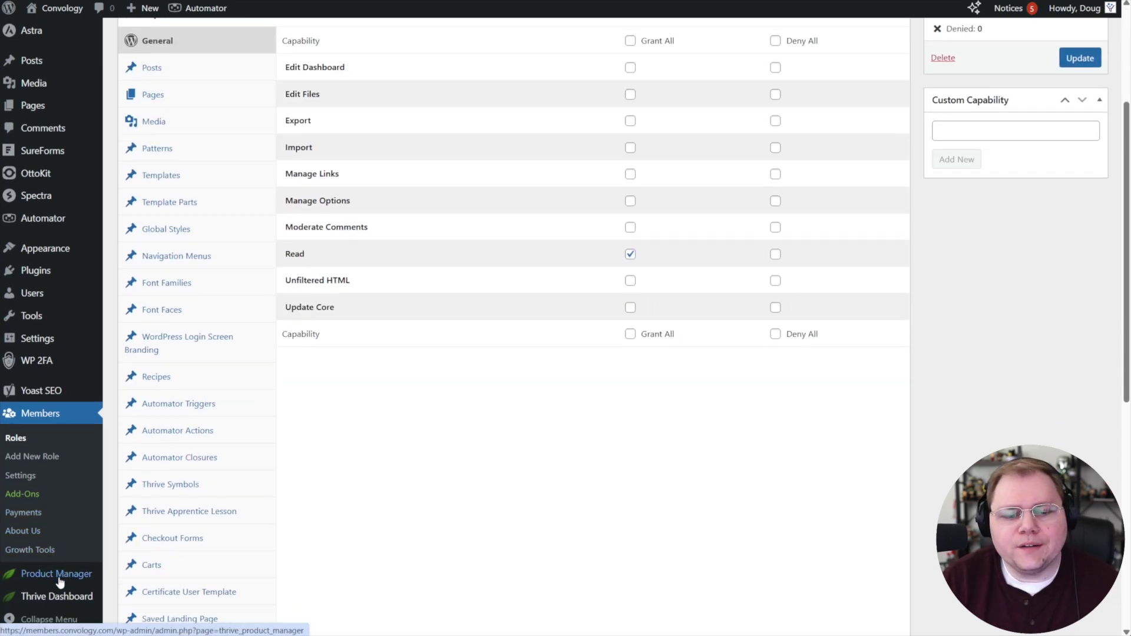
Require the PRODUCT A WordPress role for access to ThriveCart Bonus (bundle)
{"action": "mouse_move", "coordinate": [52, 597]}
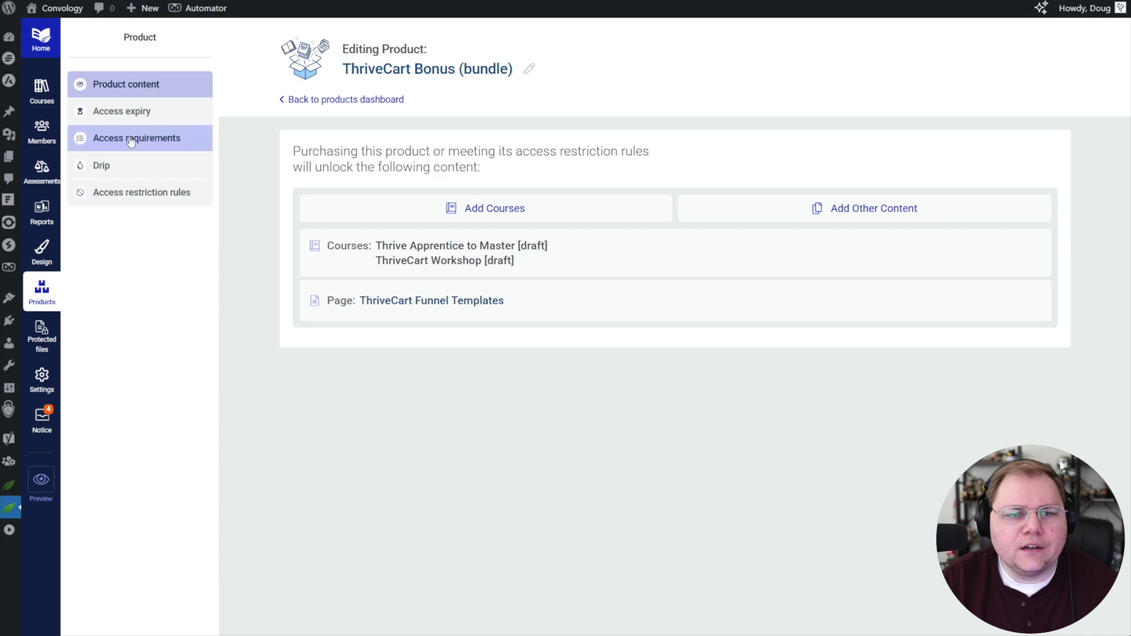
{"action": "left_click", "coordinate": [136, 145]}
{"action": "left_click", "coordinate": [1035, 242]}
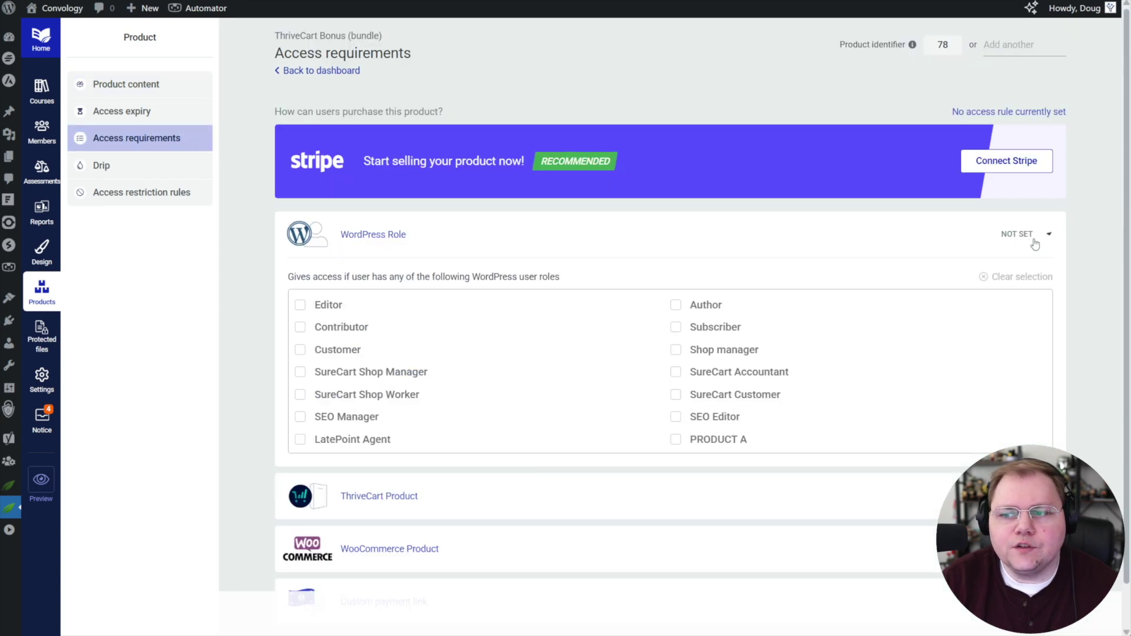
{"action": "scroll", "coordinate": [397, 316], "scroll_direction": "down", "scroll_amount": 1}
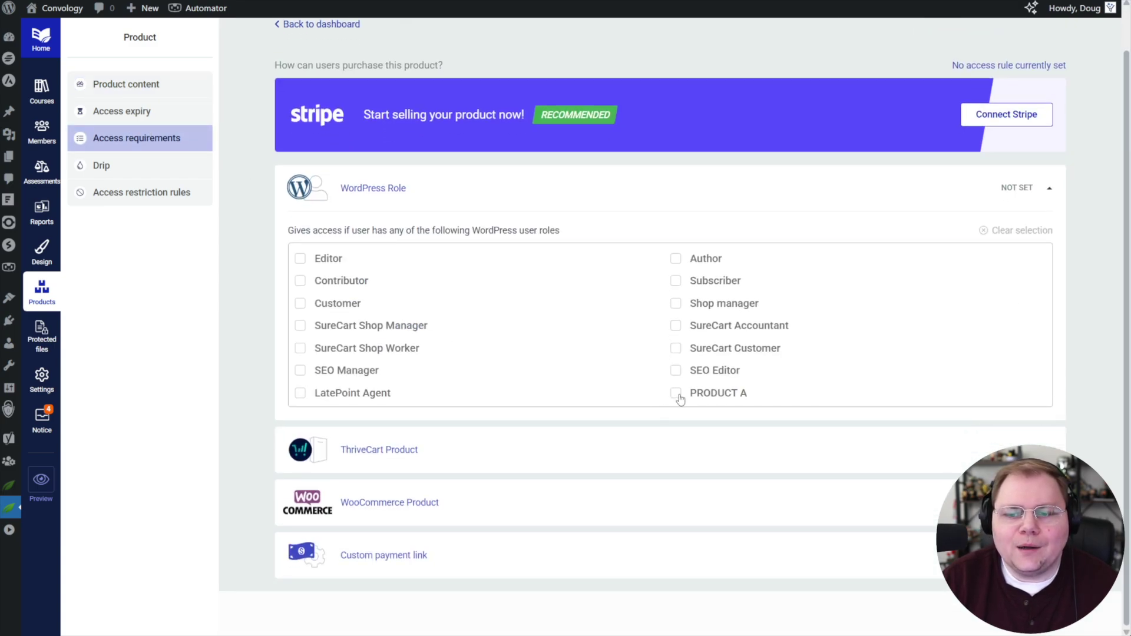
{"action": "left_click", "coordinate": [675, 393]}
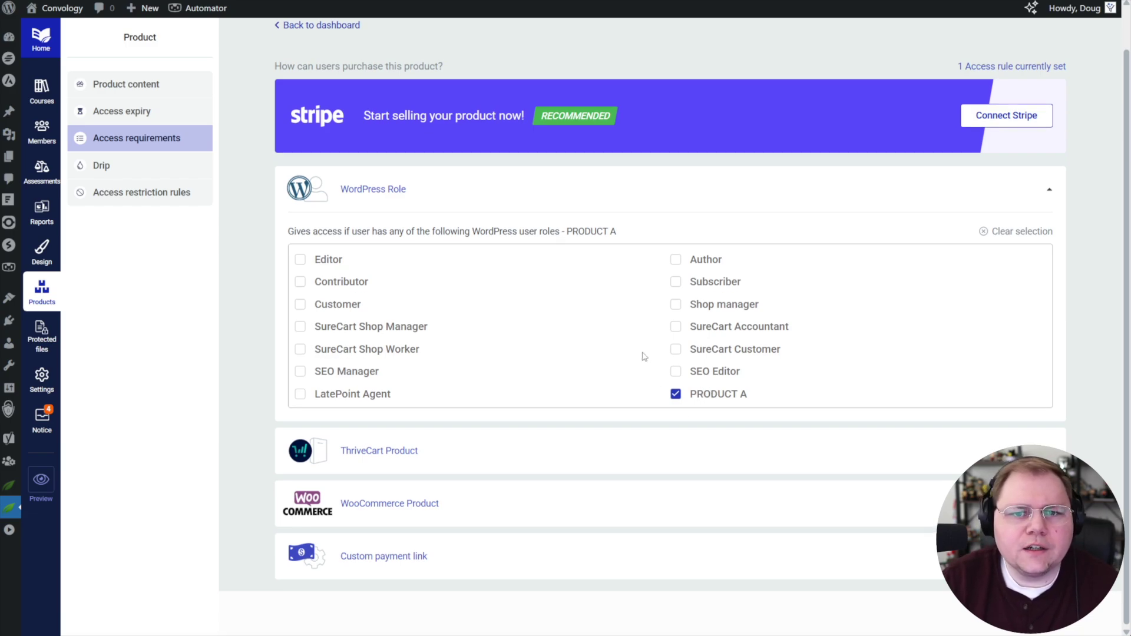
{"action": "scroll", "coordinate": [352, 112], "scroll_direction": "up", "scroll_amount": 1}
{"action": "left_click_drag", "start_coordinate": [272, 36], "coordinate": [408, 27]}
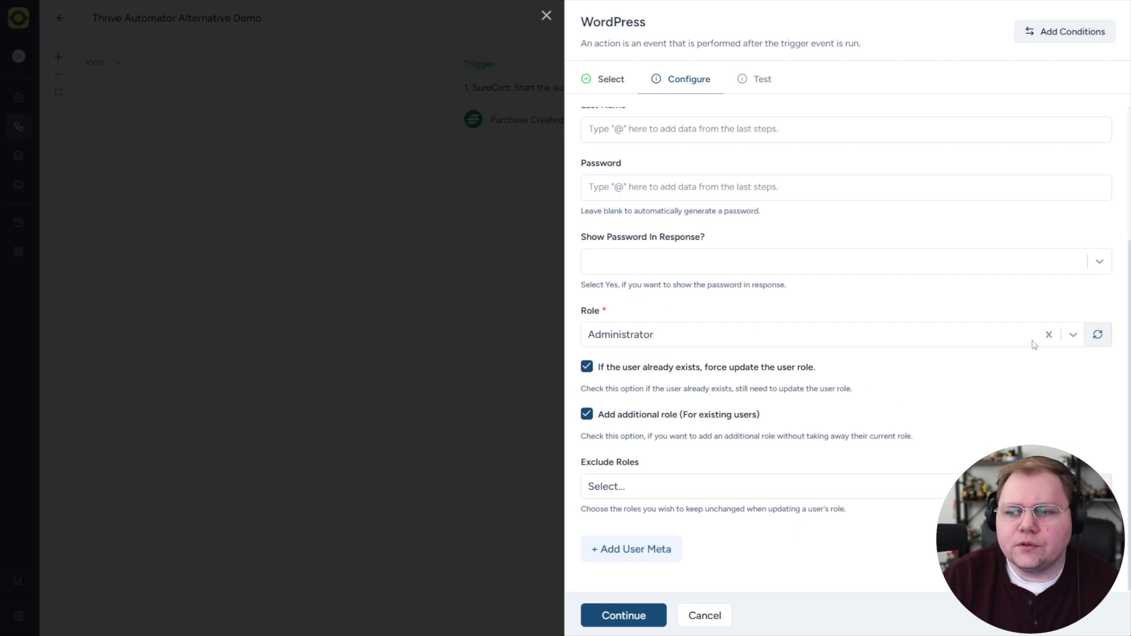
Assign the PRODUCT A role in the user action, run its test, and save it
{"action": "left_click", "coordinate": [1071, 336]}
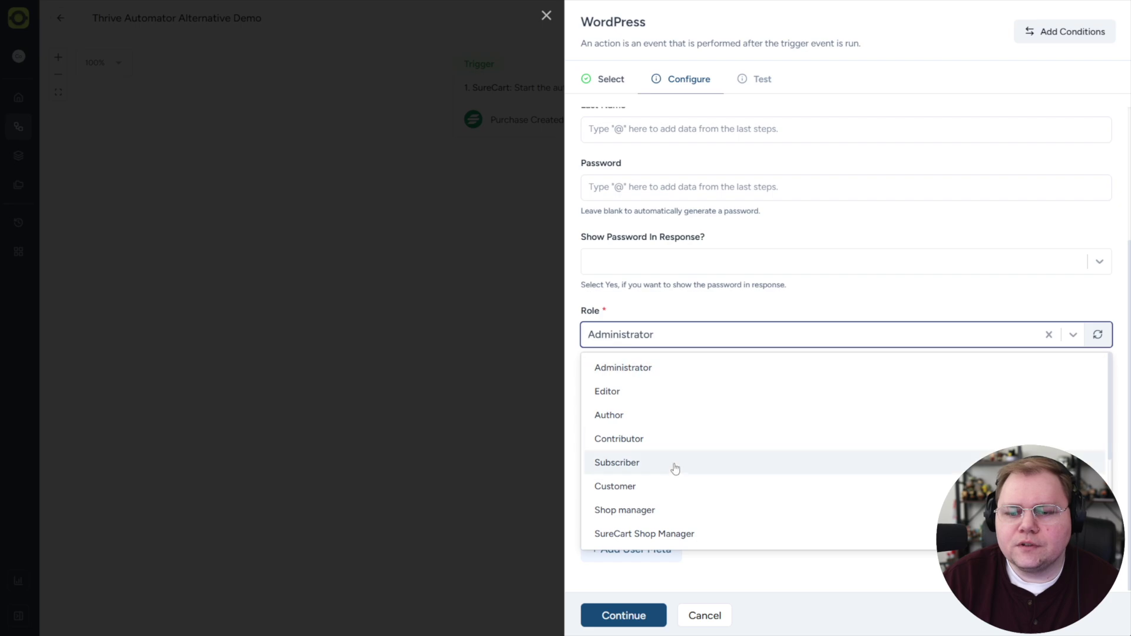
{"action": "scroll", "coordinate": [674, 467], "scroll_direction": "down", "scroll_amount": 5}
{"action": "left_click", "coordinate": [644, 499]}
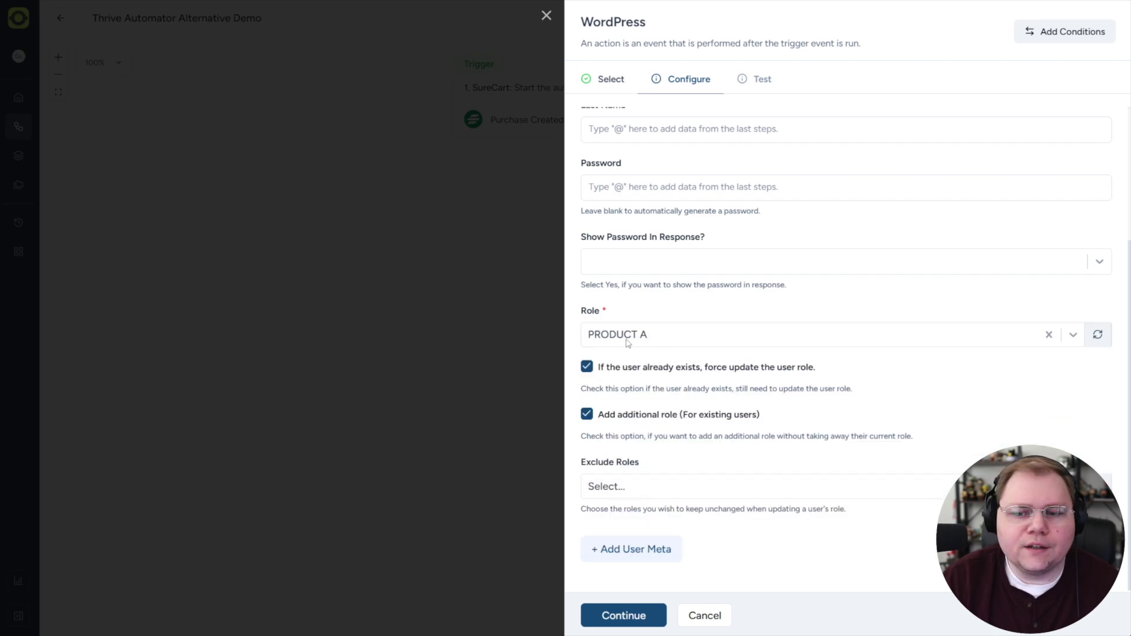
{"action": "scroll", "coordinate": [651, 172], "scroll_direction": "up", "scroll_amount": 3}
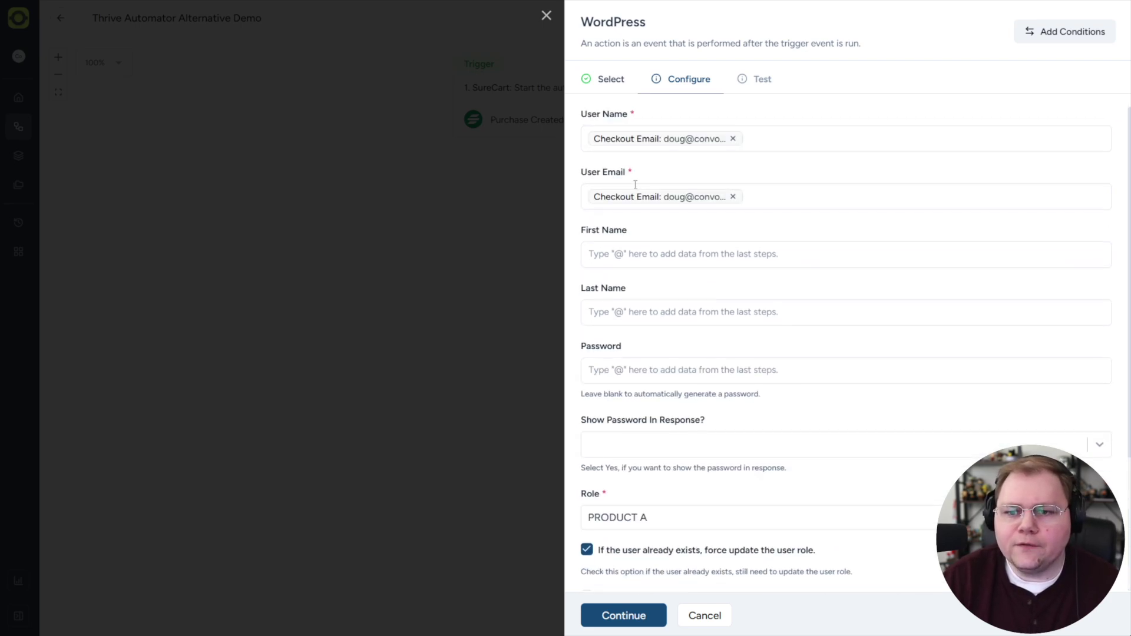
{"action": "scroll", "coordinate": [660, 295], "scroll_direction": "down", "scroll_amount": 5}
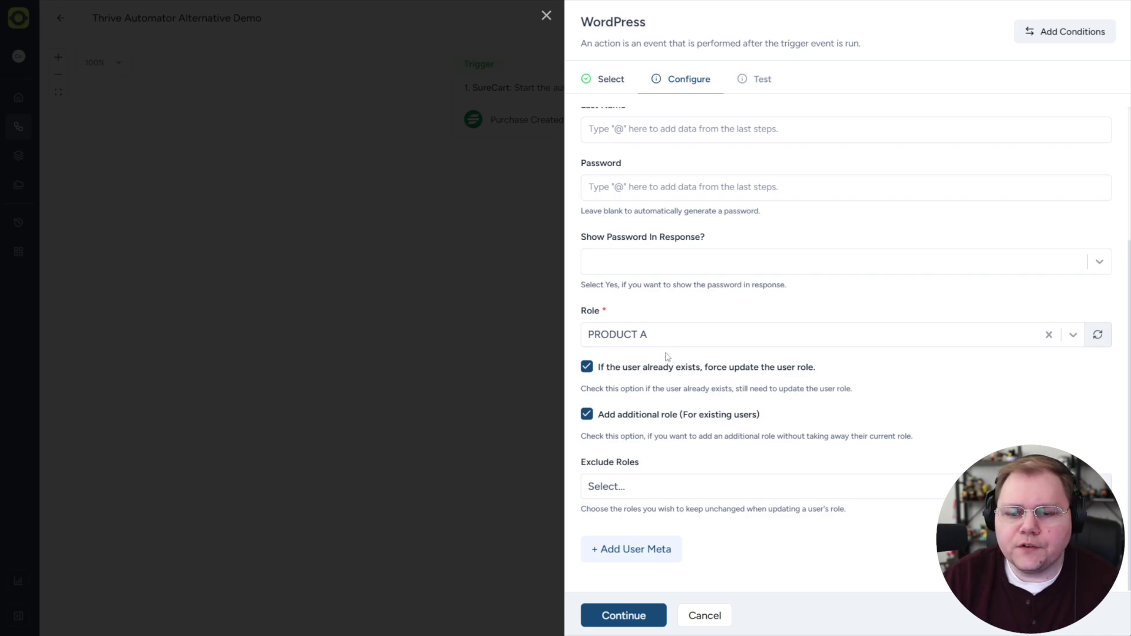
{"action": "left_click", "coordinate": [624, 616]}
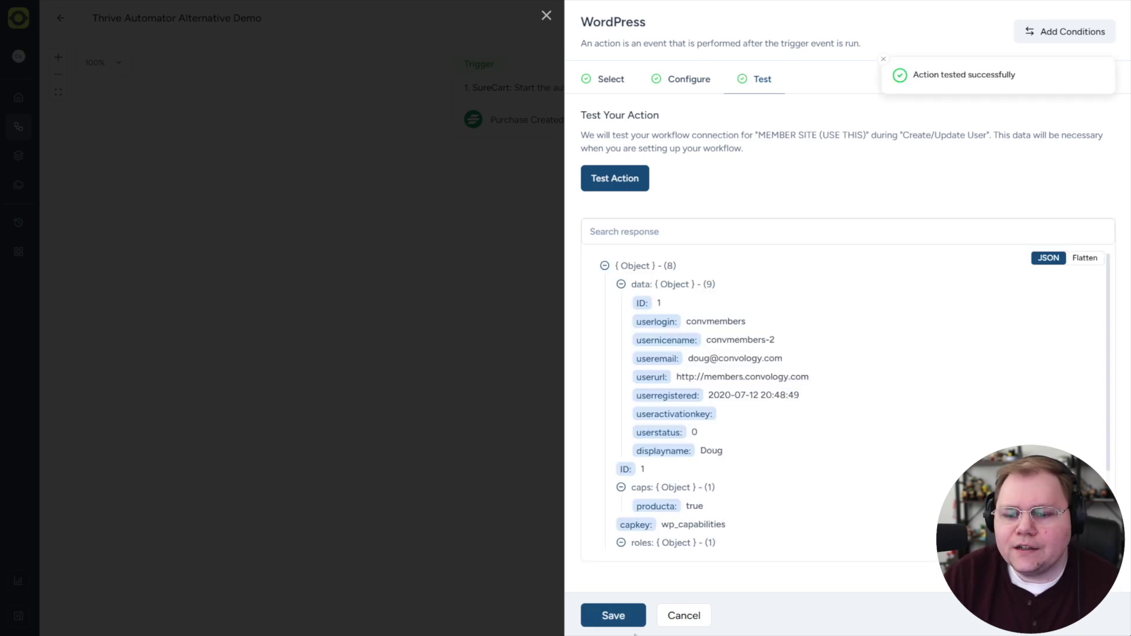
{"action": "left_click", "coordinate": [610, 618]}
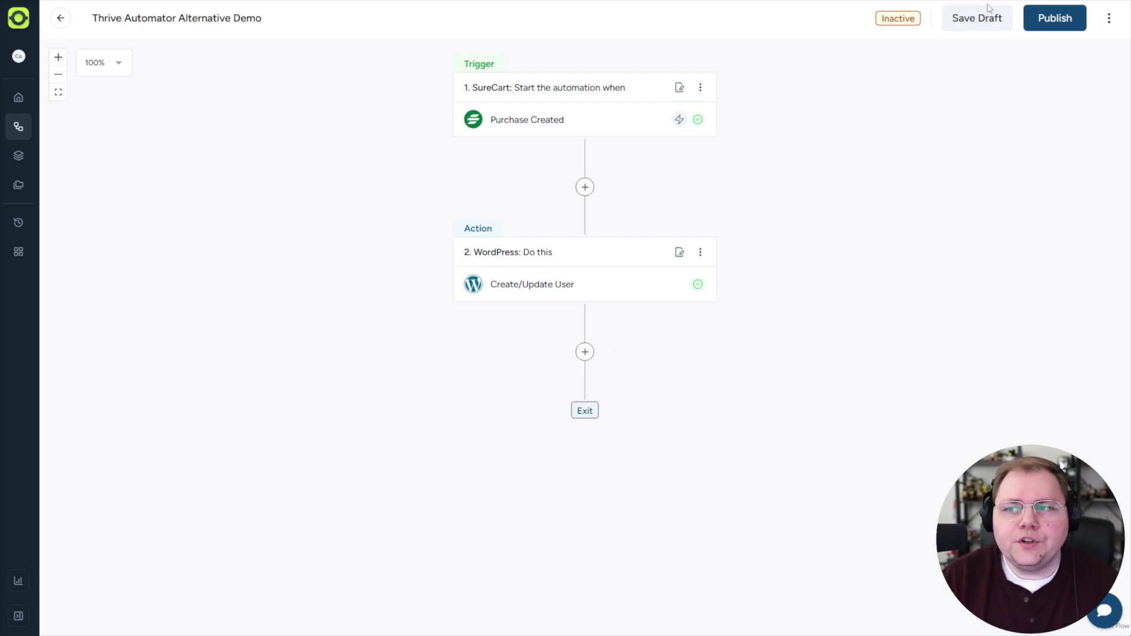
Save the workflow as a draft and reopen the SureCart trigger's settings
{"action": "left_click", "coordinate": [1072, 30]}
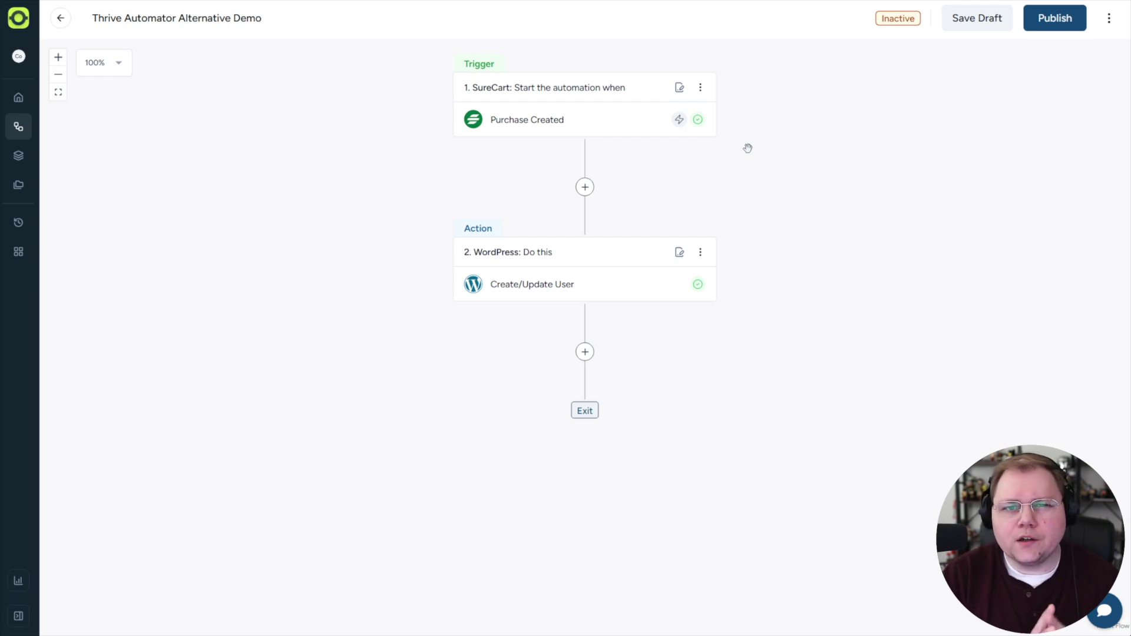
{"action": "left_click", "coordinate": [587, 126]}
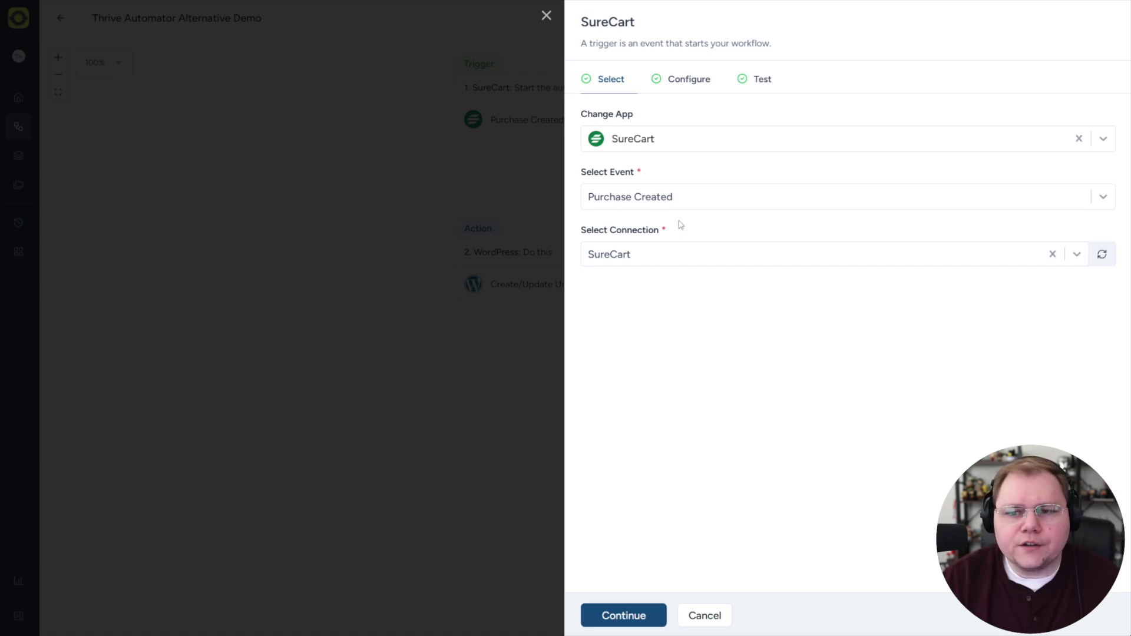
Switch the SureCart trigger event to Subscription Canceled by searching 'cancel'
{"action": "left_click", "coordinate": [640, 194]}
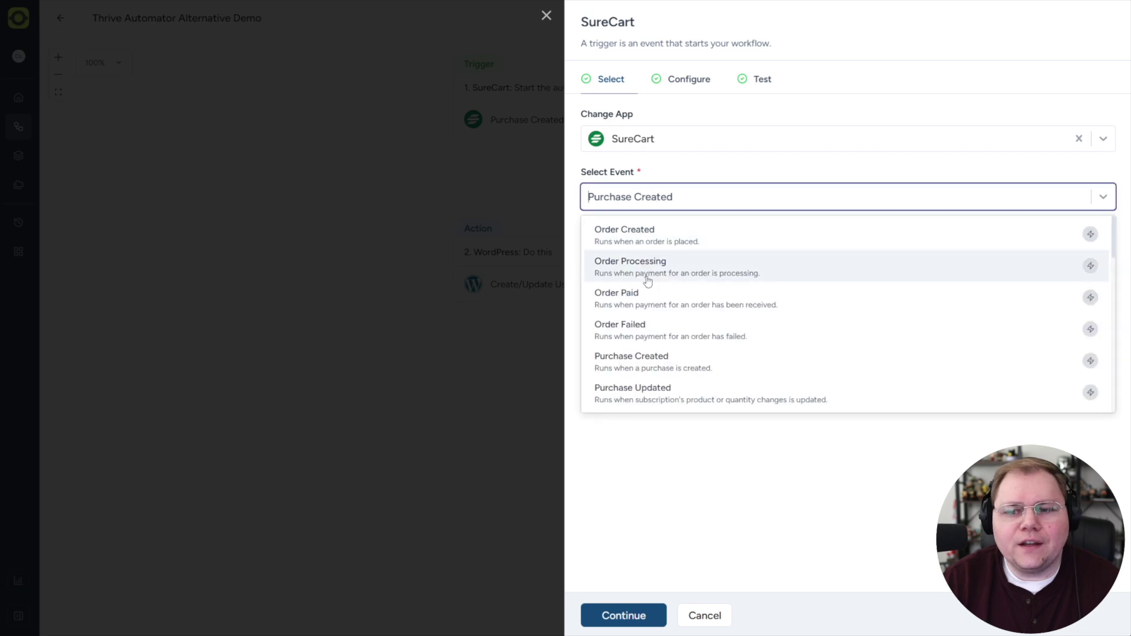
{"action": "type", "text": "cancel"}
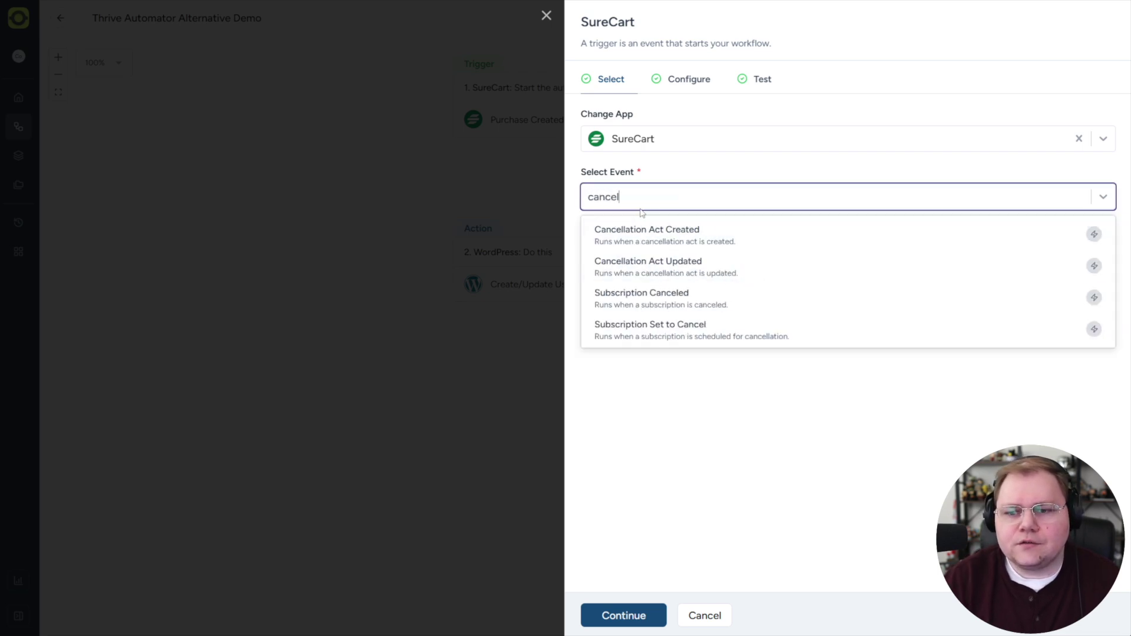
{"action": "left_click", "coordinate": [650, 301]}
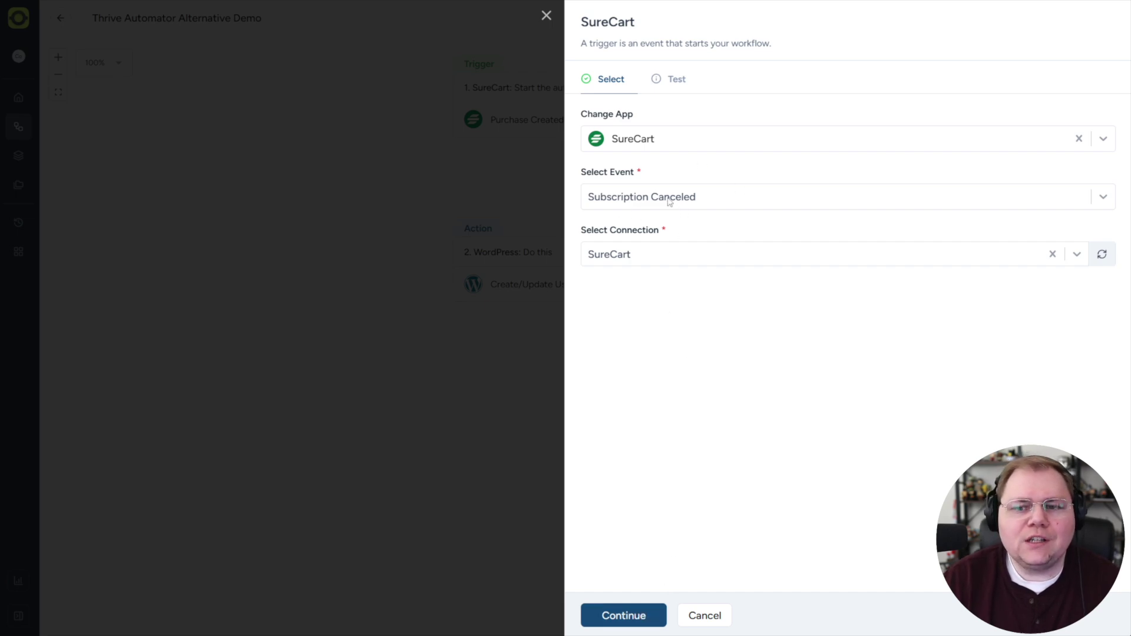
Discard the trigger changes and change the WordPress action event to Remove Role from User
{"action": "left_click", "coordinate": [703, 615]}
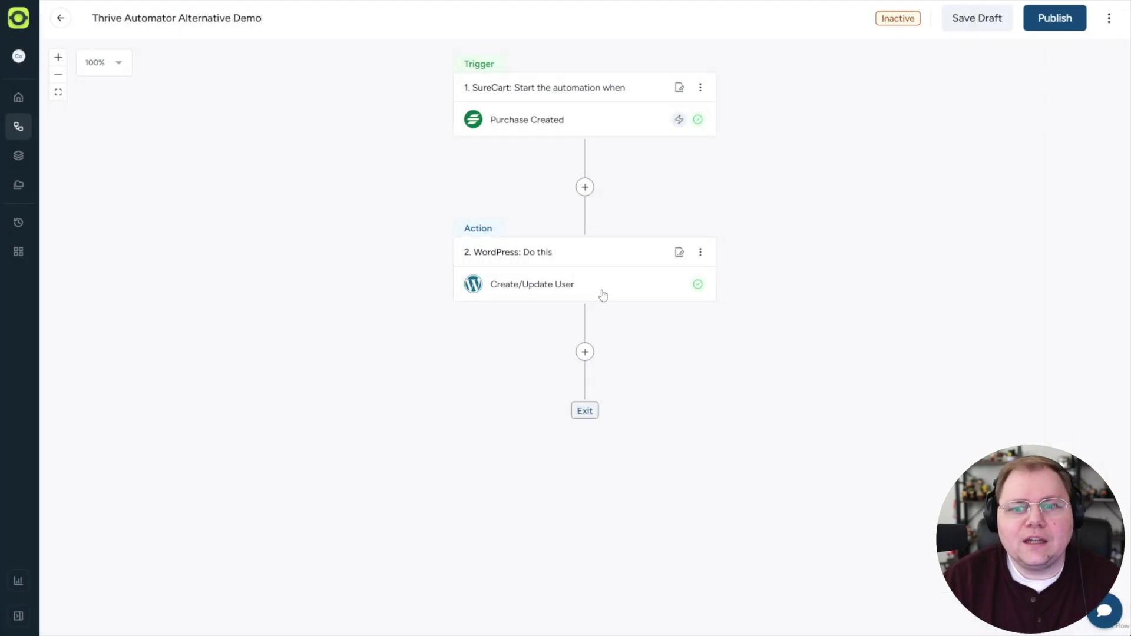
{"action": "left_click", "coordinate": [555, 287]}
{"action": "left_click", "coordinate": [634, 198]}
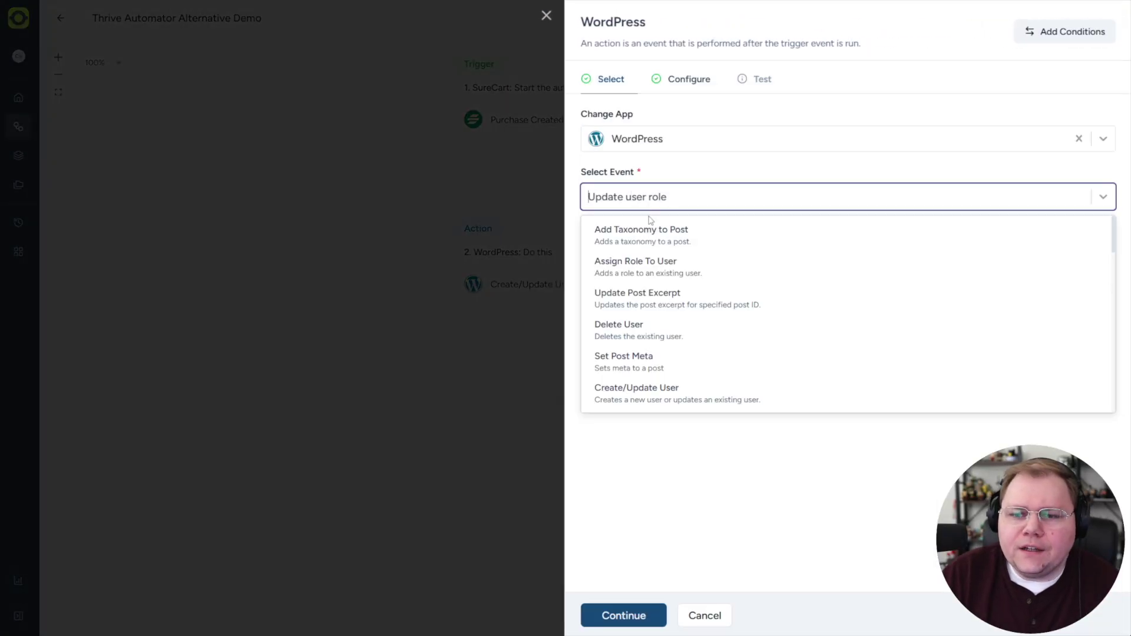
{"action": "scroll", "coordinate": [688, 283], "scroll_direction": "down", "scroll_amount": 2}
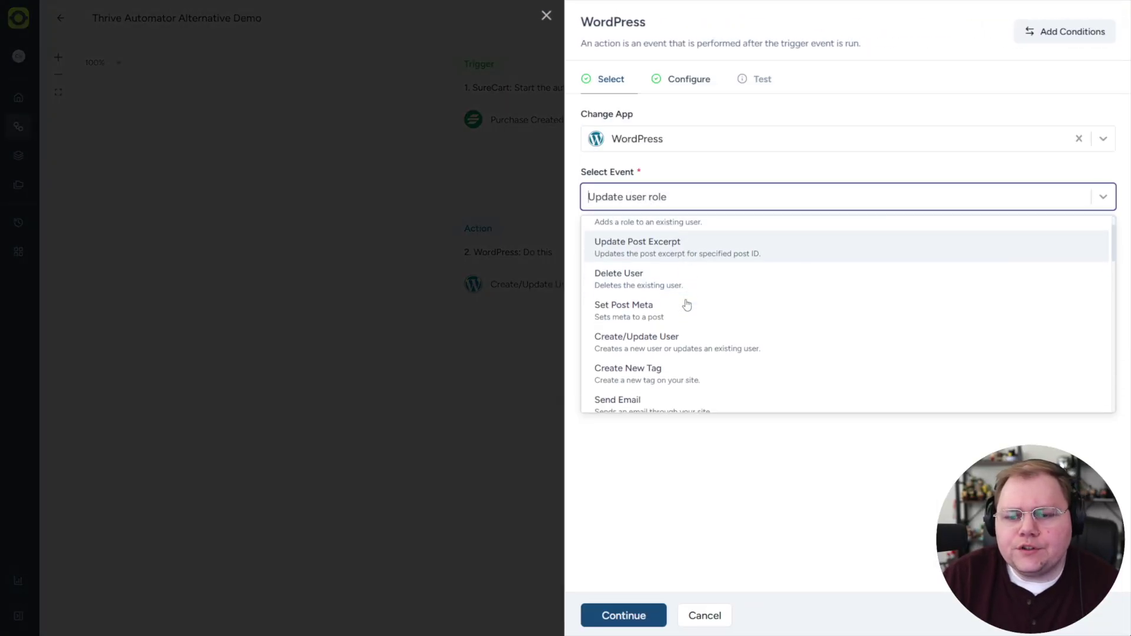
{"action": "scroll", "coordinate": [687, 305], "scroll_direction": "up", "scroll_amount": 2}
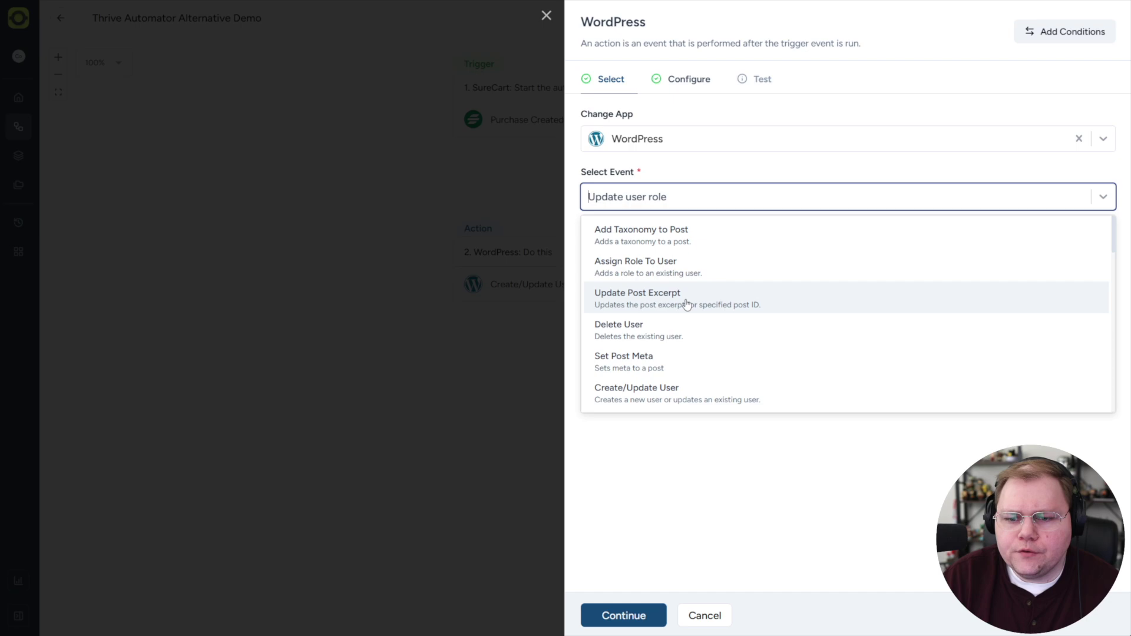
{"action": "scroll", "coordinate": [687, 304], "scroll_direction": "down", "scroll_amount": 4}
{"action": "type", "text": "re"}
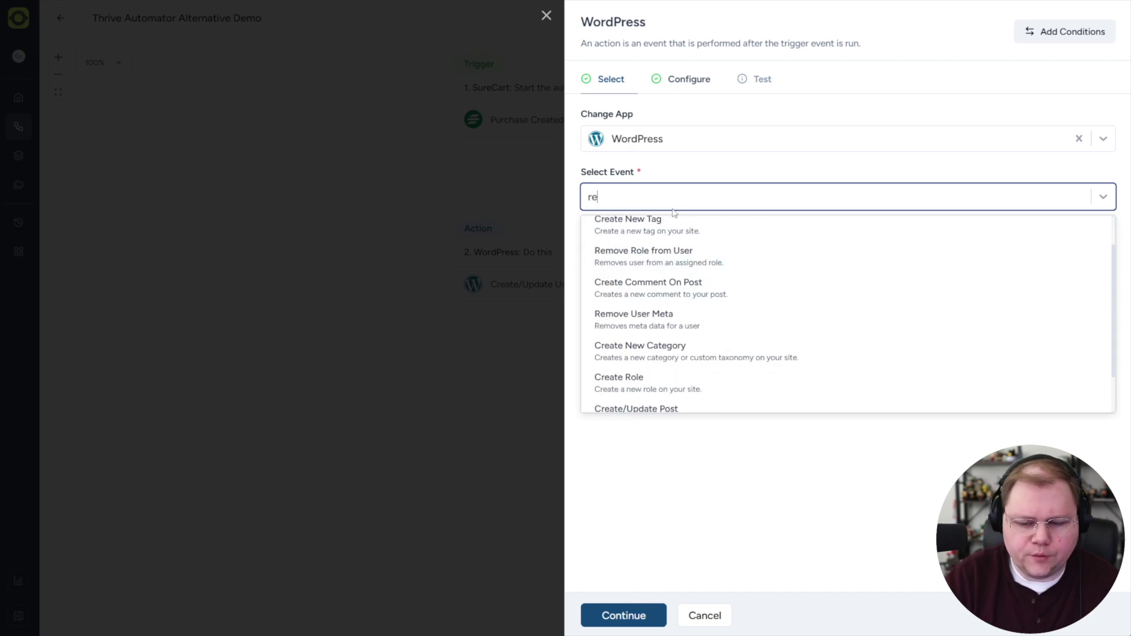
{"action": "type", "text": "move Role from User"}
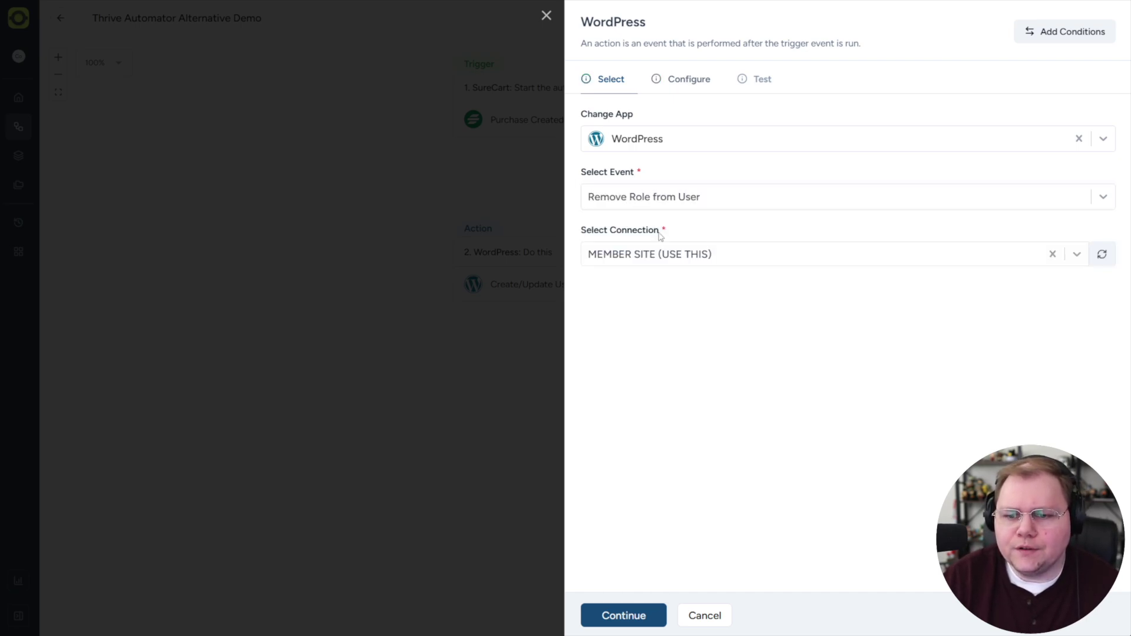
{"action": "left_click", "coordinate": [650, 240]}
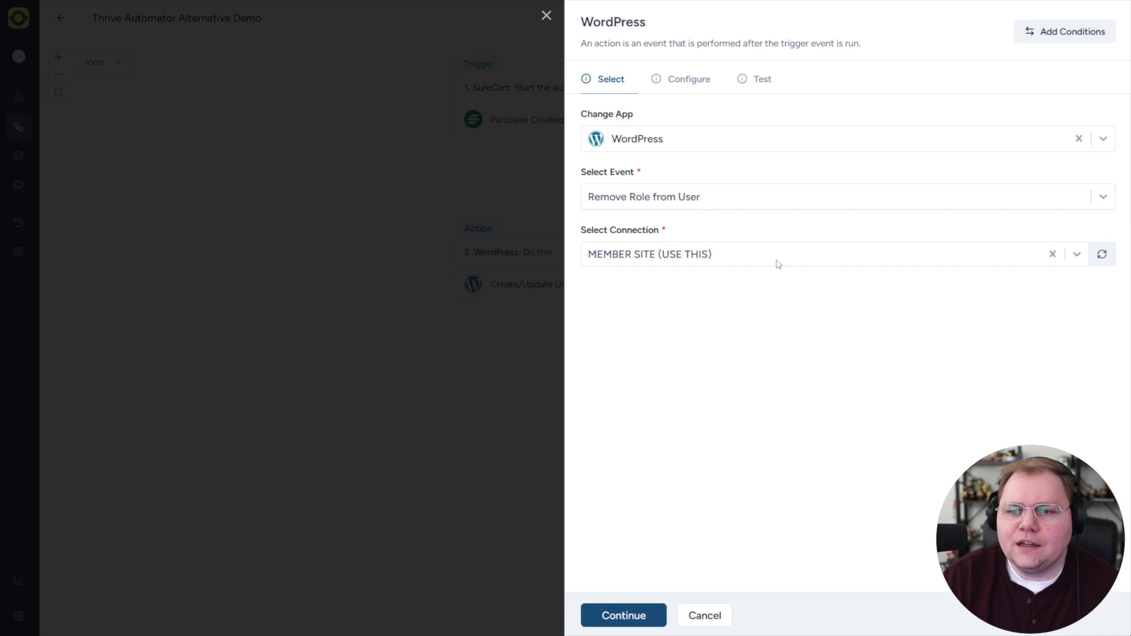
{"action": "left_click", "coordinate": [620, 615]}
Set the role to PRODUCT A and the user email to the SureCart Checkout Email
{"action": "left_click", "coordinate": [627, 139]}
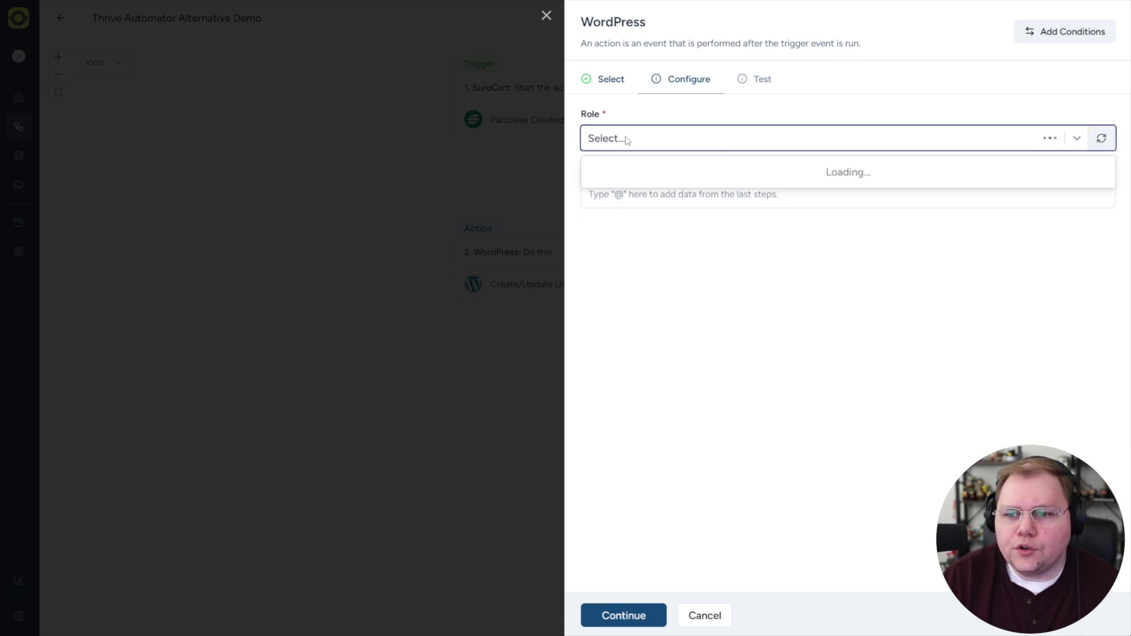
{"action": "scroll", "coordinate": [620, 281], "scroll_direction": "down", "scroll_amount": 3}
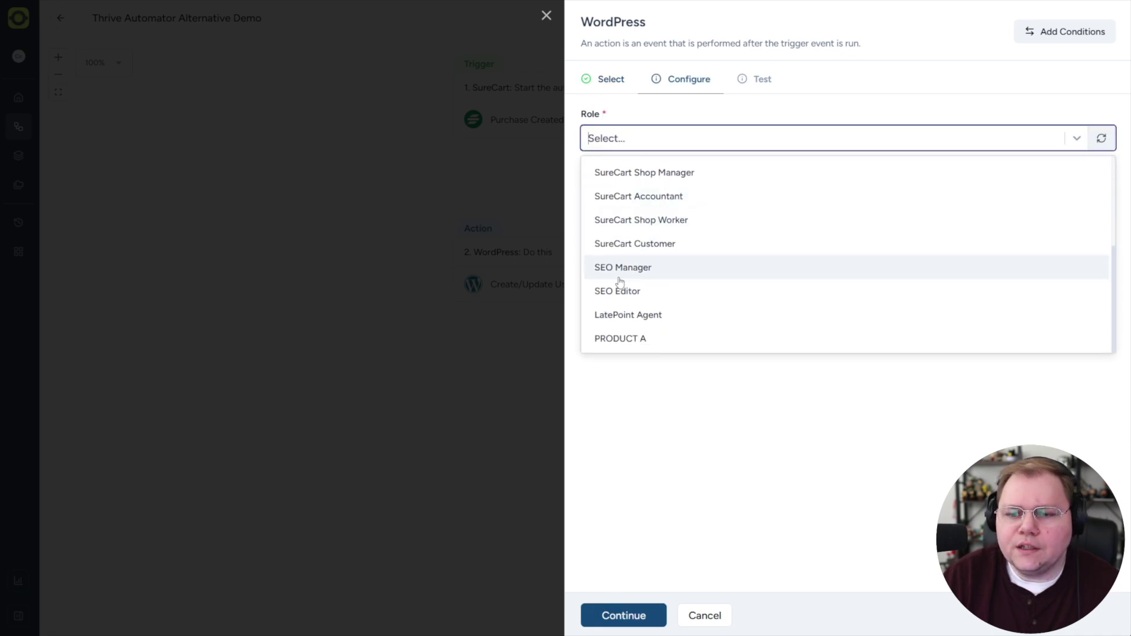
{"action": "left_click", "coordinate": [620, 338]}
{"action": "left_click", "coordinate": [629, 196]}
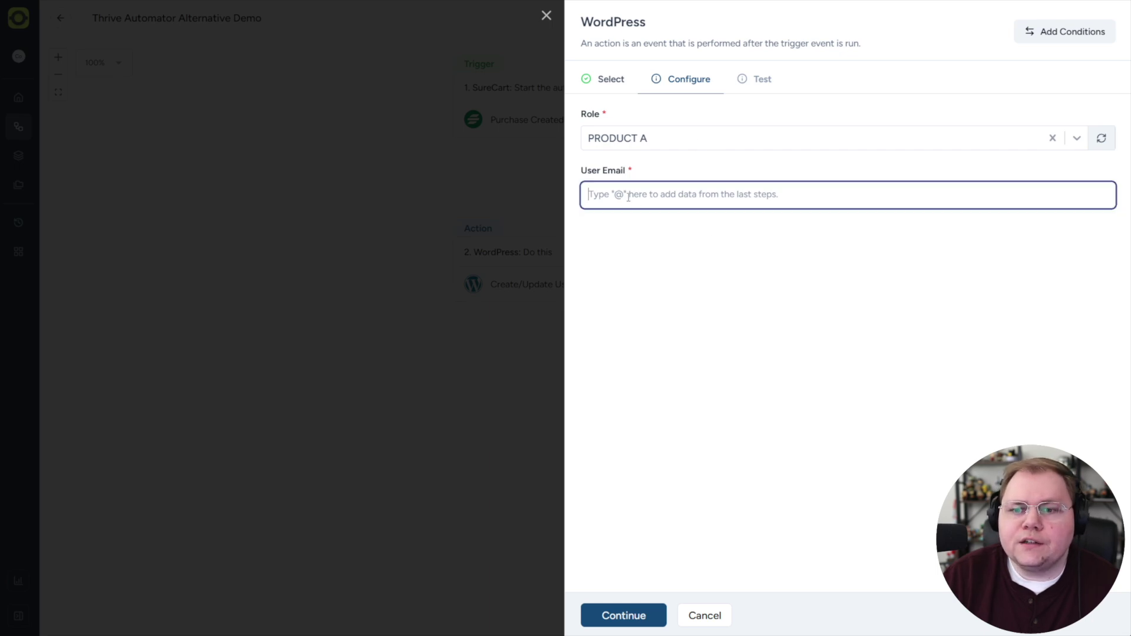
{"action": "type", "text": "@email"}
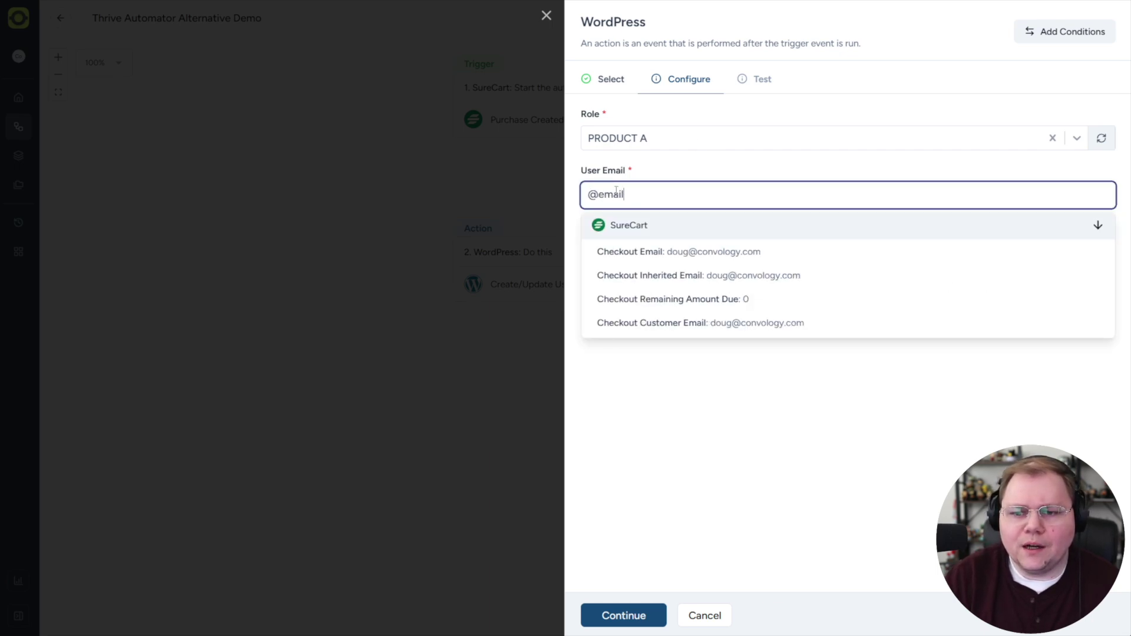
{"action": "left_click", "coordinate": [728, 258]}
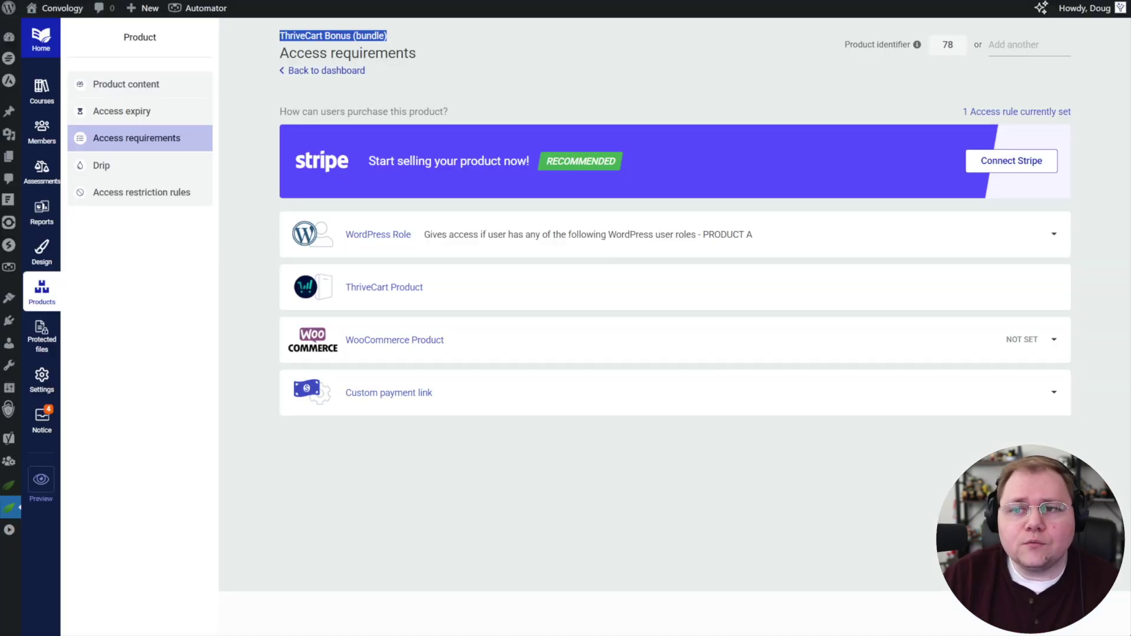
Expand the WordPress Role access rule for ThriveCart Bonus (bundle) to reveal PRODUCT A
{"action": "left_click", "coordinate": [441, 236]}
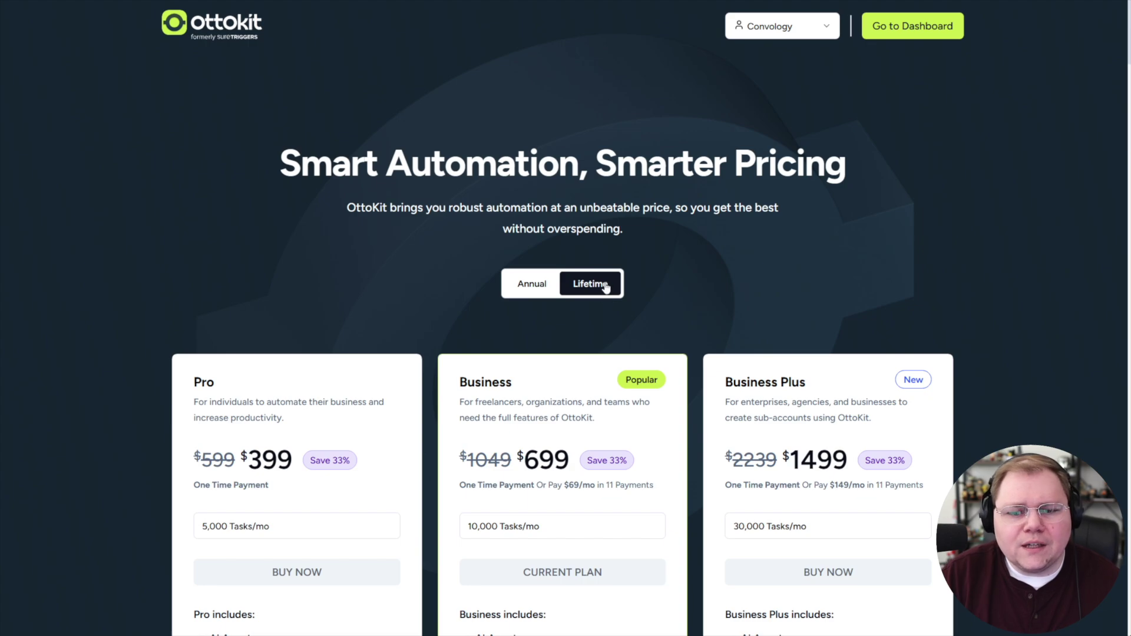
Scroll to the lifetime plan cards and highlight the features missing from Pro
{"action": "scroll", "coordinate": [273, 472], "scroll_direction": "down", "scroll_amount": 3}
{"action": "scroll", "coordinate": [273, 472], "scroll_direction": "down", "scroll_amount": 1}
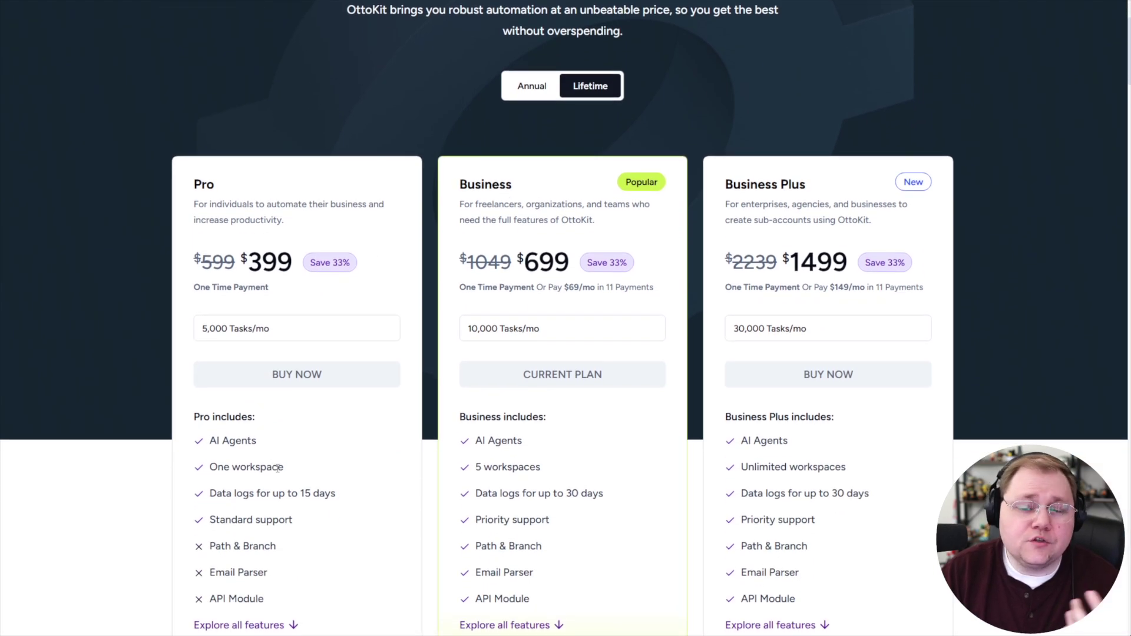
{"action": "scroll", "coordinate": [300, 457], "scroll_direction": "down", "scroll_amount": 1}
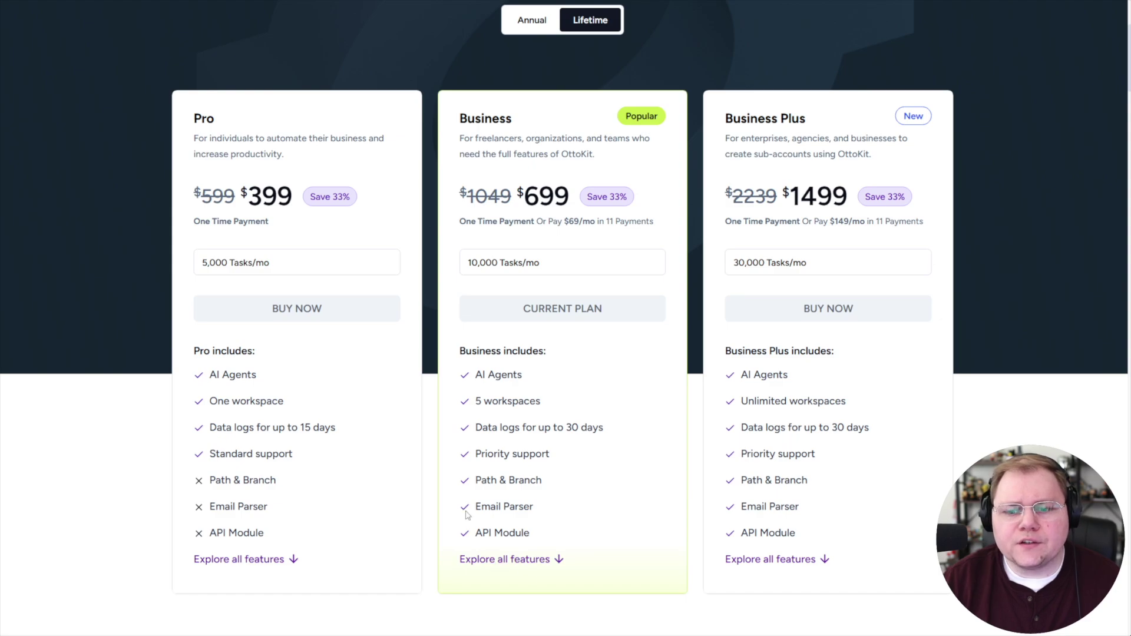
{"action": "left_click_drag", "start_coordinate": [207, 475], "coordinate": [320, 541]}
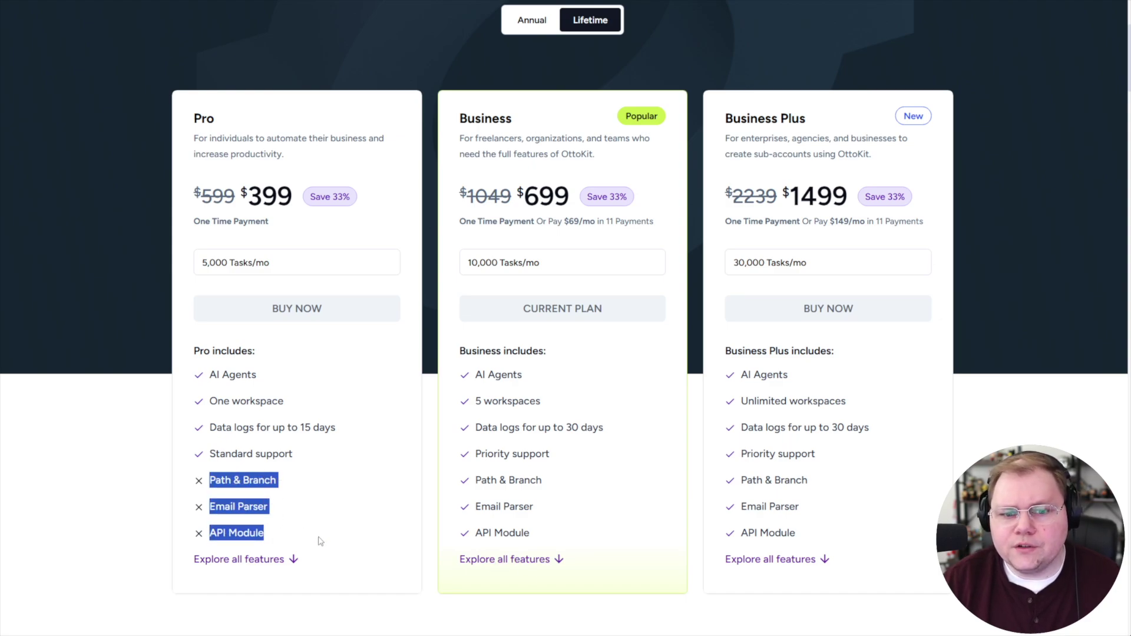
{"action": "left_click", "coordinate": [478, 536]}
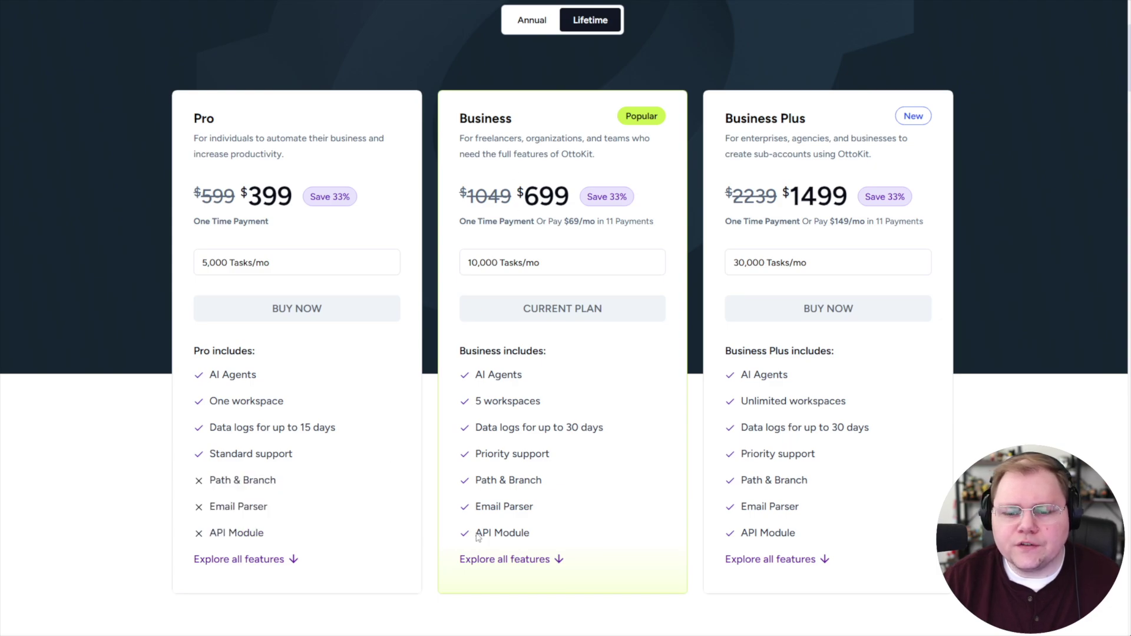
Highlight Business's API Module and compare the $699 Business and $399 Pro prices
{"action": "left_click_drag", "start_coordinate": [478, 536], "coordinate": [561, 539]}
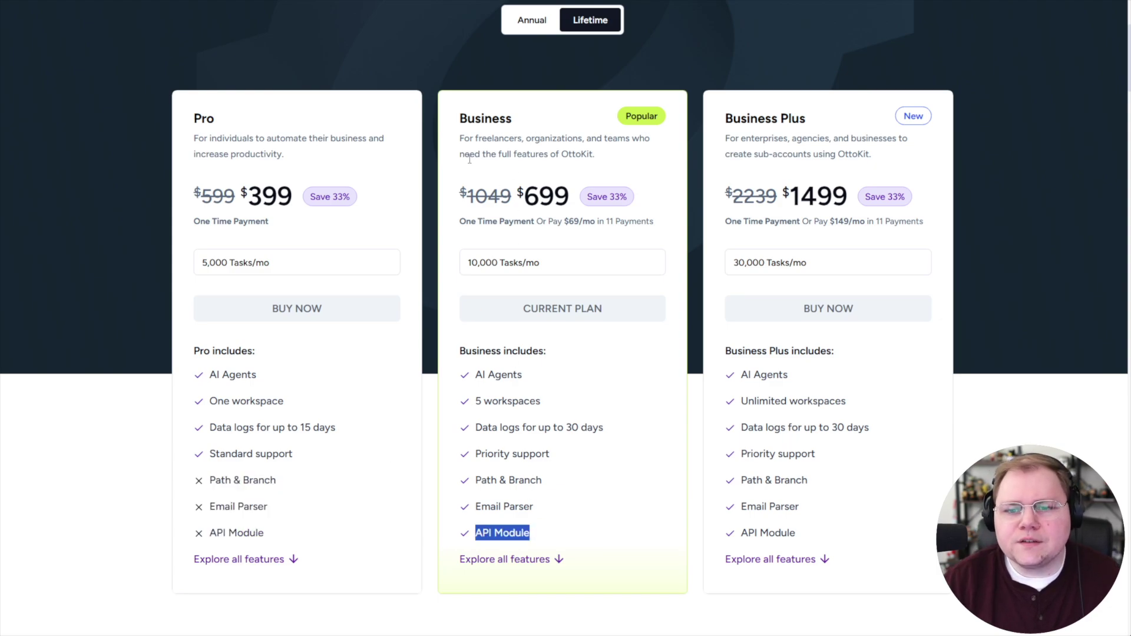
{"action": "left_click_drag", "start_coordinate": [239, 197], "coordinate": [299, 199]}
{"action": "left_click_drag", "start_coordinate": [514, 202], "coordinate": [573, 209]}
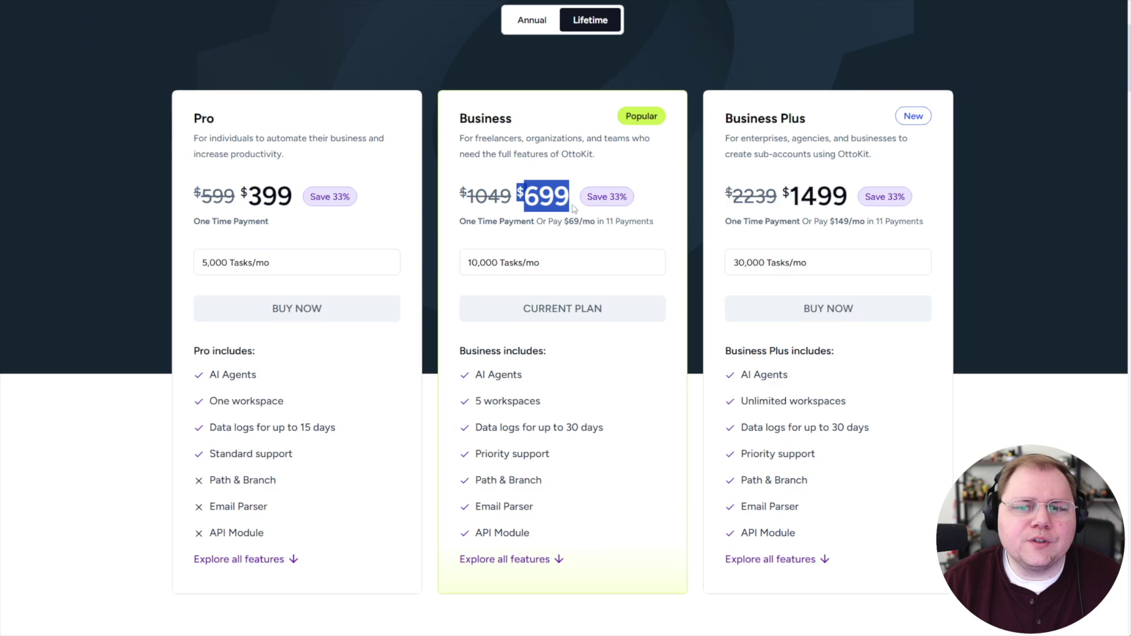
{"action": "left_click_drag", "start_coordinate": [238, 197], "coordinate": [302, 202]}
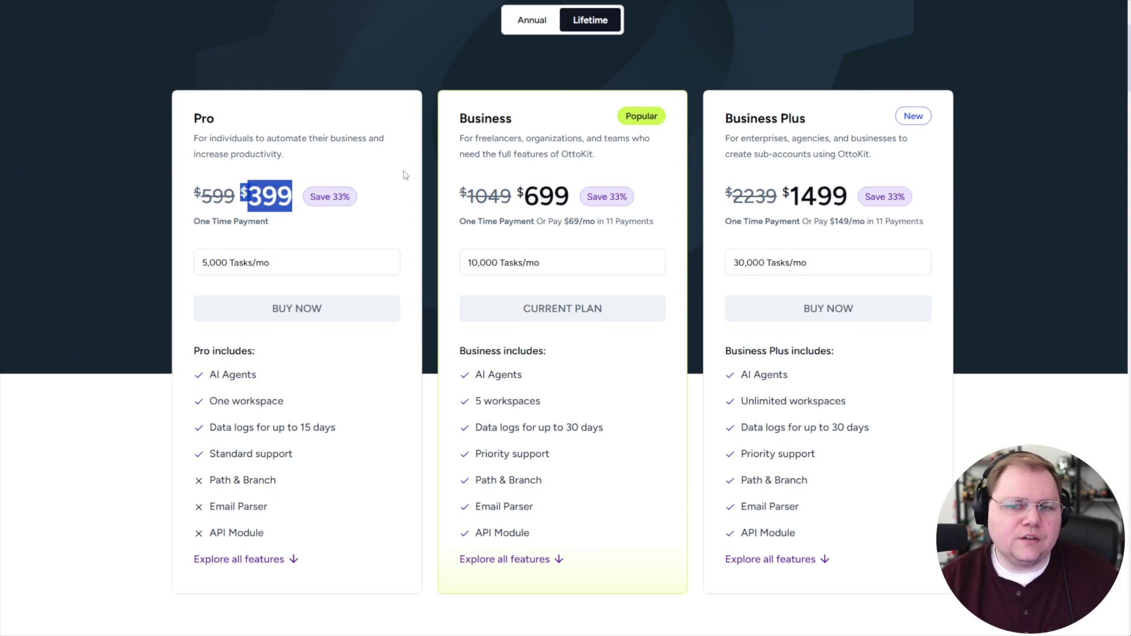
{"action": "left_click_drag", "start_coordinate": [526, 195], "coordinate": [574, 201]}
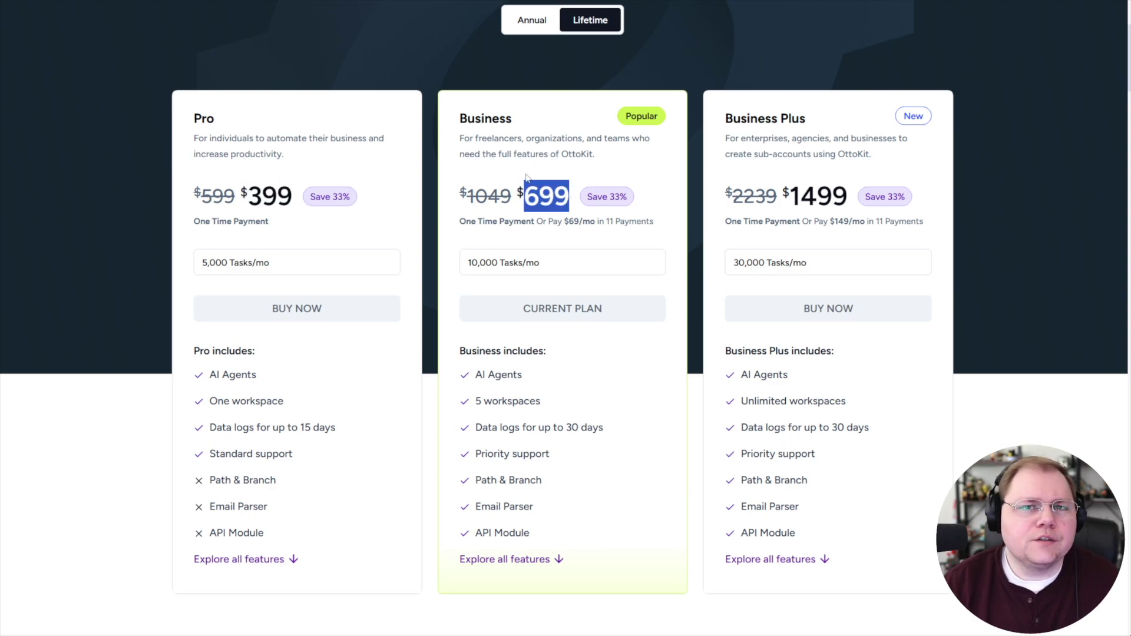